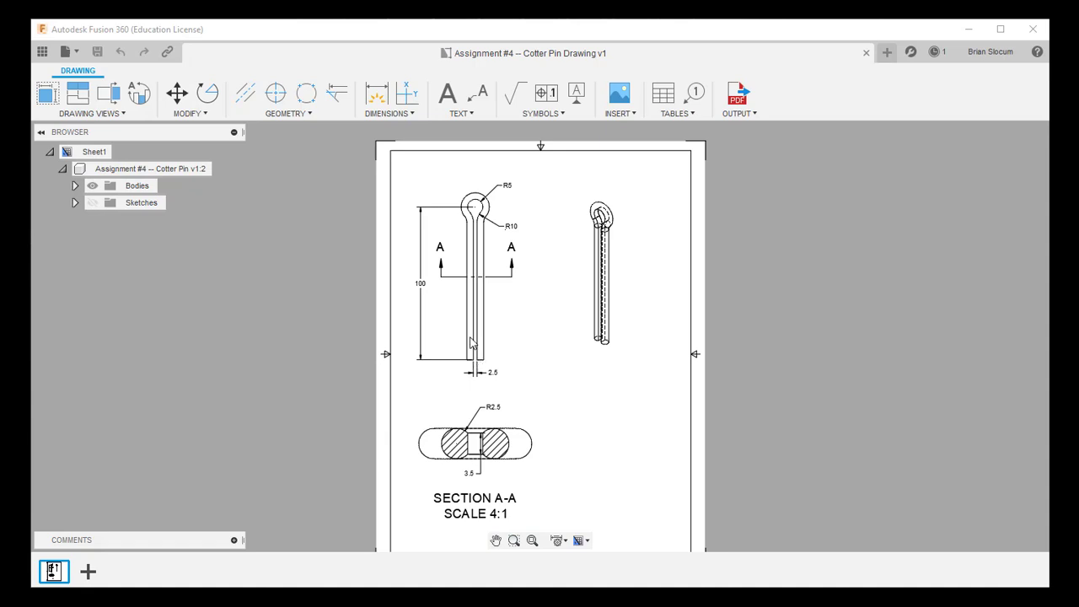
Examine the cotter pin drawing's front view, radii, leg length, gap and section A-A dimensions
{"action": "scroll", "coordinate": [451, 320], "scroll_direction": "up", "scroll_amount": 3}
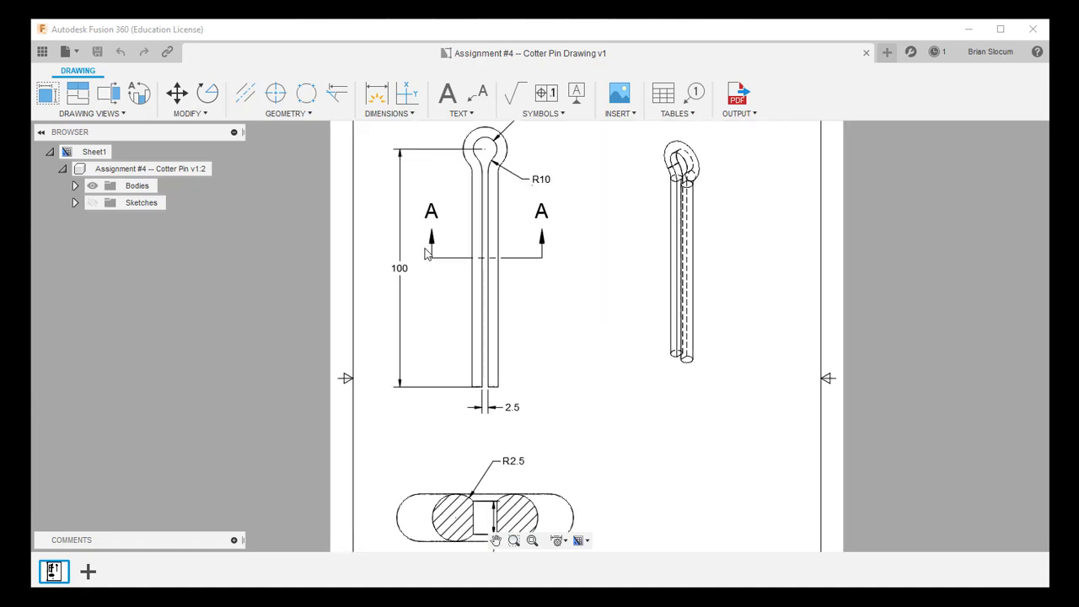
{"action": "scroll", "coordinate": [472, 371], "scroll_direction": "up", "scroll_amount": 1}
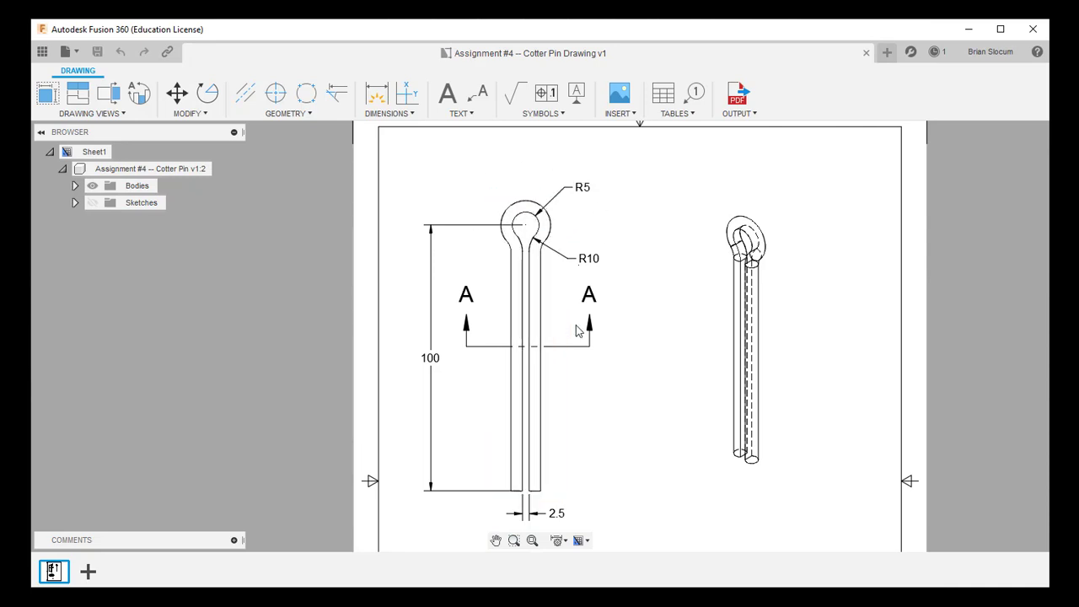
{"action": "scroll", "coordinate": [582, 335], "scroll_direction": "up", "scroll_amount": 2}
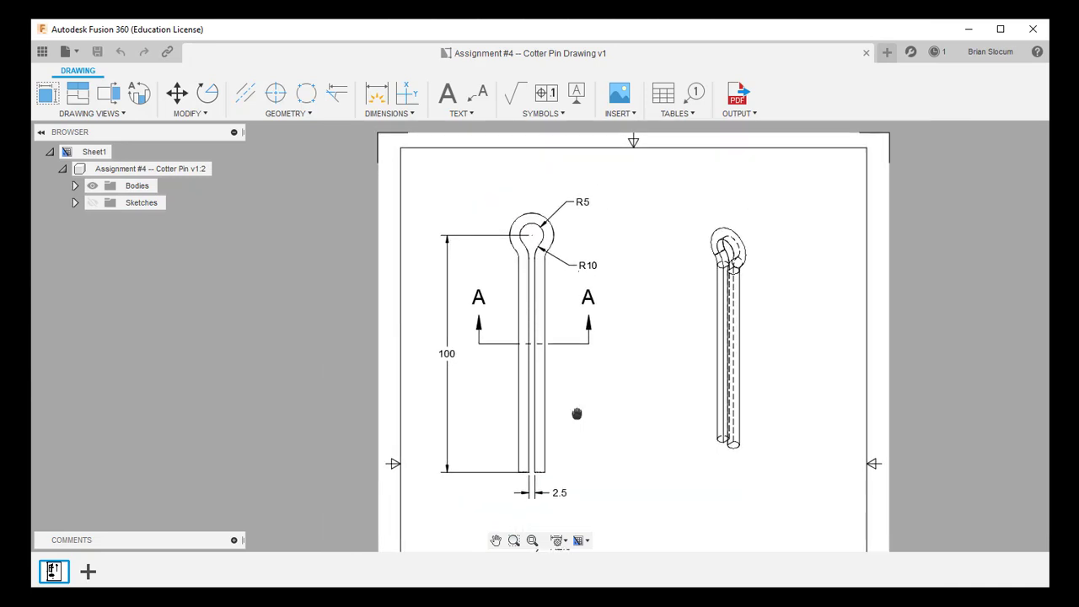
{"action": "mouse_move", "coordinate": [575, 414]}
{"action": "middle_mouse_down"}
{"action": "mouse_move", "coordinate": [523, 272]}
{"action": "mouse_move", "coordinate": [514, 213]}
{"action": "middle_mouse_up"}
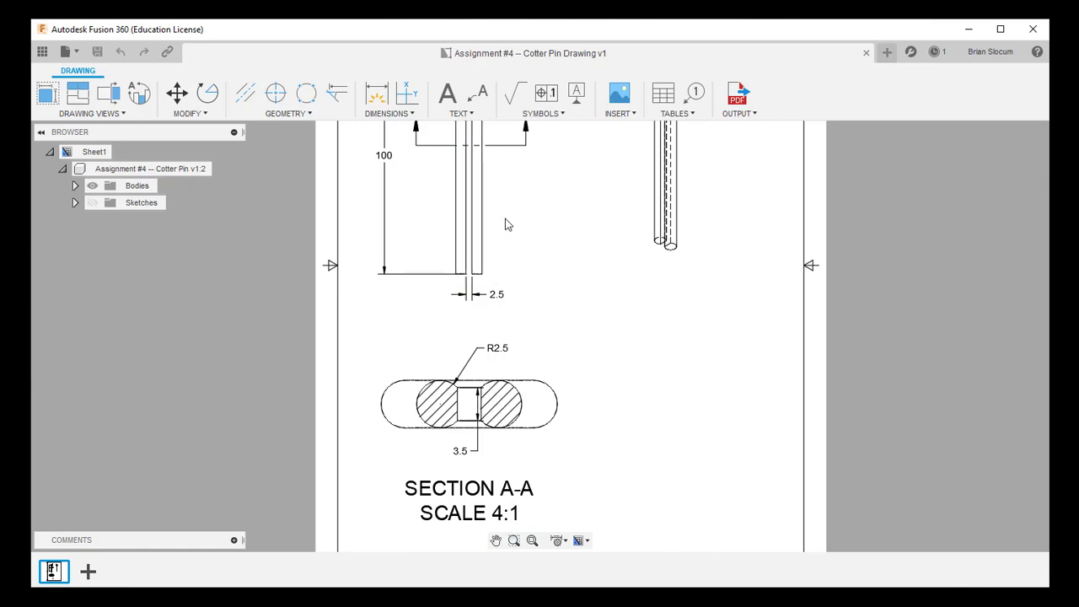
{"action": "scroll", "coordinate": [506, 222], "scroll_direction": "down", "scroll_amount": 2}
{"action": "middle_click_drag", "start_coordinate": [504, 220], "coordinate": [512, 341]}
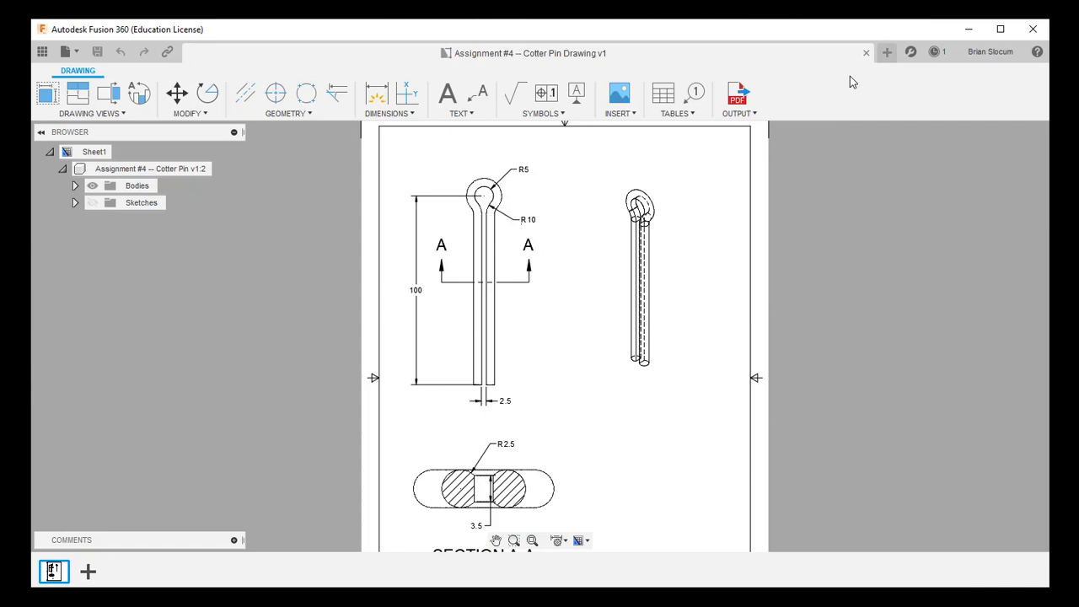
Create a new design and start a sketch on the horizontal XY plane
{"action": "left_click", "coordinate": [886, 54]}
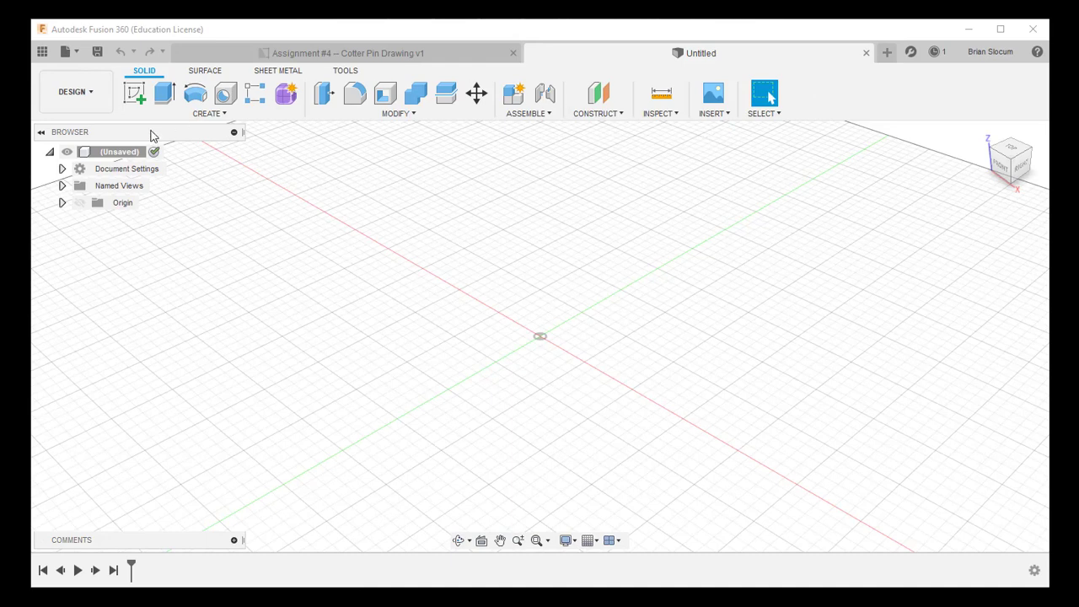
{"action": "left_click", "coordinate": [133, 98]}
{"action": "left_click", "coordinate": [620, 342]}
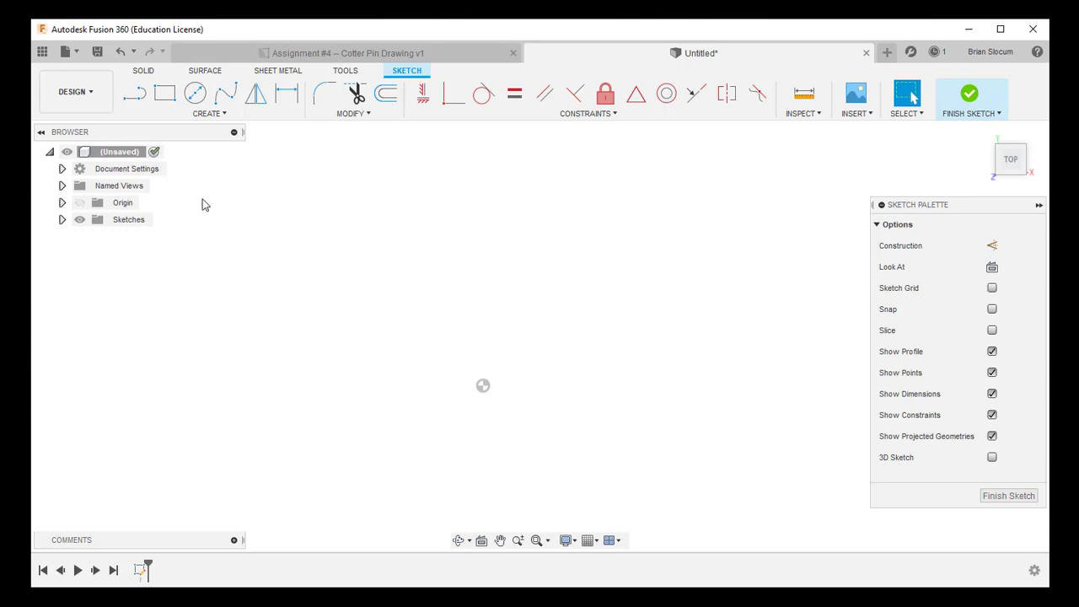
Draw a vertical line about 96.5 mm long upward from the origin as the pin's first leg
{"action": "left_click", "coordinate": [133, 96]}
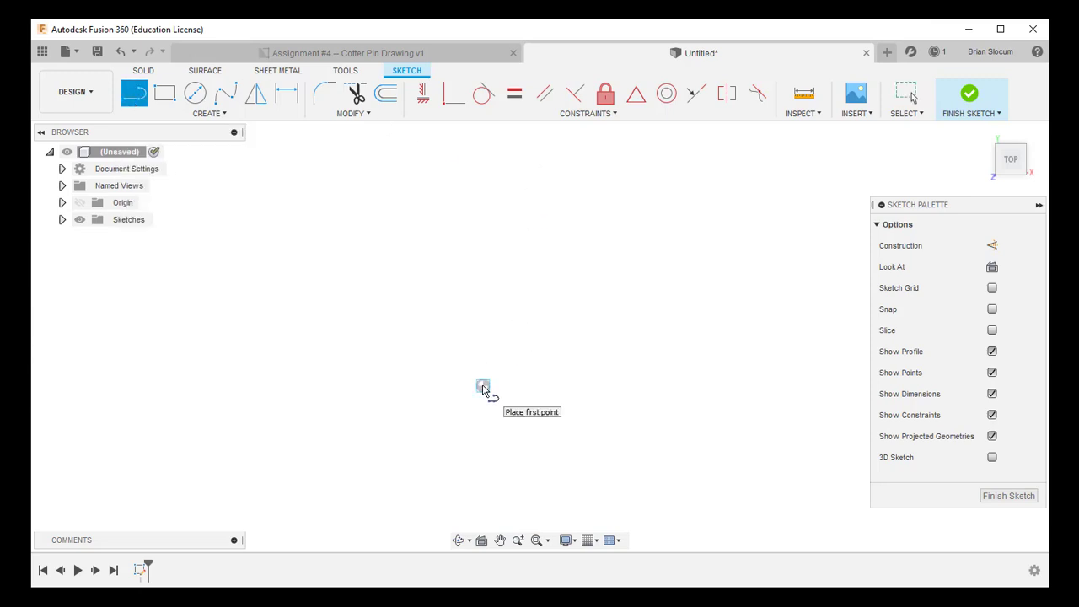
{"action": "left_click", "coordinate": [483, 387]}
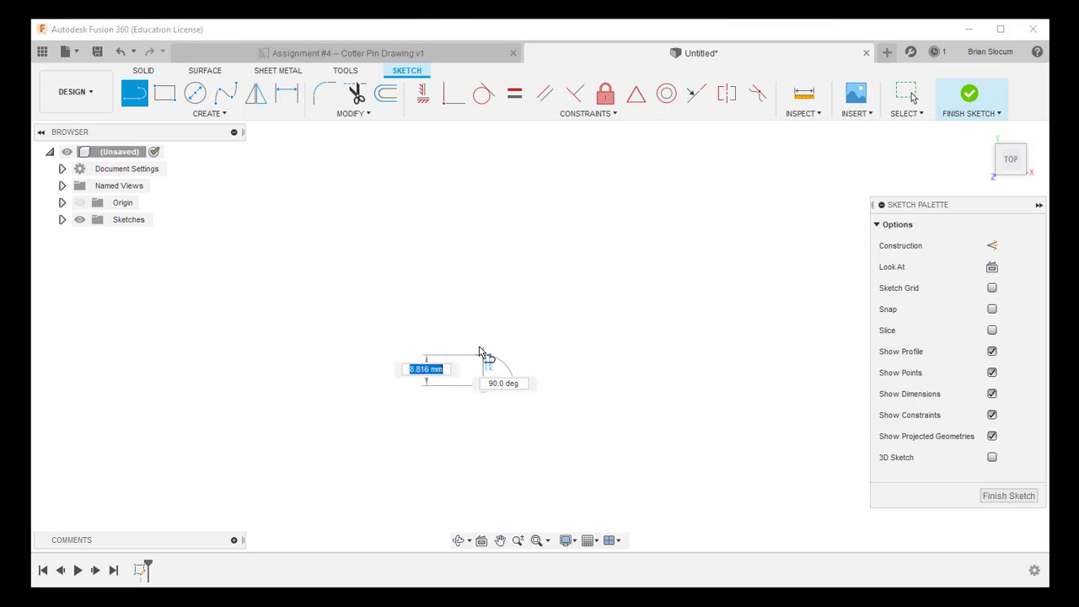
{"action": "middle_click_drag", "start_coordinate": [486, 180], "coordinate": [474, 289]}
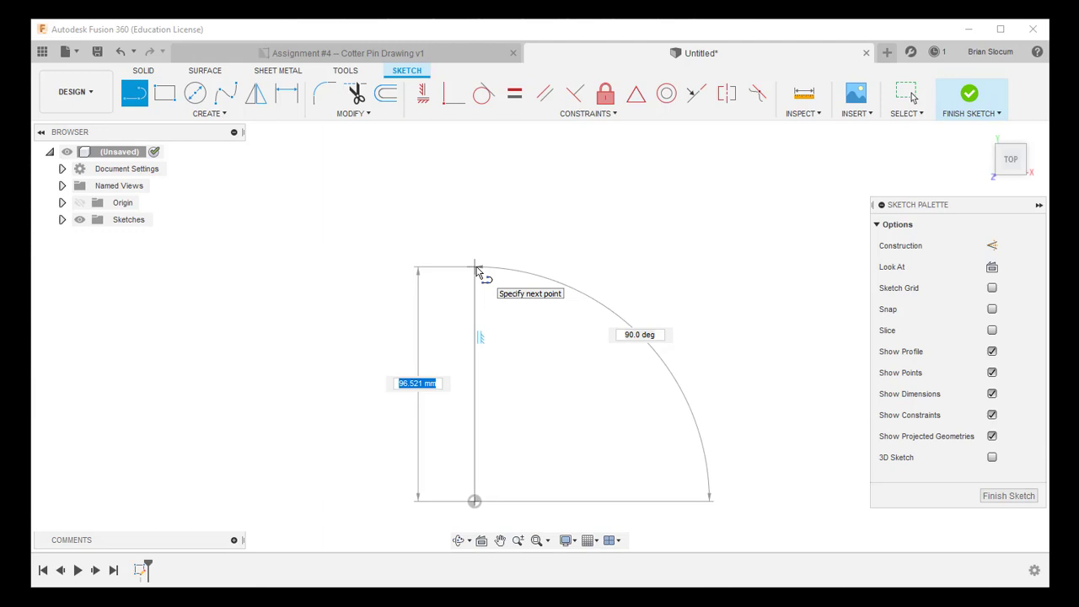
{"action": "left_click", "coordinate": [476, 268]}
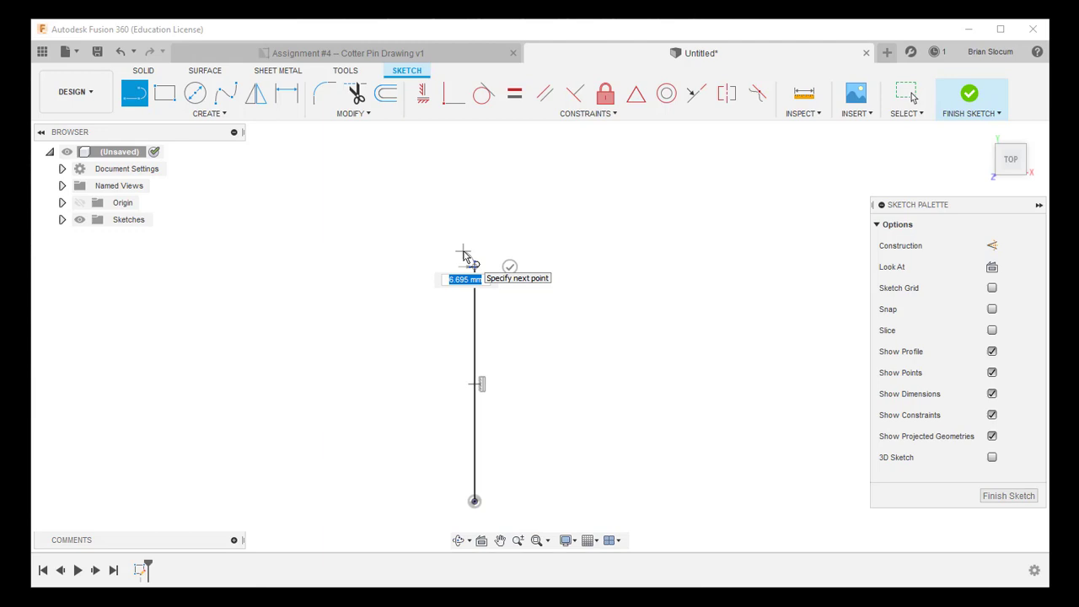
Continue the line chain with a small tangent arc curving left and a large loop arc around to the right side
{"action": "left_click", "coordinate": [464, 256]}
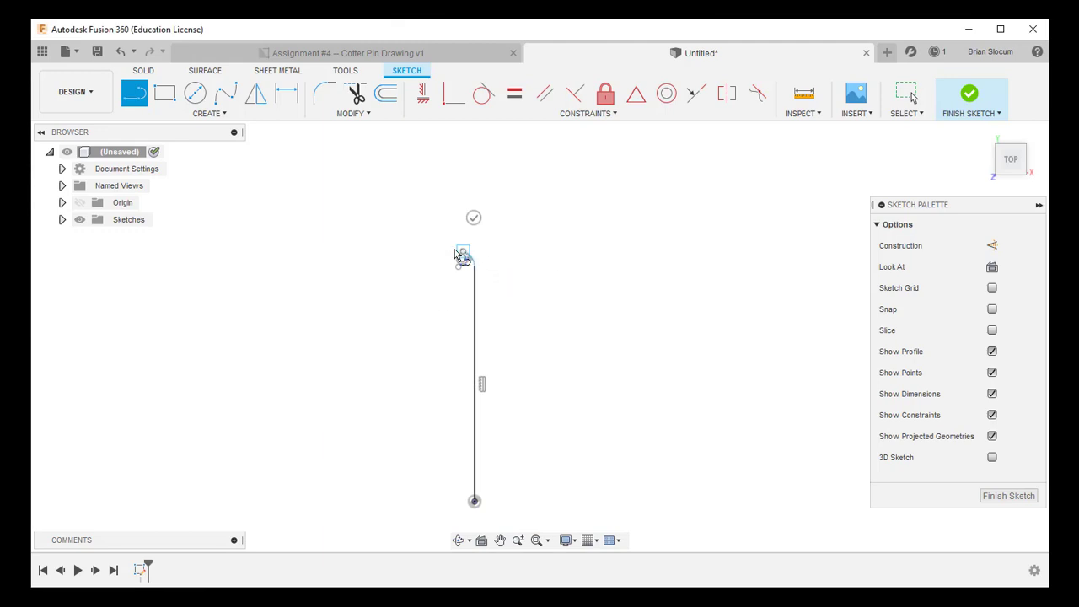
{"action": "left_click_drag", "start_coordinate": [462, 252], "coordinate": [517, 246]}
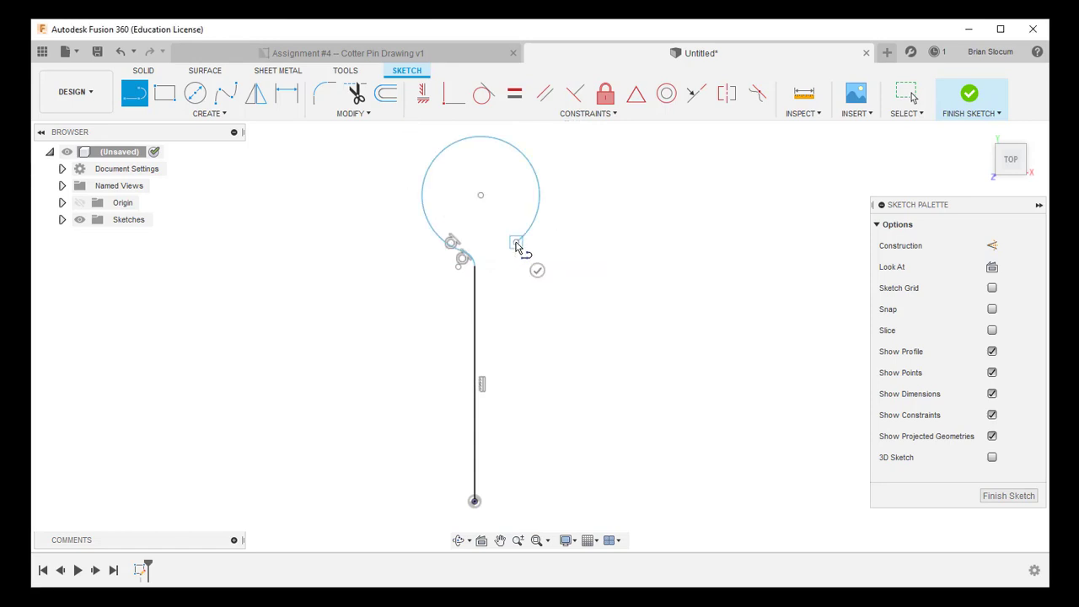
{"action": "left_click", "coordinate": [517, 244]}
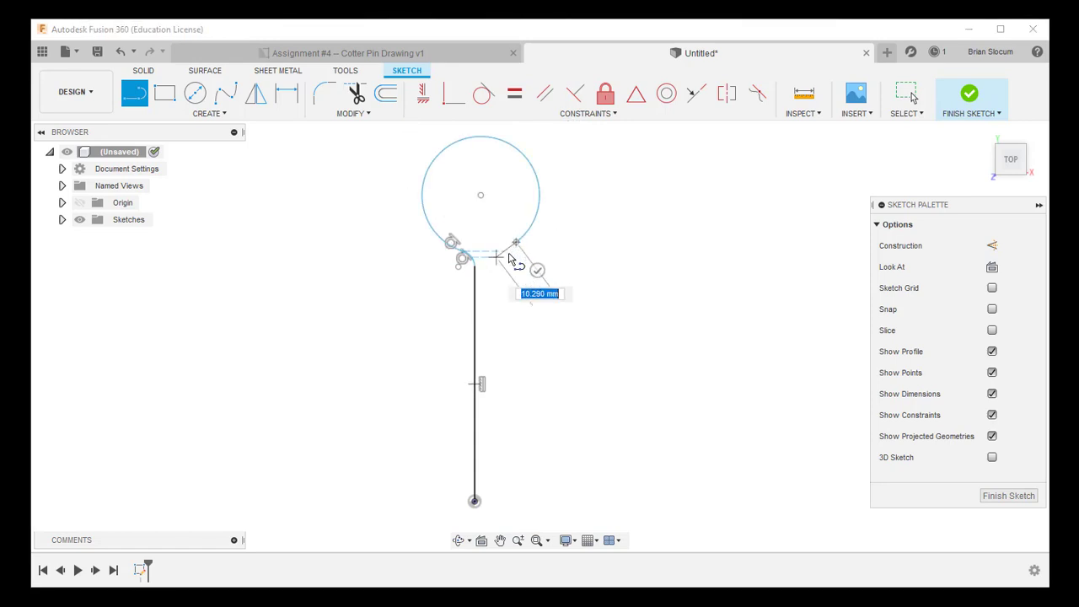
{"action": "left_click", "coordinate": [512, 247]}
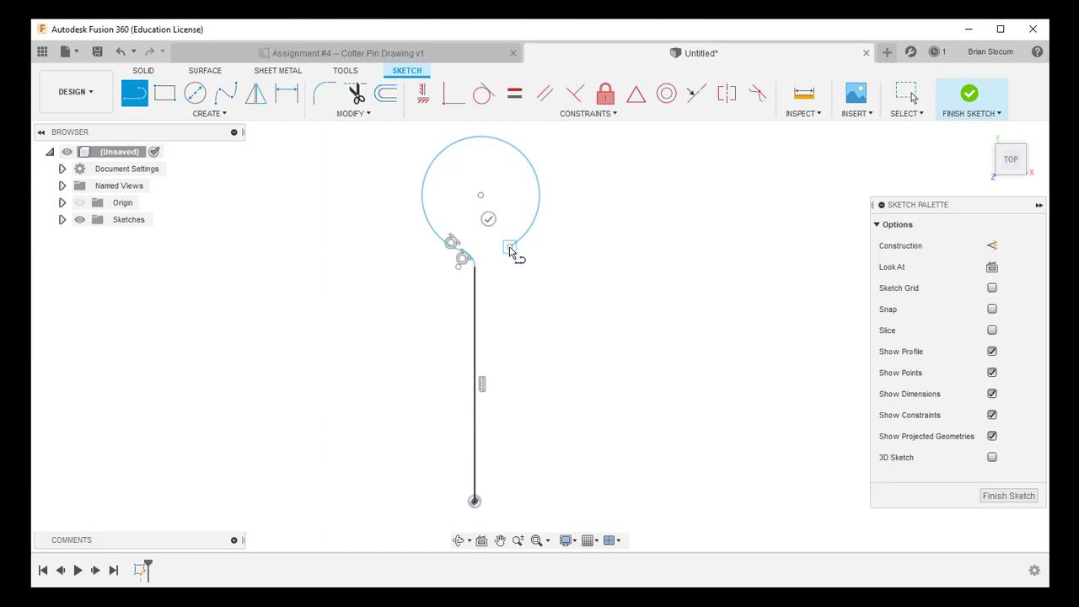
{"action": "left_click", "coordinate": [509, 251]}
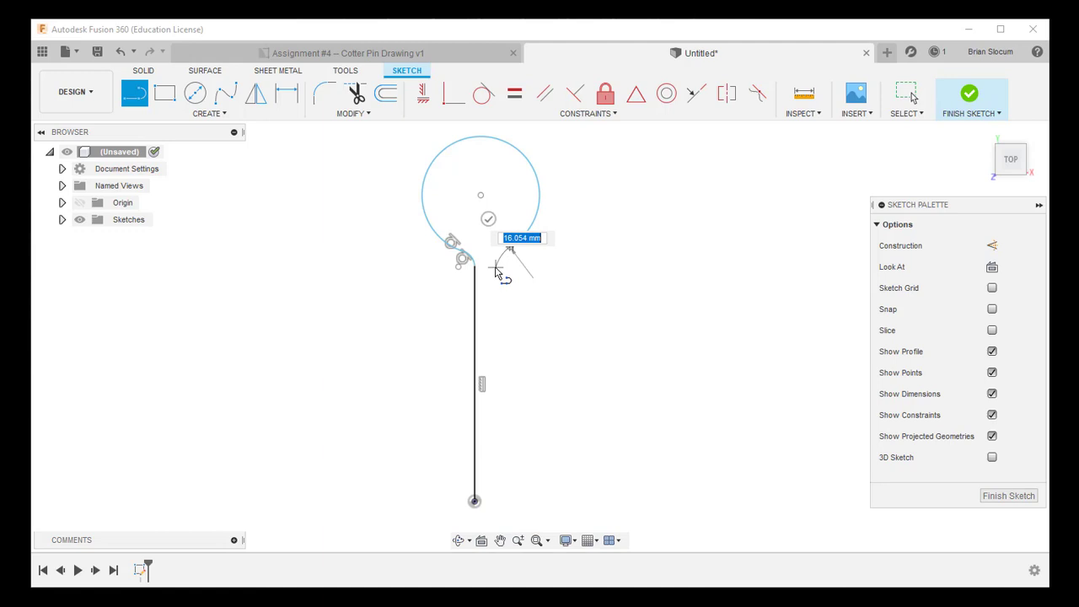
Complete the outline with a small return arc and a second leg parallel to the first, ending level with the origin
{"action": "left_click_drag", "start_coordinate": [510, 251], "coordinate": [495, 270]}
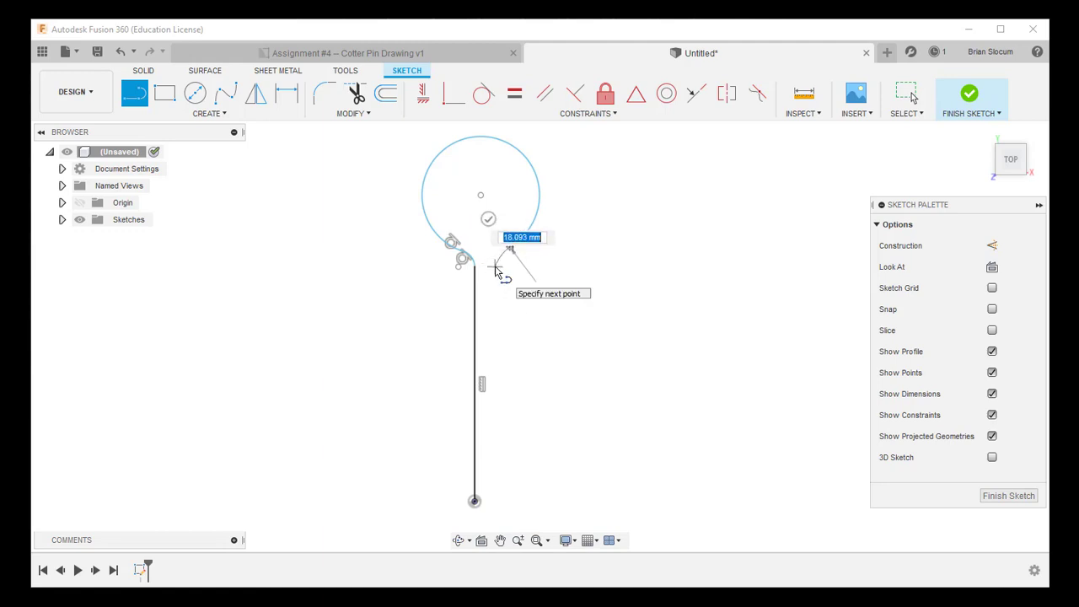
{"action": "left_click_drag", "start_coordinate": [495, 270], "coordinate": [495, 500]}
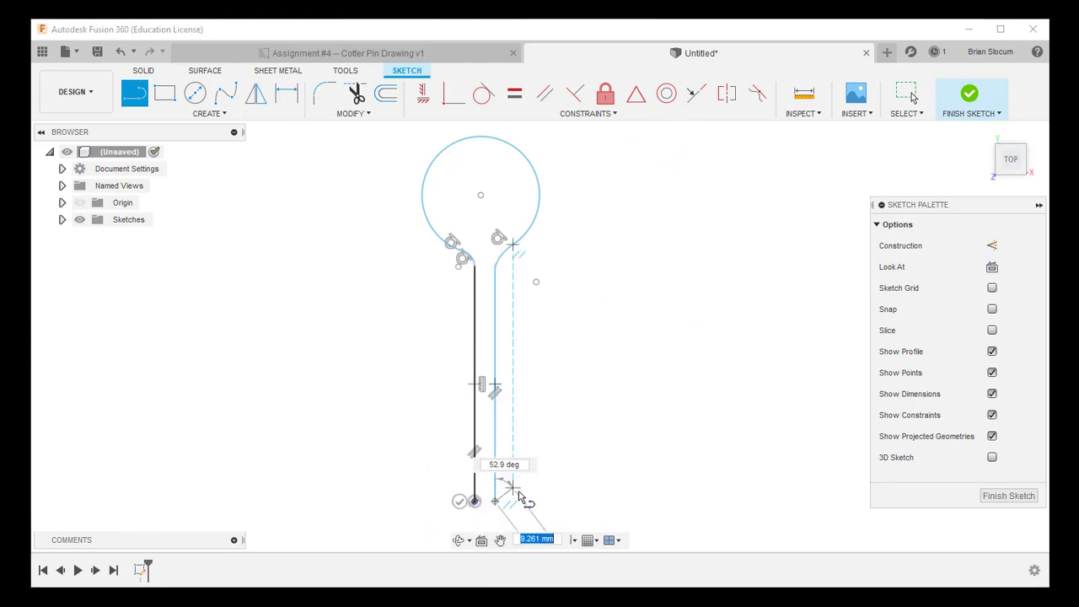
{"action": "key", "text": "Escape"}
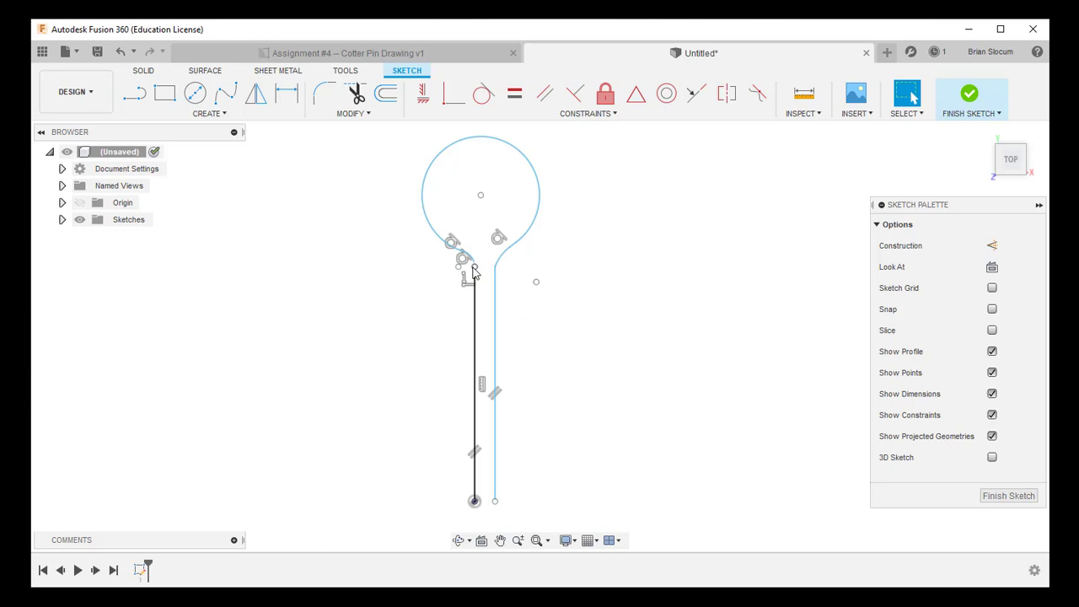
Apply a tangent constraint between the right leg and the small arc above it
{"action": "scroll", "coordinate": [472, 274], "scroll_direction": "up", "scroll_amount": 4}
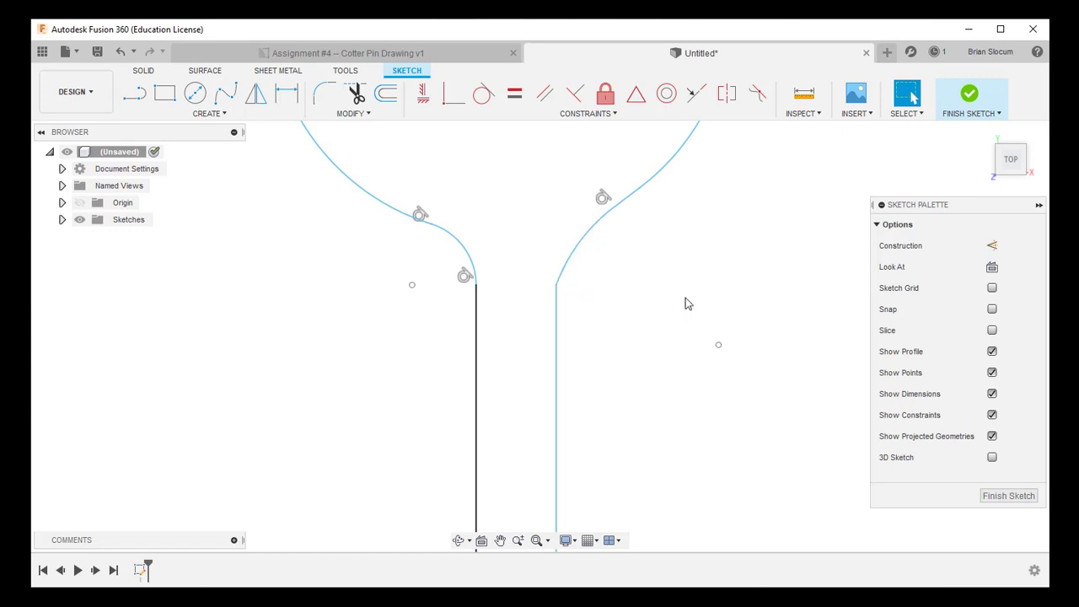
{"action": "left_click", "coordinate": [556, 313]}
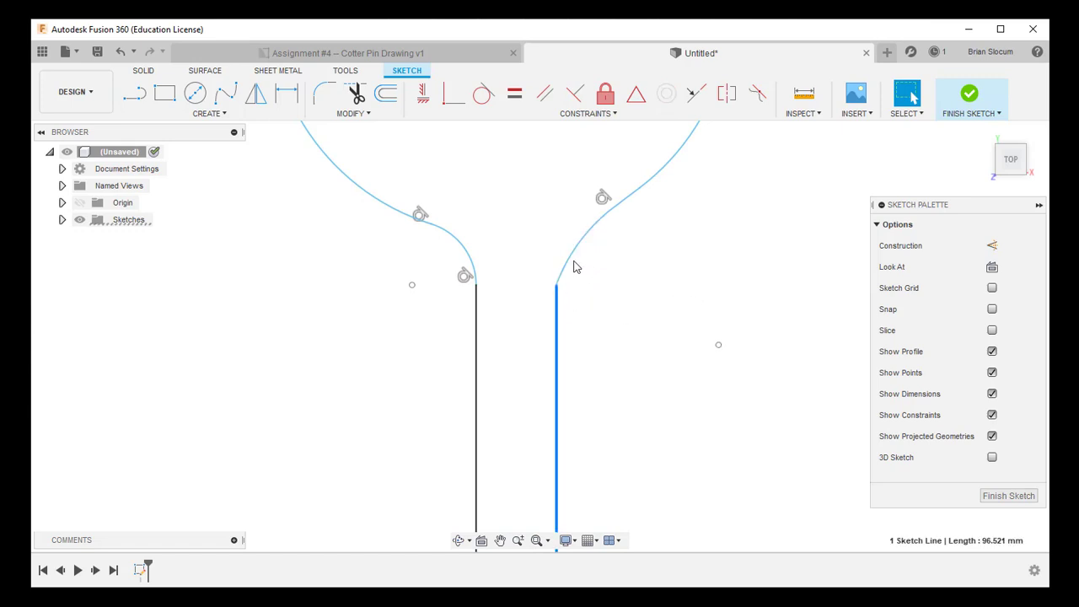
{"action": "left_click", "coordinate": [576, 266], "text": "shift"}
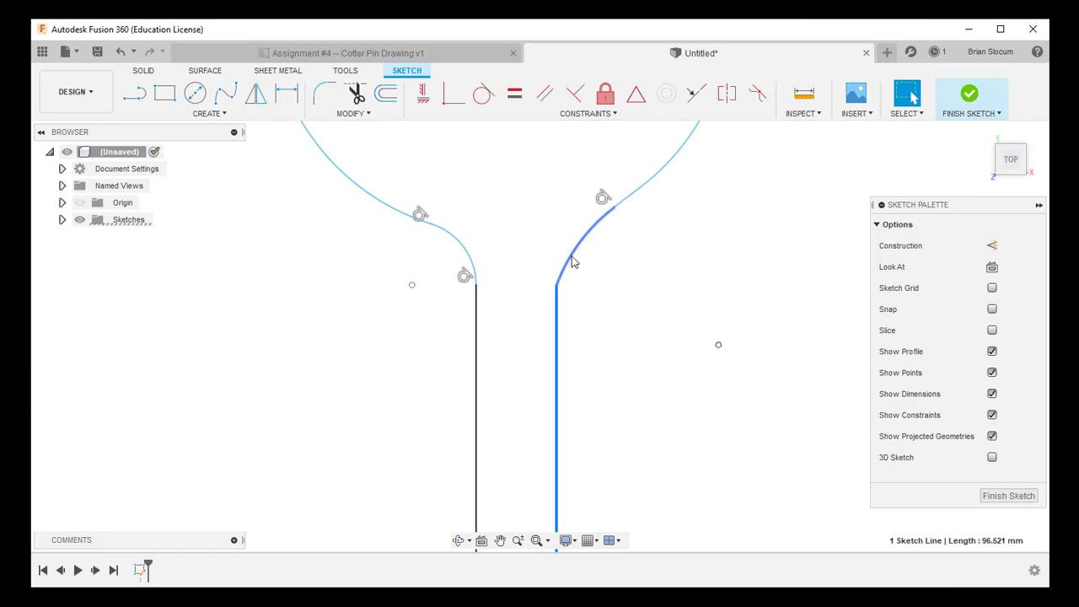
{"action": "left_click", "coordinate": [483, 94]}
{"action": "scroll", "coordinate": [578, 325], "scroll_direction": "up", "scroll_amount": 1}
{"action": "scroll", "coordinate": [578, 323], "scroll_direction": "down", "scroll_amount": 5}
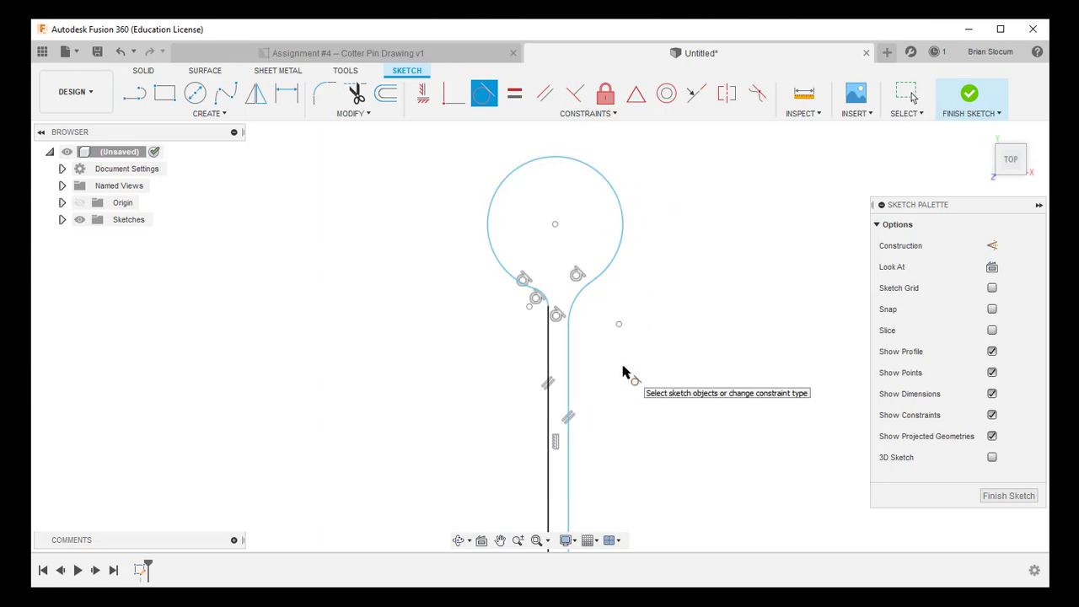
{"action": "key", "text": "Escape"}
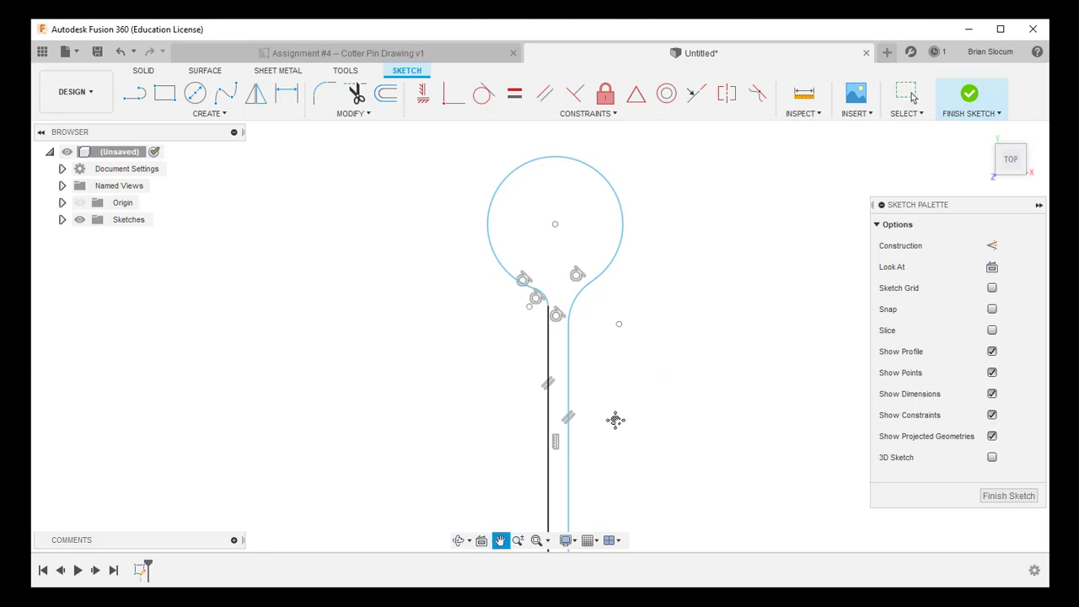
Connect the lower ends of the two legs with a line about 7.3 mm long and convert it to construction geometry
{"action": "mouse_move", "coordinate": [615, 419]}
{"action": "middle_mouse_down"}
{"action": "mouse_move", "coordinate": [585, 279]}
{"action": "mouse_move", "coordinate": [575, 349]}
{"action": "mouse_move", "coordinate": [575, 298]}
{"action": "mouse_move", "coordinate": [572, 309]}
{"action": "middle_mouse_up"}
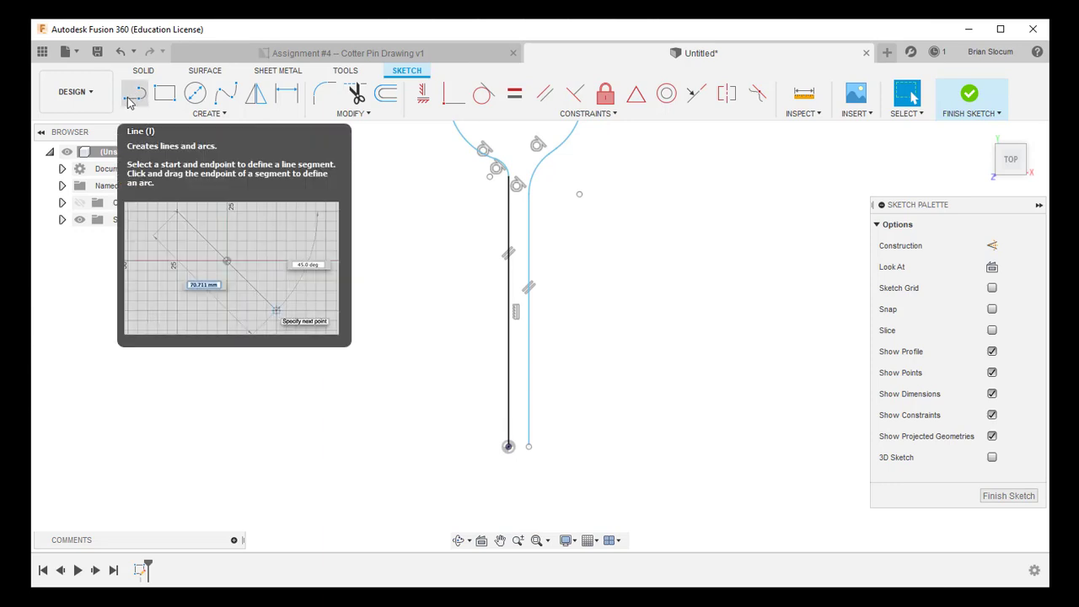
{"action": "left_click", "coordinate": [135, 96]}
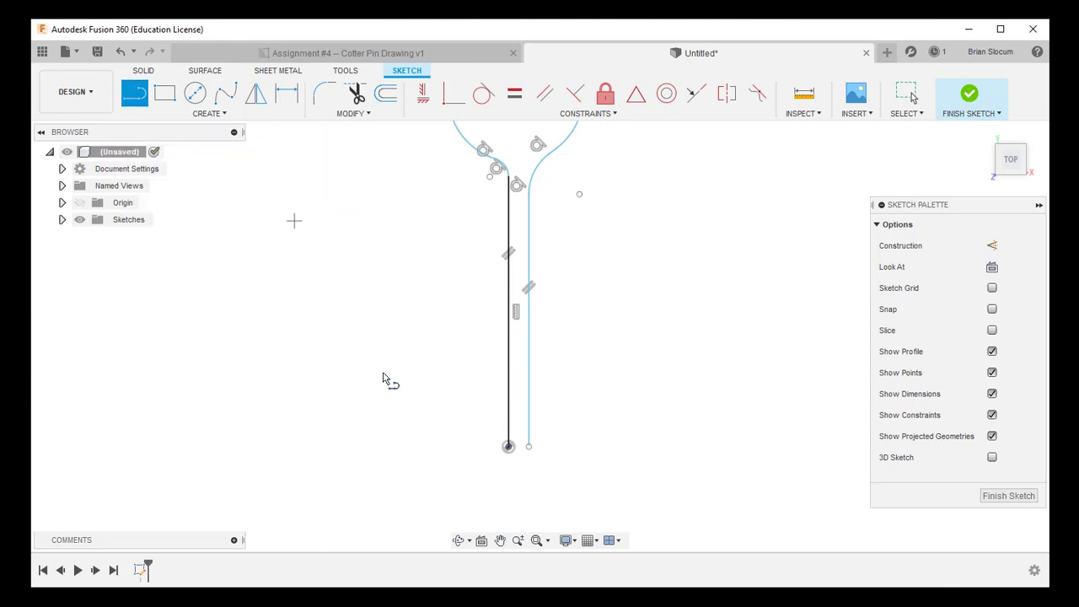
{"action": "left_click", "coordinate": [509, 448]}
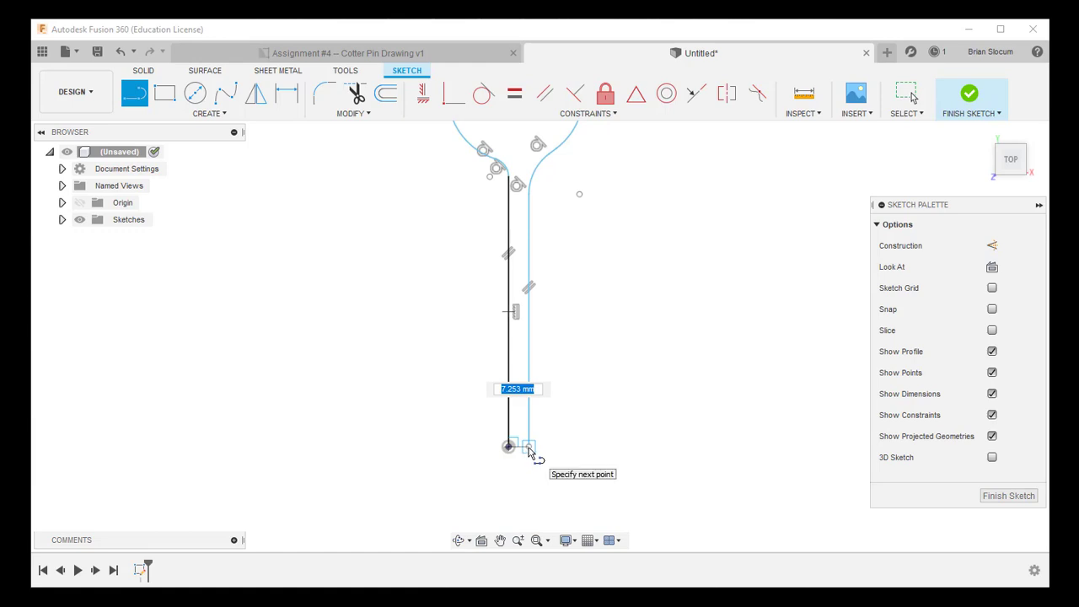
{"action": "left_click", "coordinate": [529, 447]}
{"action": "key", "text": "Escape"}
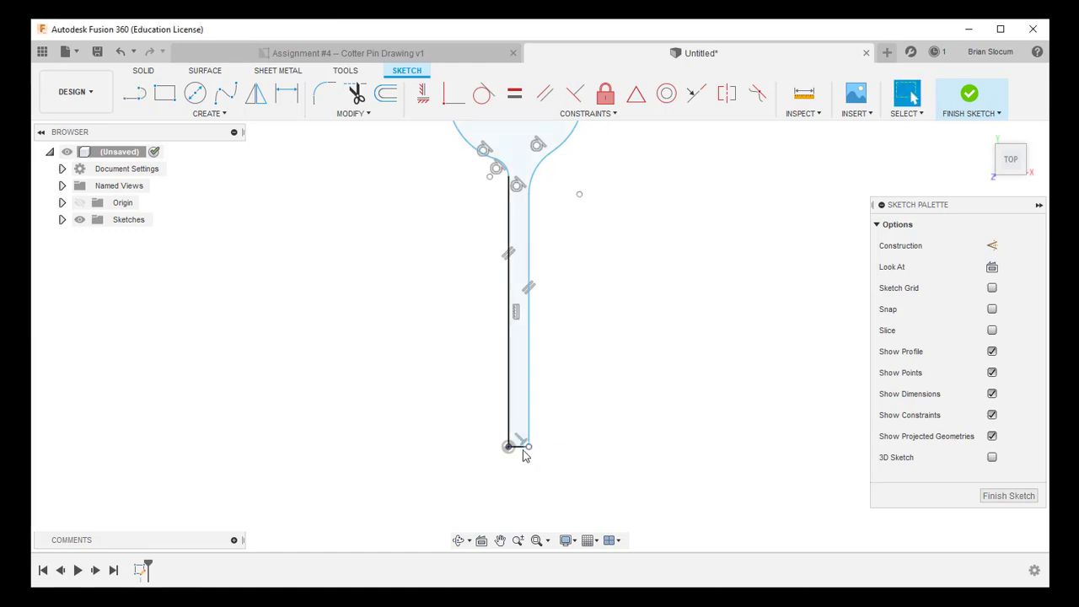
{"action": "left_click", "coordinate": [519, 447]}
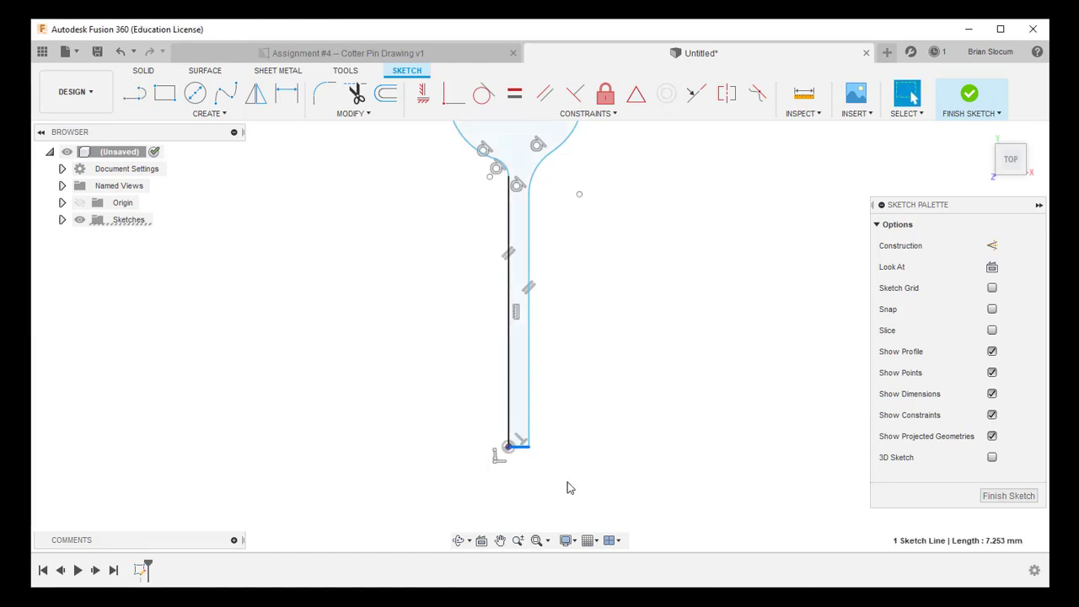
{"action": "left_click", "coordinate": [991, 245]}
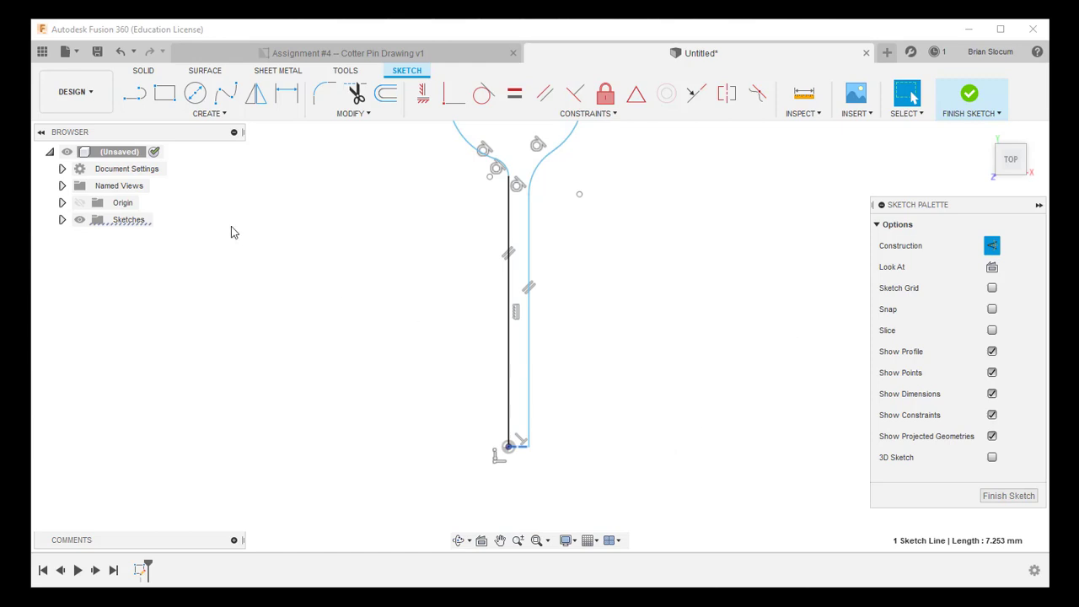
Draw a vertical line about 187 mm long from the bottom construction line's midpoint past the loop and convert it to construction geometry
{"action": "left_click", "coordinate": [129, 102]}
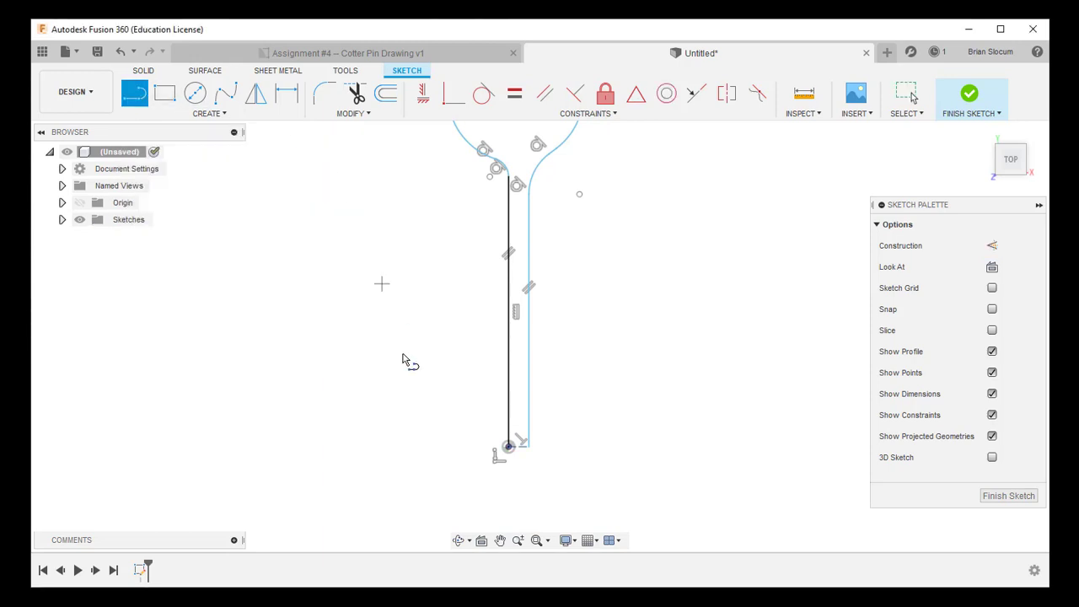
{"action": "scroll", "coordinate": [516, 444], "scroll_direction": "up", "scroll_amount": 3}
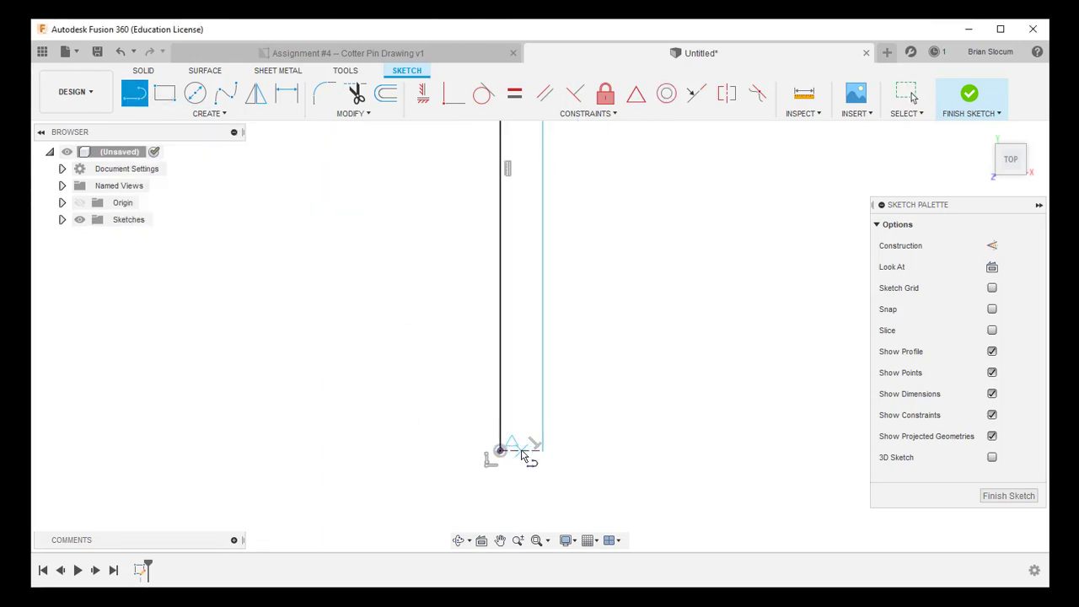
{"action": "left_click", "coordinate": [521, 451]}
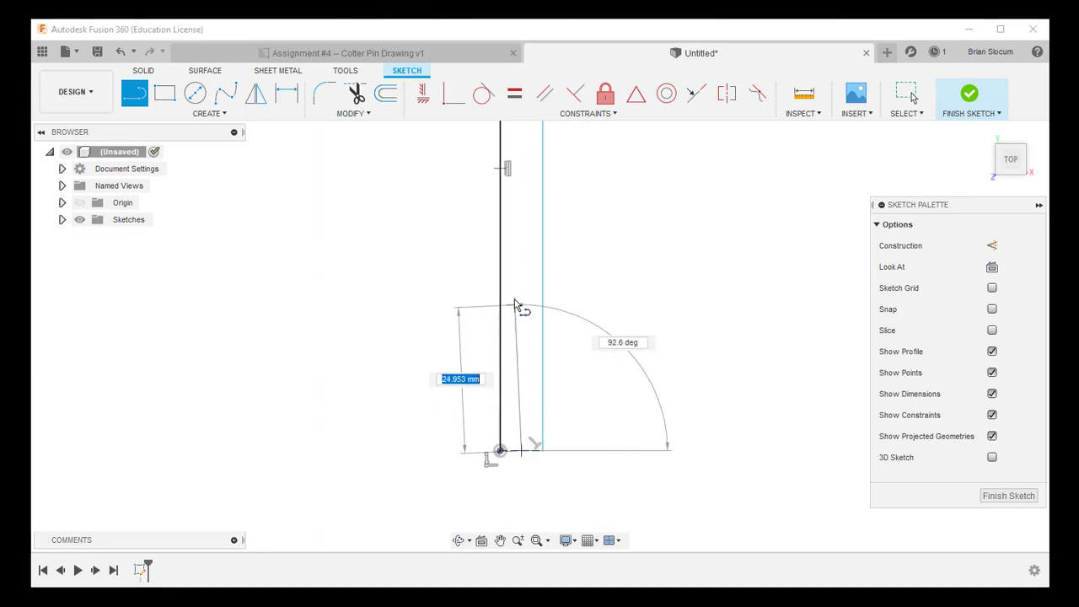
{"action": "scroll", "coordinate": [524, 266], "scroll_direction": "up", "scroll_amount": 2}
{"action": "scroll", "coordinate": [525, 260], "scroll_direction": "down", "scroll_amount": 8}
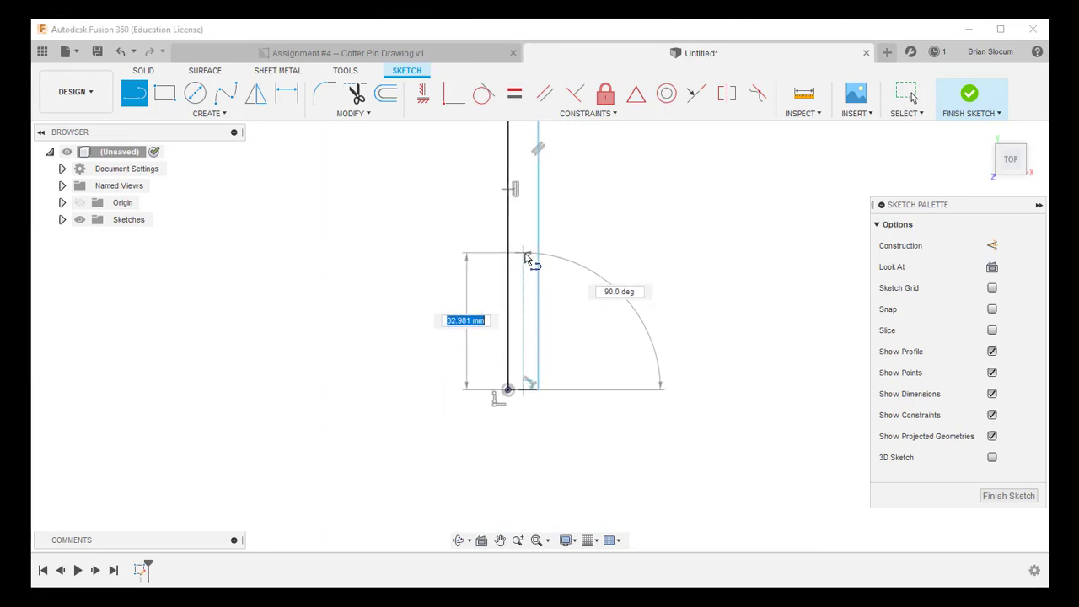
{"action": "middle_click_drag", "start_coordinate": [526, 278], "coordinate": [512, 454]}
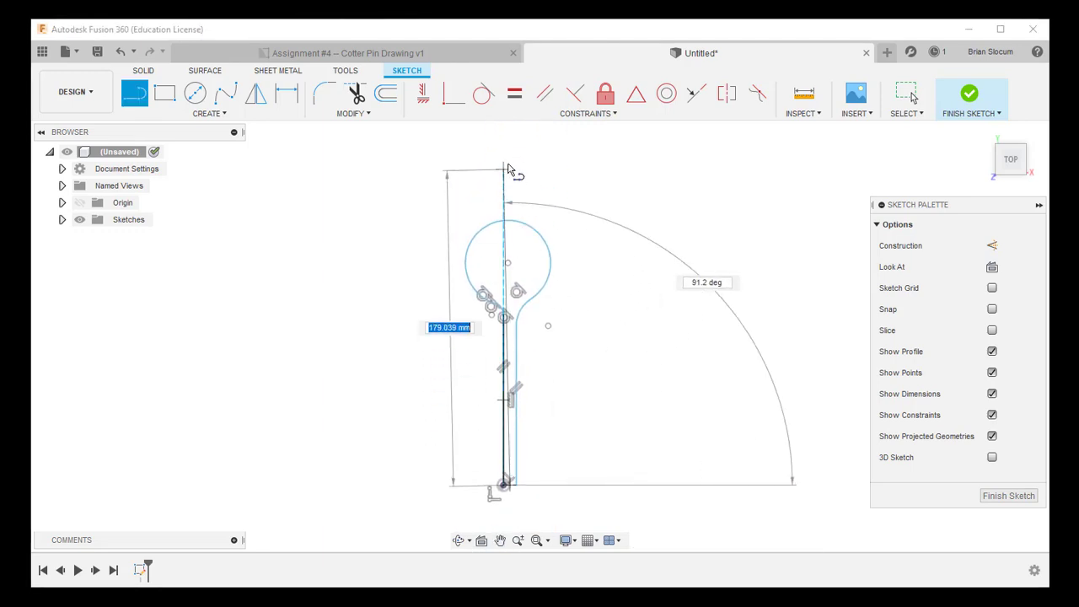
{"action": "left_click", "coordinate": [510, 157]}
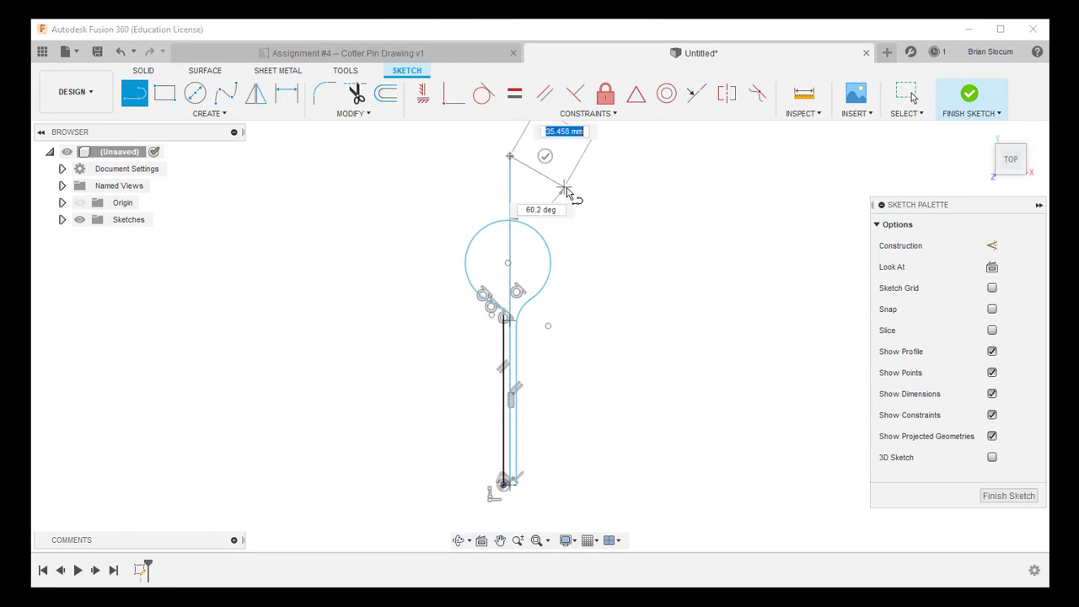
{"action": "key", "text": "Escape"}
{"action": "left_click", "coordinate": [512, 205]}
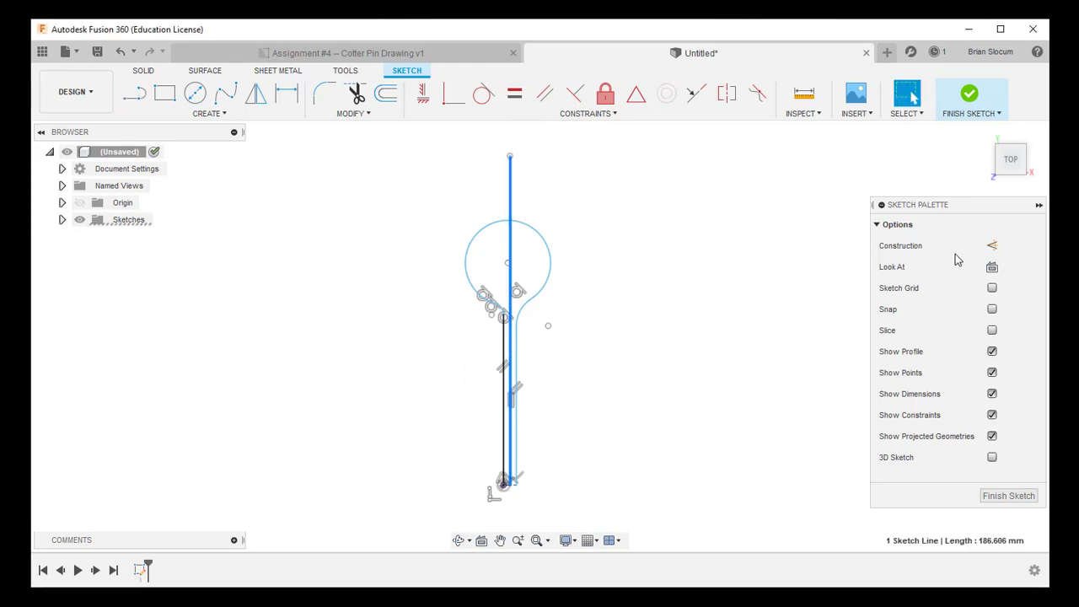
{"action": "left_click", "coordinate": [992, 245]}
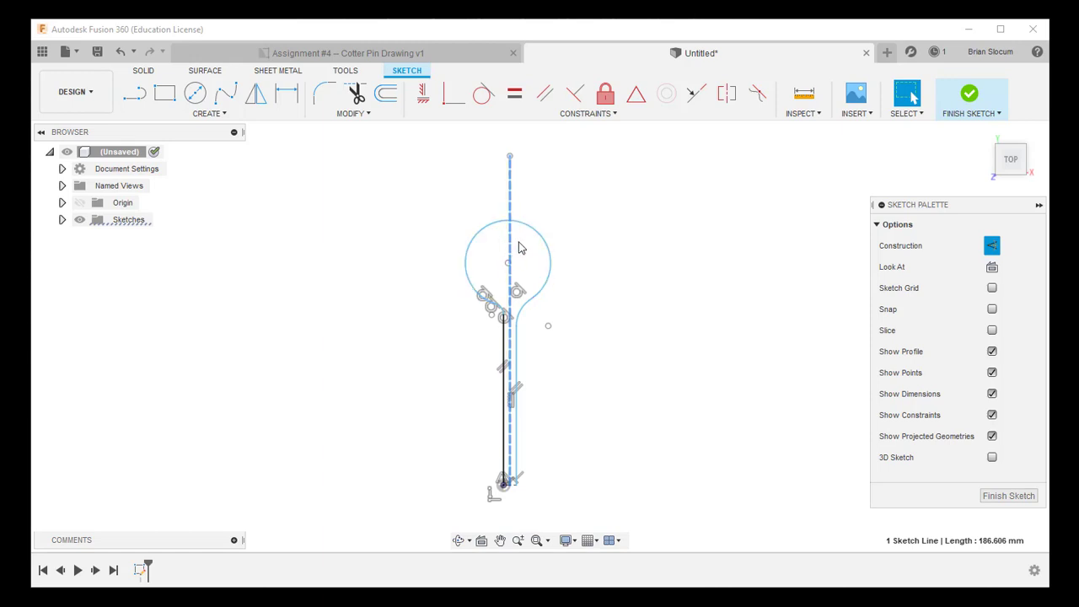
{"action": "left_click", "coordinate": [567, 254]}
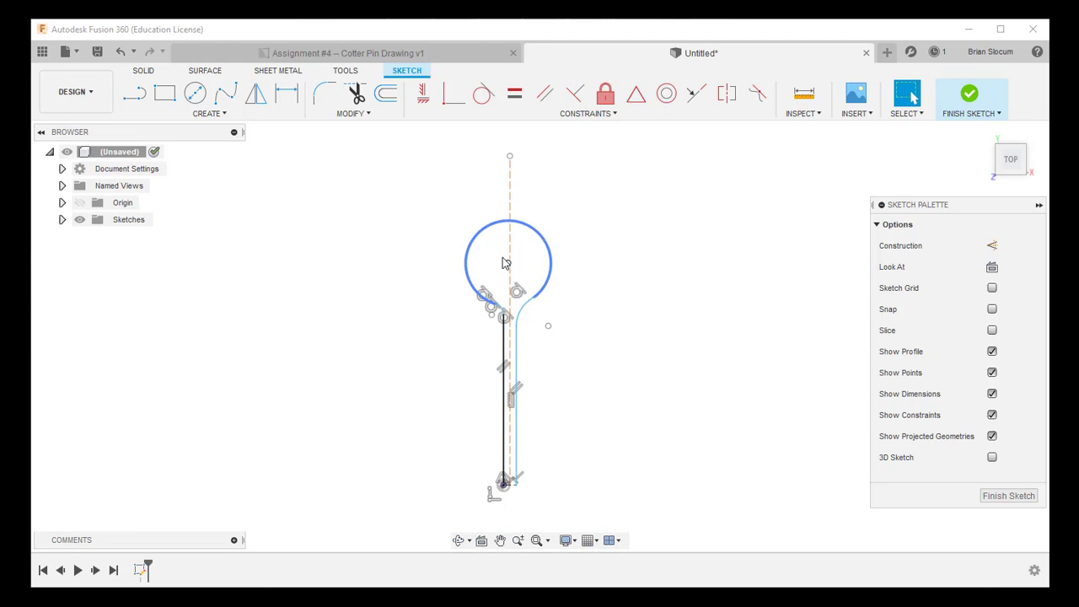
Constrain the large loop arc's center point to be coincident with the vertical construction centerline
{"action": "scroll", "coordinate": [504, 263], "scroll_direction": "up", "scroll_amount": 4}
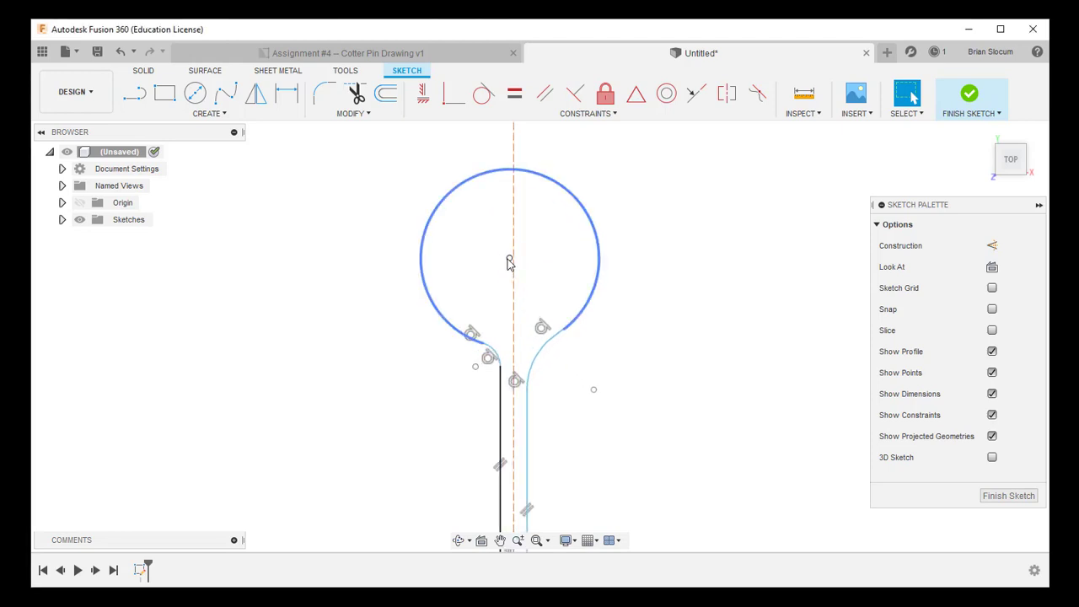
{"action": "left_click", "coordinate": [510, 259]}
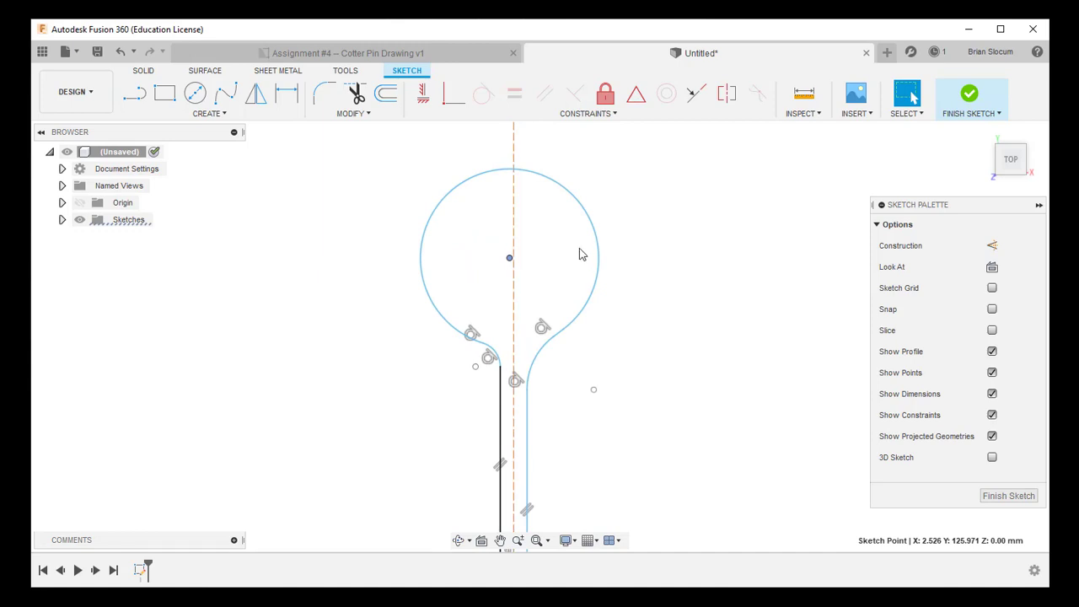
{"action": "left_click", "coordinate": [514, 223], "text": "shift"}
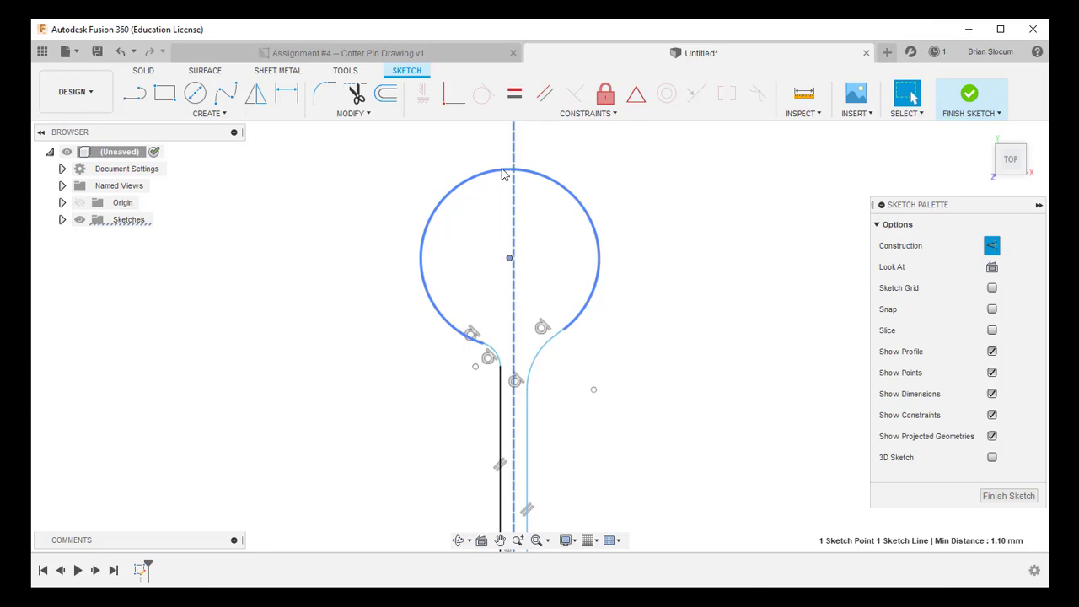
{"action": "left_click", "coordinate": [455, 103]}
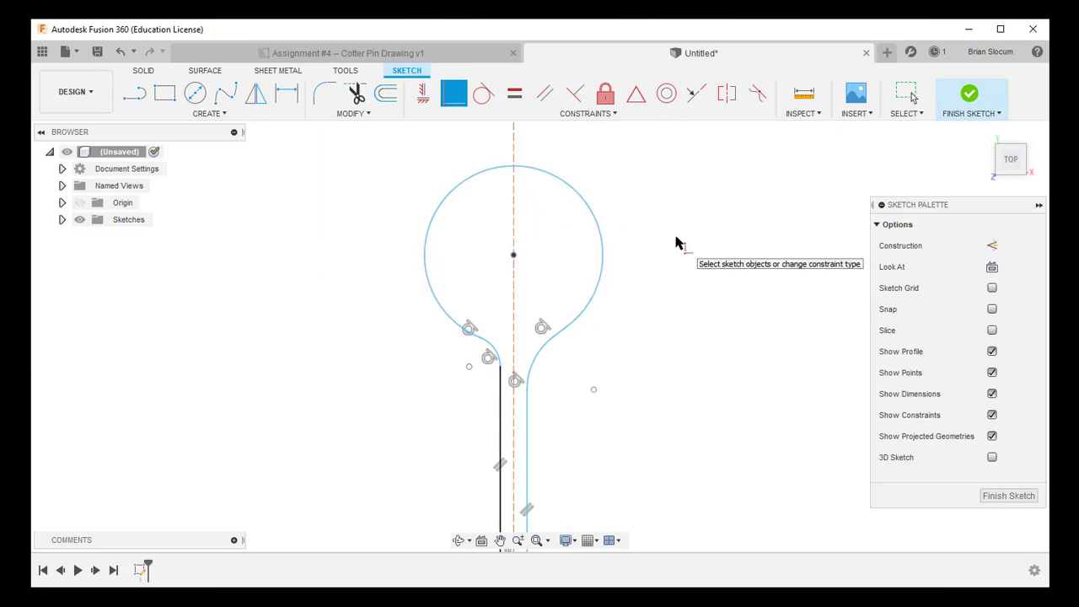
{"action": "key", "text": "Escape"}
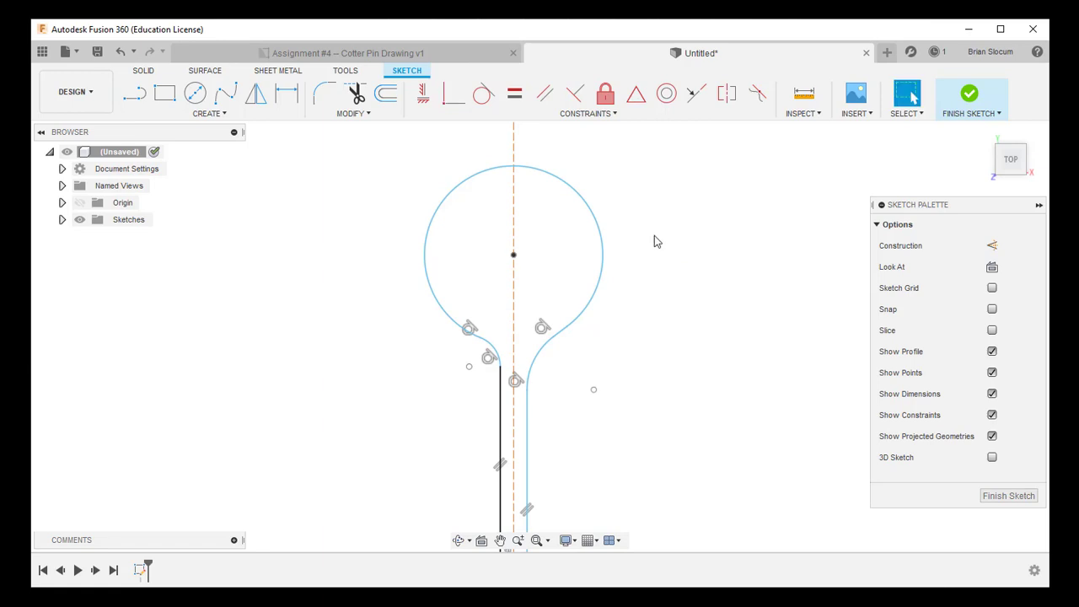
Check the loop radius in the assignment drawing and dimension the large loop arc with a radius of 5 mm
{"action": "scroll", "coordinate": [653, 243], "scroll_direction": "up", "scroll_amount": 1}
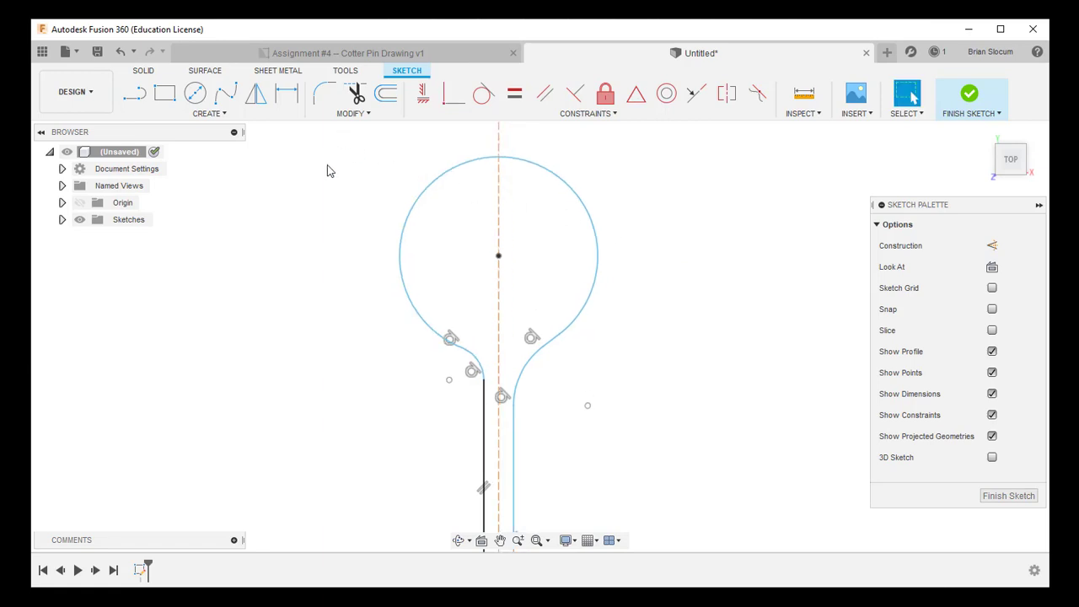
{"action": "left_click", "coordinate": [333, 57]}
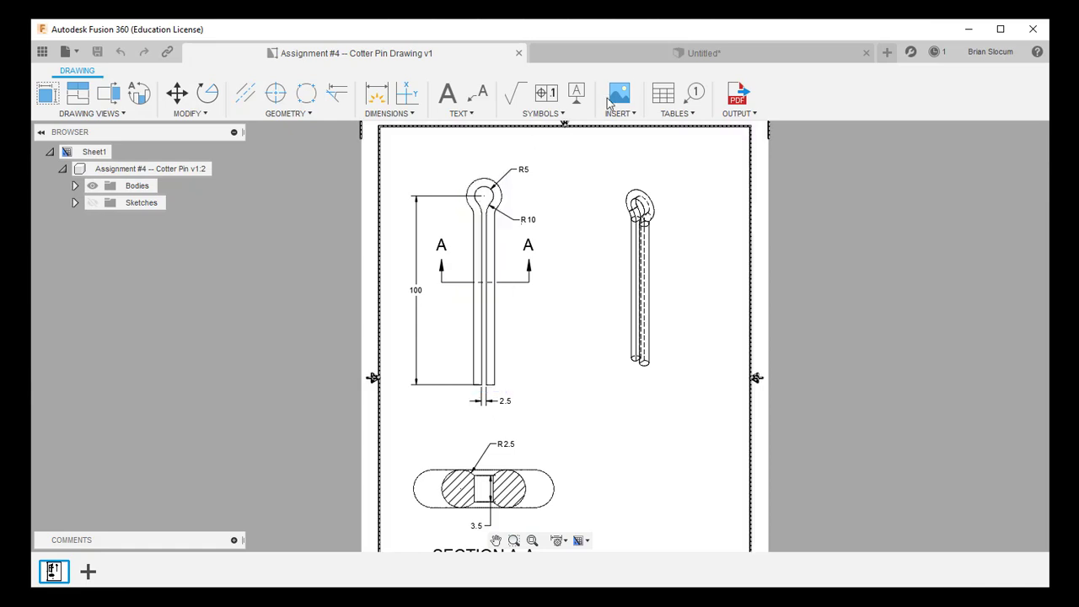
{"action": "left_click", "coordinate": [619, 62]}
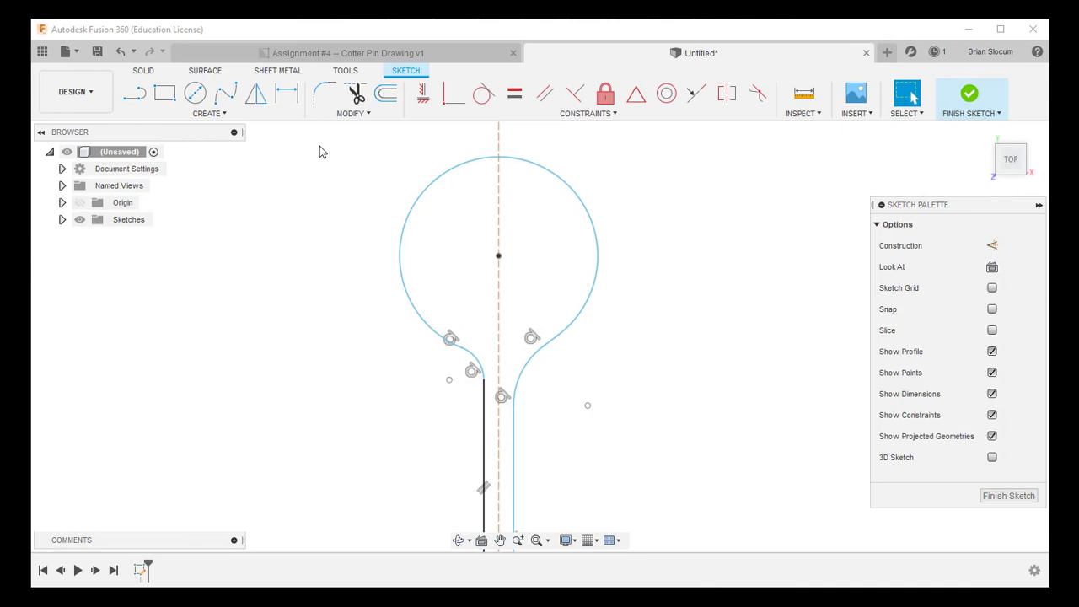
{"action": "left_click", "coordinate": [287, 94]}
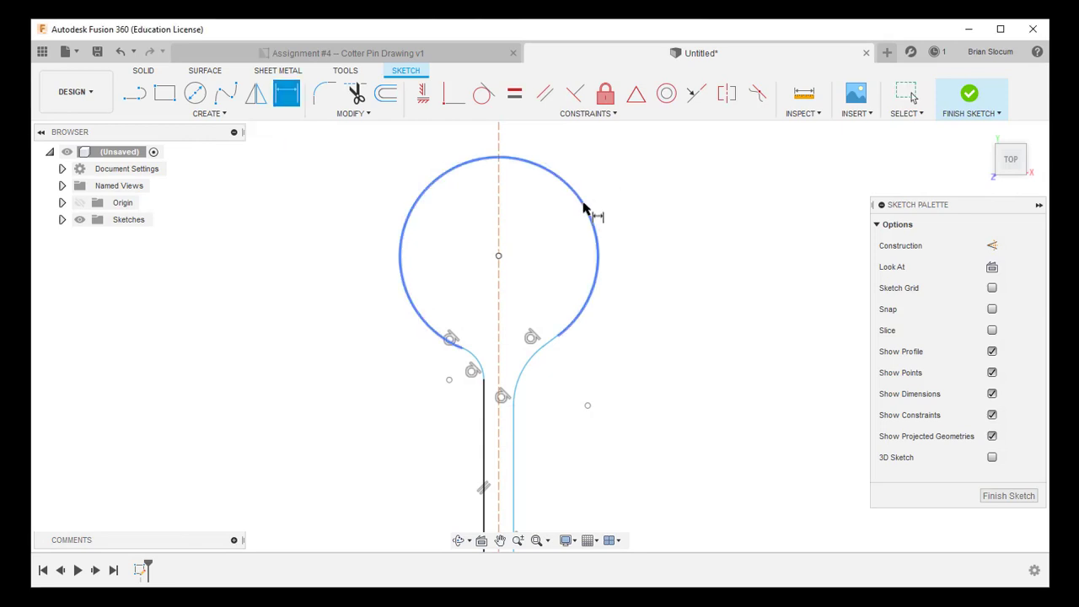
{"action": "left_click", "coordinate": [590, 212]}
{"action": "left_click", "coordinate": [645, 187]}
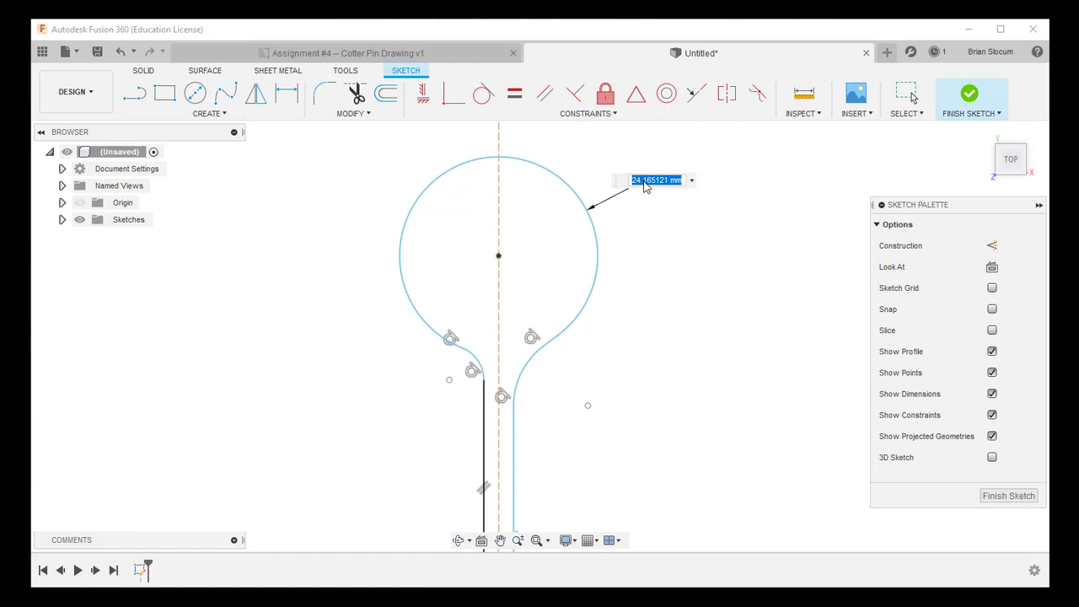
{"action": "type", "text": "5"}
{"action": "key", "text": "Return"}
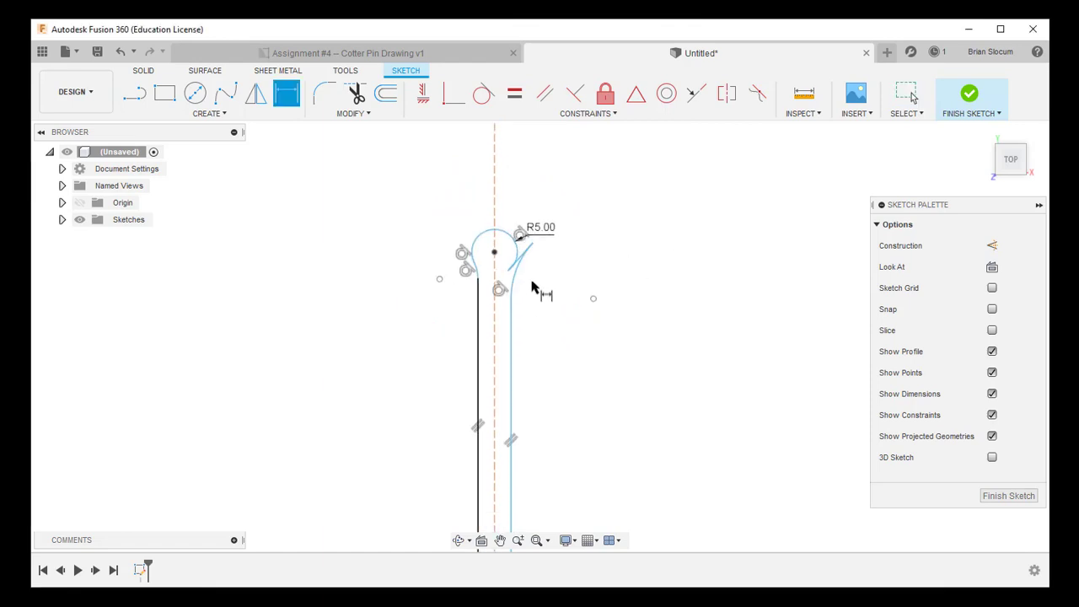
Move the upper end of the right leg's small arc inward below the loop to untangle the crossed outline
{"action": "scroll", "coordinate": [531, 257], "scroll_direction": "up", "scroll_amount": 2}
{"action": "scroll", "coordinate": [525, 264], "scroll_direction": "up", "scroll_amount": 3}
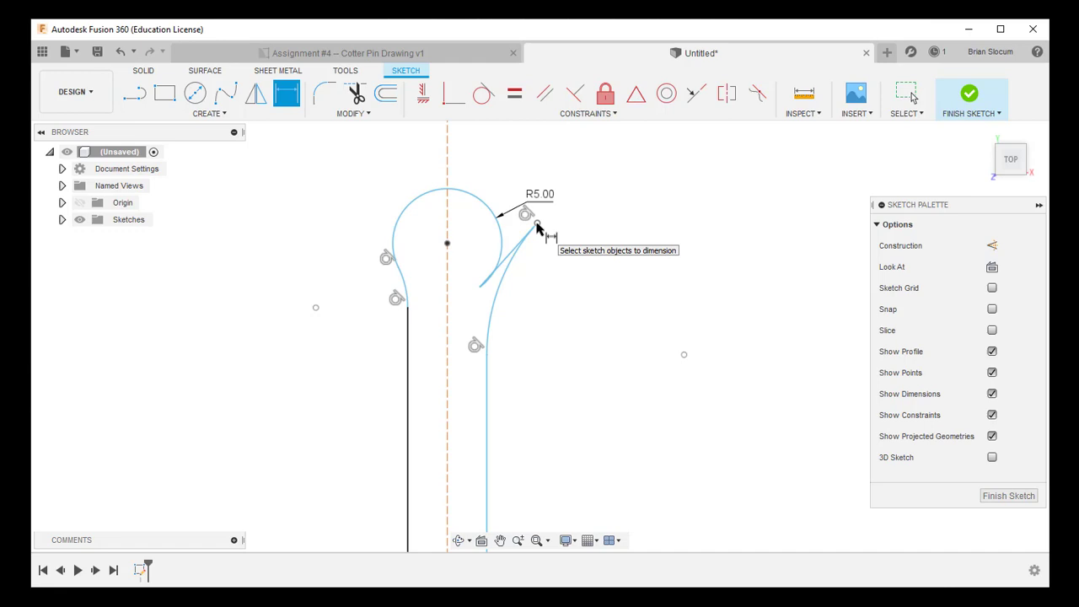
{"action": "key", "text": "Escape"}
{"action": "mouse_move", "coordinate": [537, 225]}
{"action": "left_mouse_down"}
{"action": "mouse_move", "coordinate": [455, 333]}
{"action": "mouse_move", "coordinate": [452, 315]}
{"action": "mouse_move", "coordinate": [450, 329]}
{"action": "mouse_move", "coordinate": [444, 318]}
{"action": "mouse_move", "coordinate": [451, 338]}
{"action": "mouse_move", "coordinate": [455, 330]}
{"action": "left_mouse_up"}
{"action": "scroll", "coordinate": [455, 330], "scroll_direction": "up", "scroll_amount": 2}
{"action": "scroll", "coordinate": [455, 331], "scroll_direction": "up", "scroll_amount": 3}
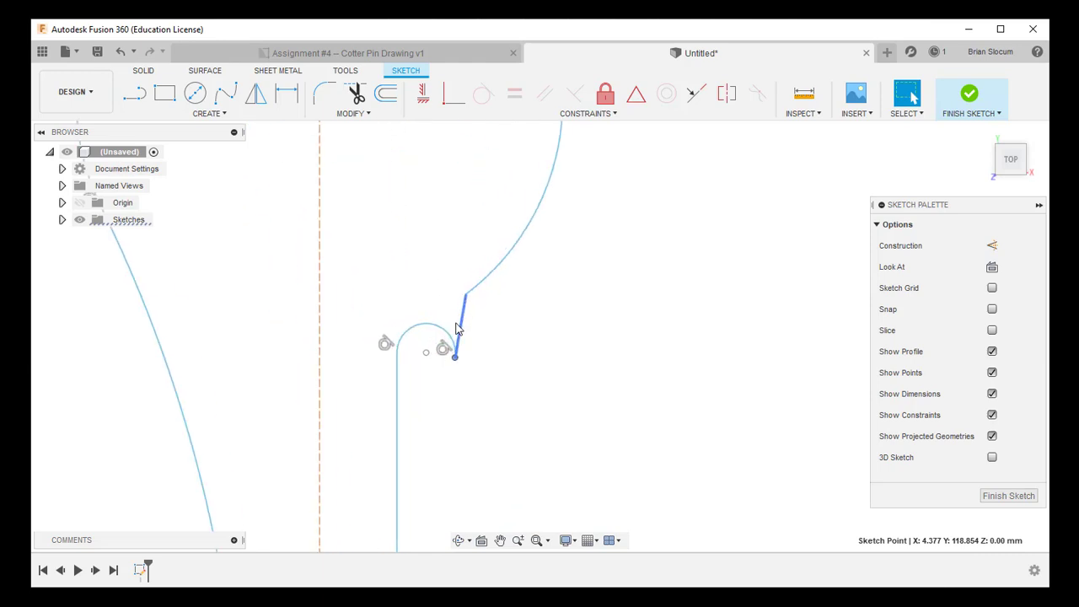
{"action": "left_click", "coordinate": [466, 315]}
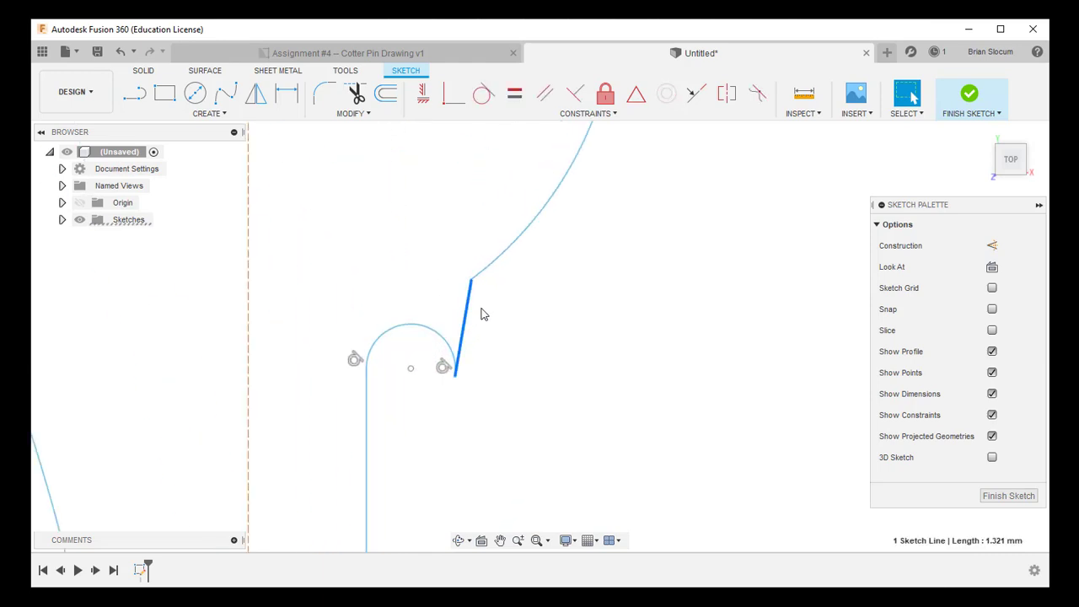
{"action": "key", "text": "Delete"}
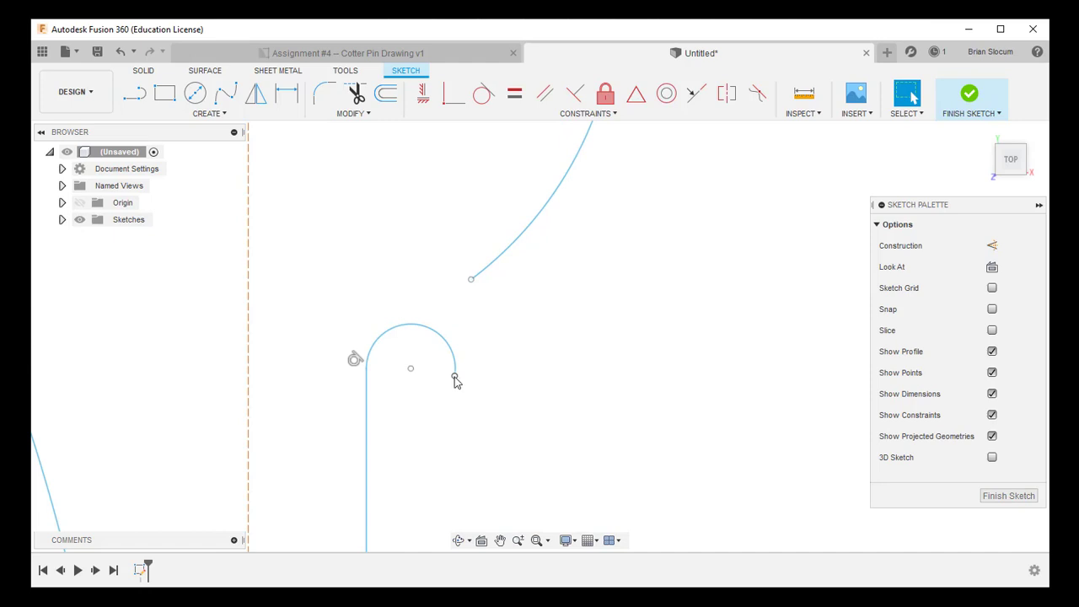
{"action": "left_click_drag", "start_coordinate": [454, 378], "coordinate": [470, 279]}
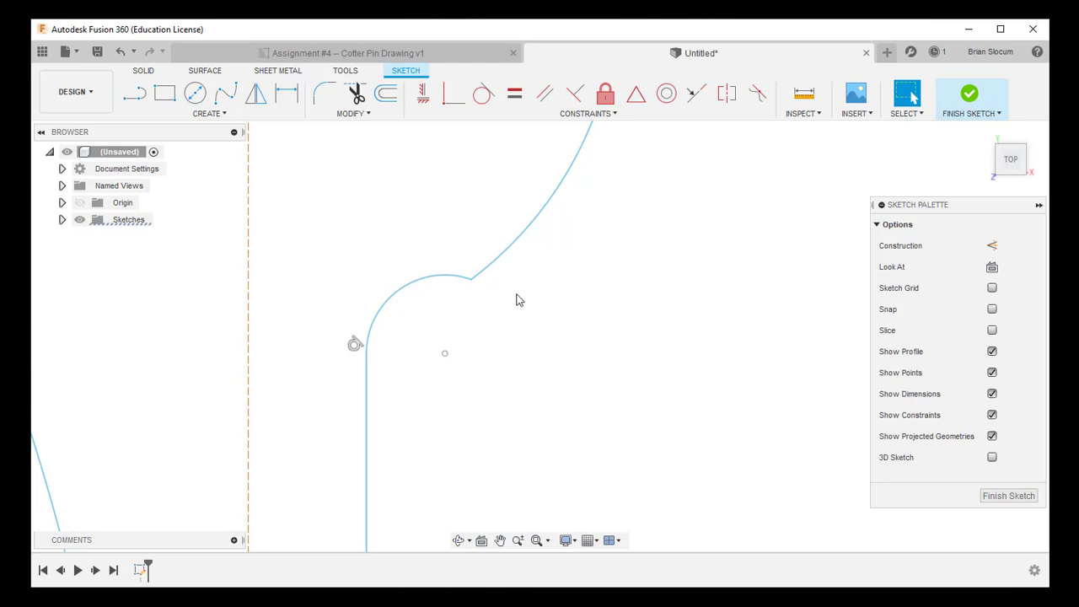
{"action": "left_click", "coordinate": [120, 52]}
{"action": "left_click", "coordinate": [121, 52]}
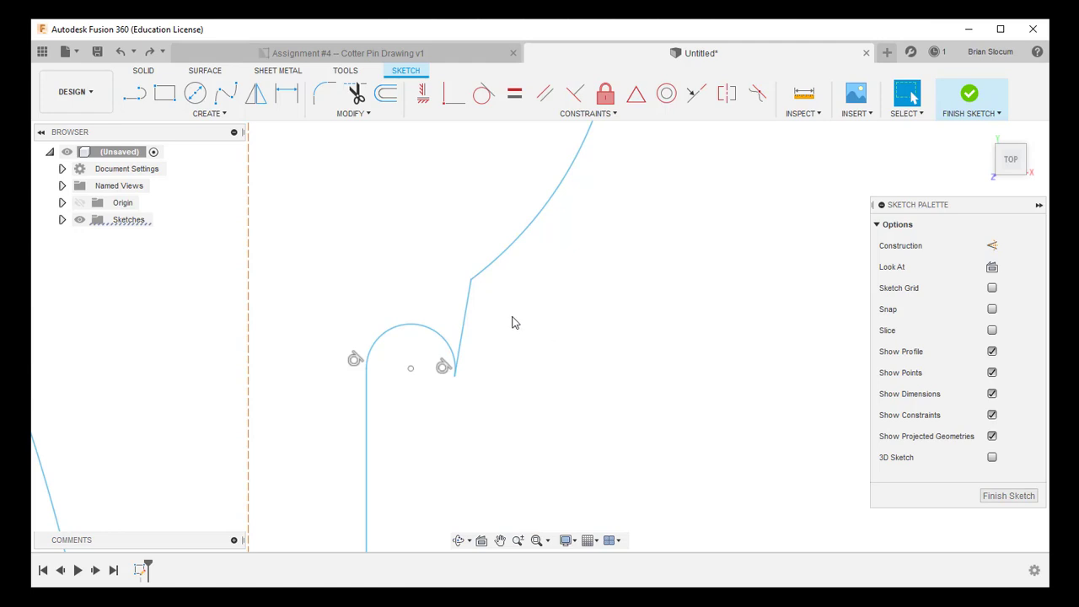
Delete the short line between the right small arc and the loop, and join the small arc's free end to the loop arc's endpoint
{"action": "left_click", "coordinate": [463, 320]}
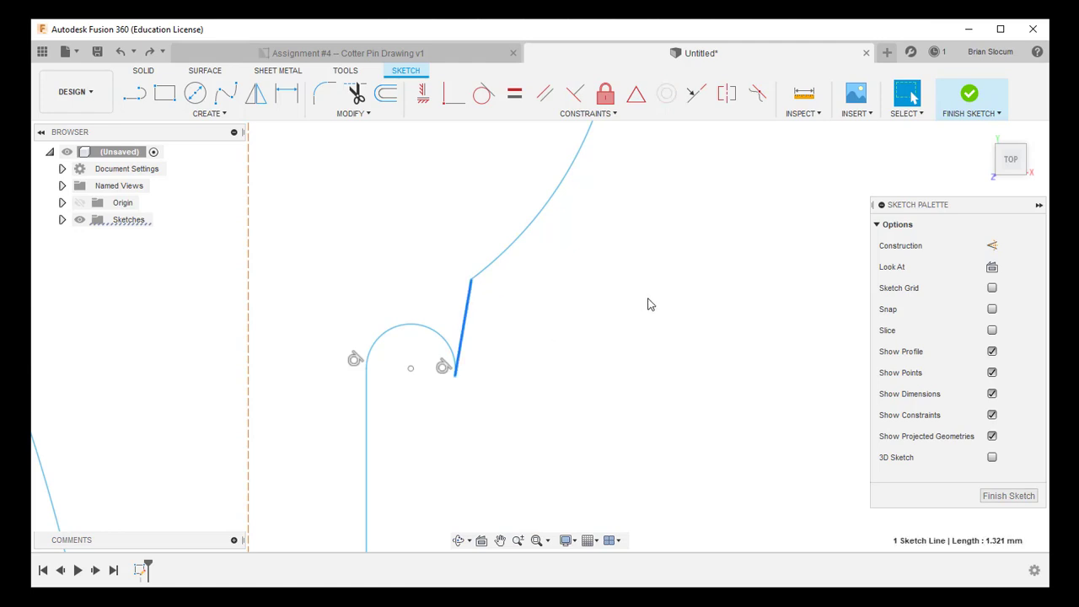
{"action": "key", "text": "Delete"}
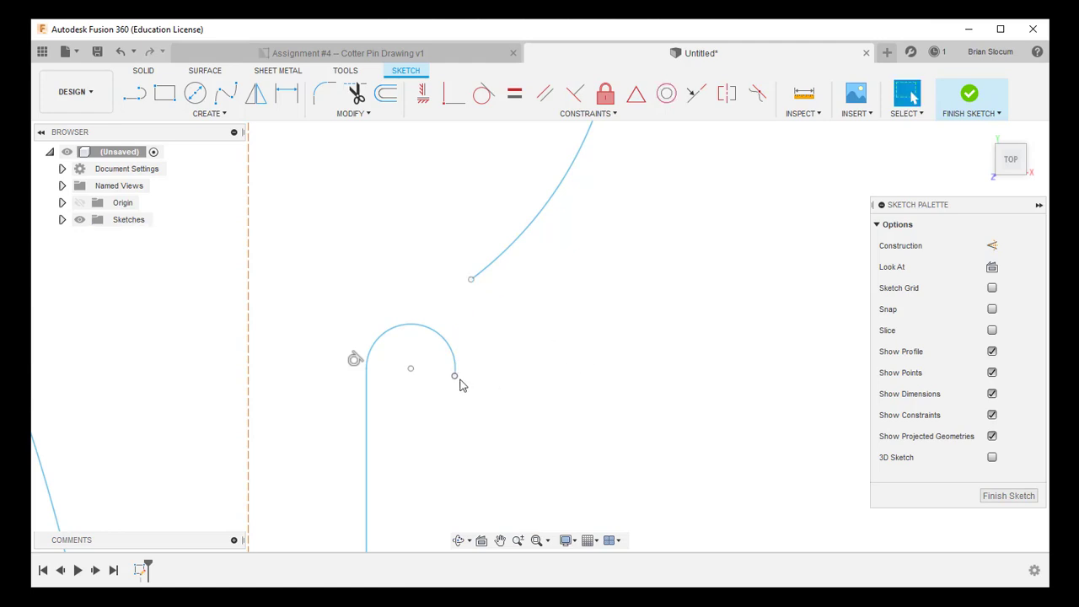
{"action": "left_click_drag", "start_coordinate": [455, 377], "coordinate": [471, 279]}
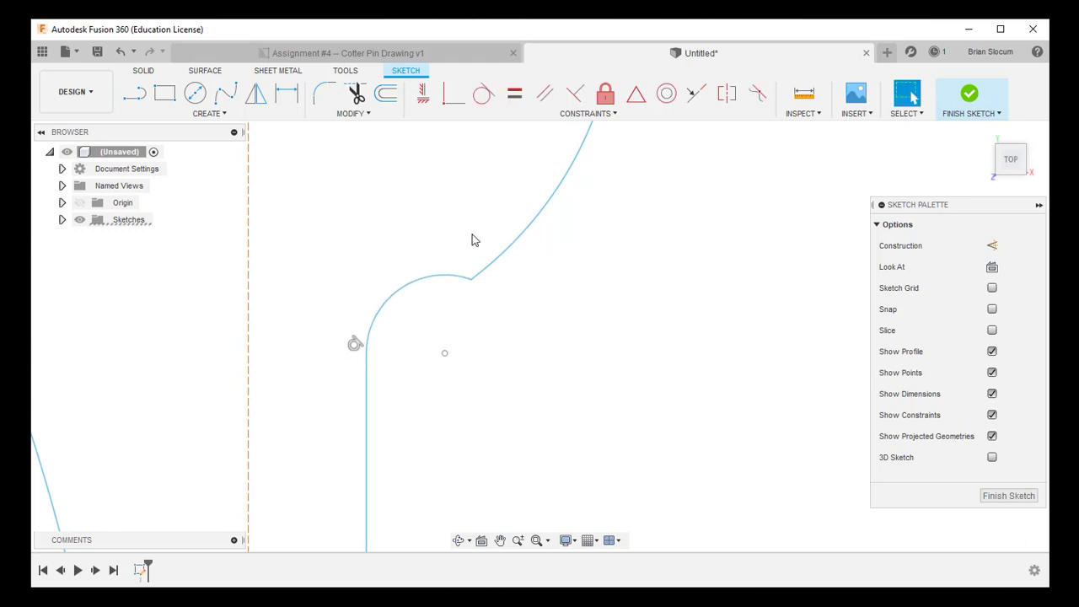
Apply a tangent constraint between the right small arc and the large loop arc
{"action": "left_click", "coordinate": [509, 258]}
{"action": "left_click", "coordinate": [447, 276]}
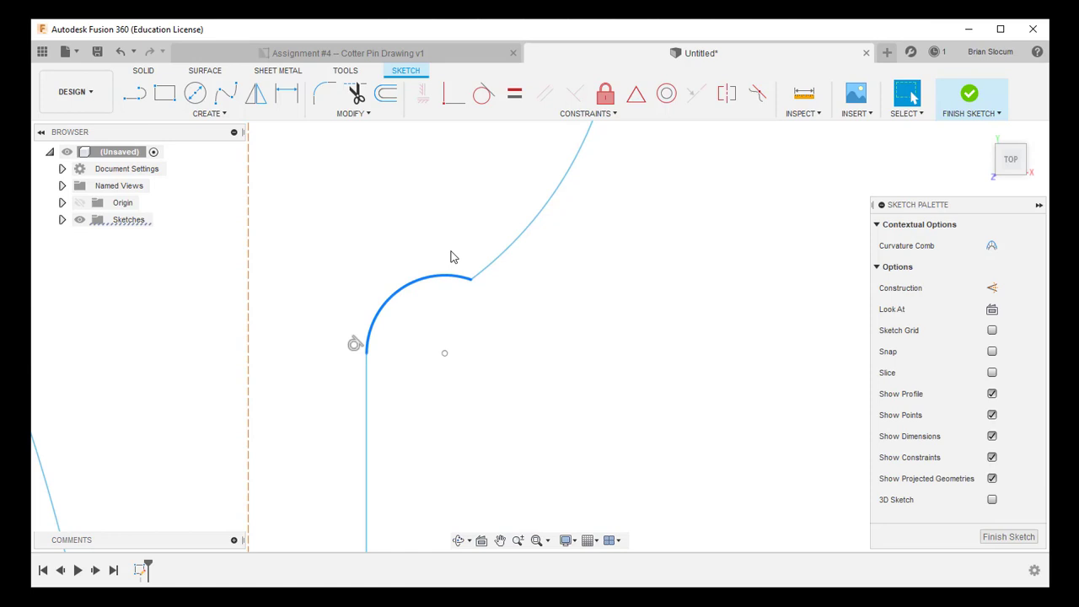
{"action": "left_click", "coordinate": [497, 244], "text": "ctrl"}
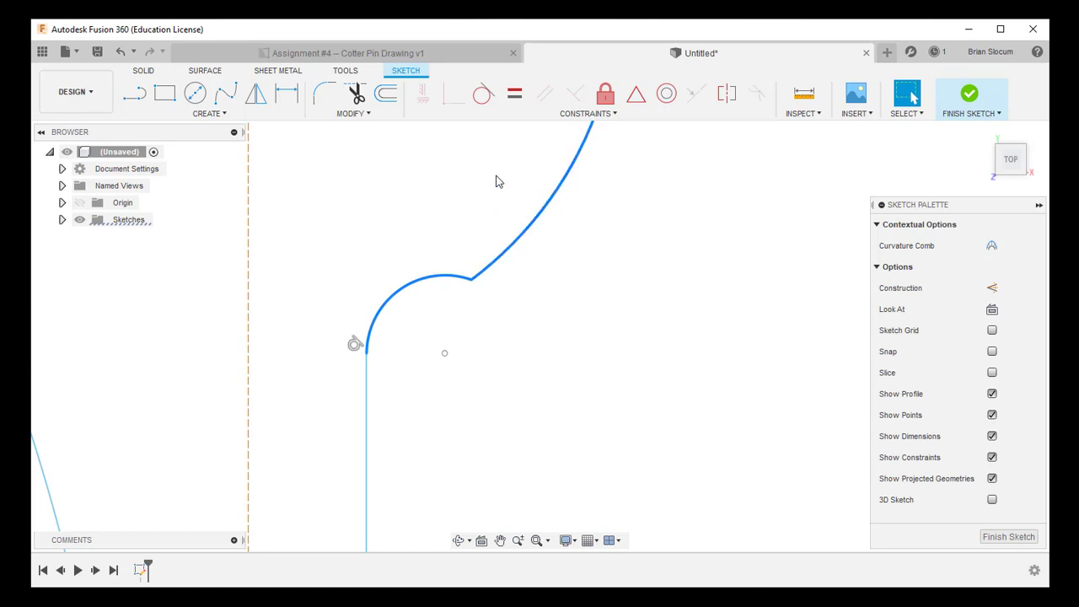
{"action": "left_click", "coordinate": [484, 94]}
{"action": "scroll", "coordinate": [435, 333], "scroll_direction": "down", "scroll_amount": 2}
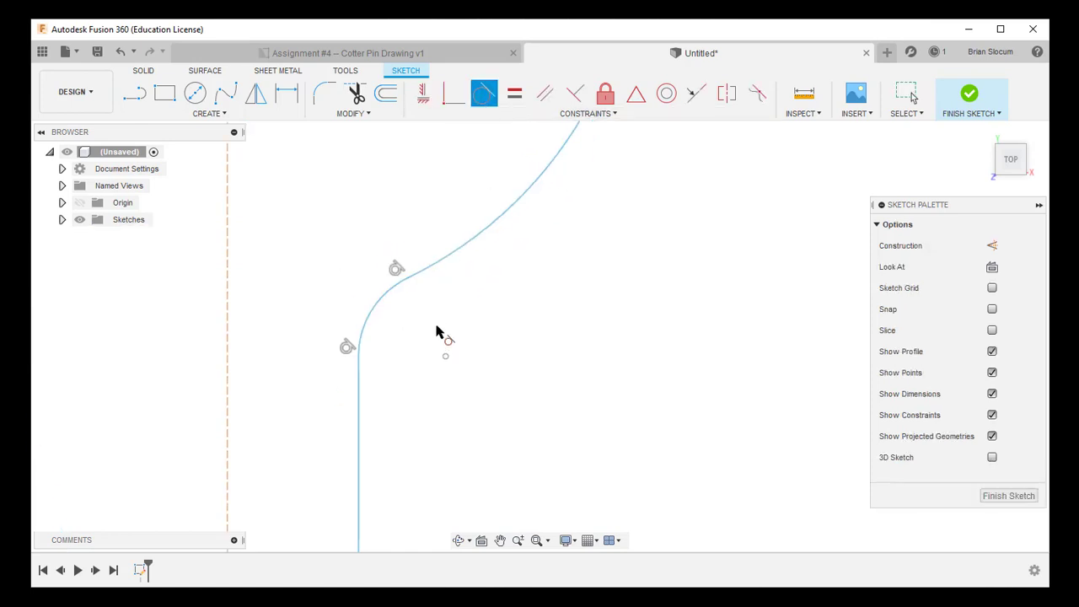
{"action": "scroll", "coordinate": [436, 333], "scroll_direction": "down", "scroll_amount": 4}
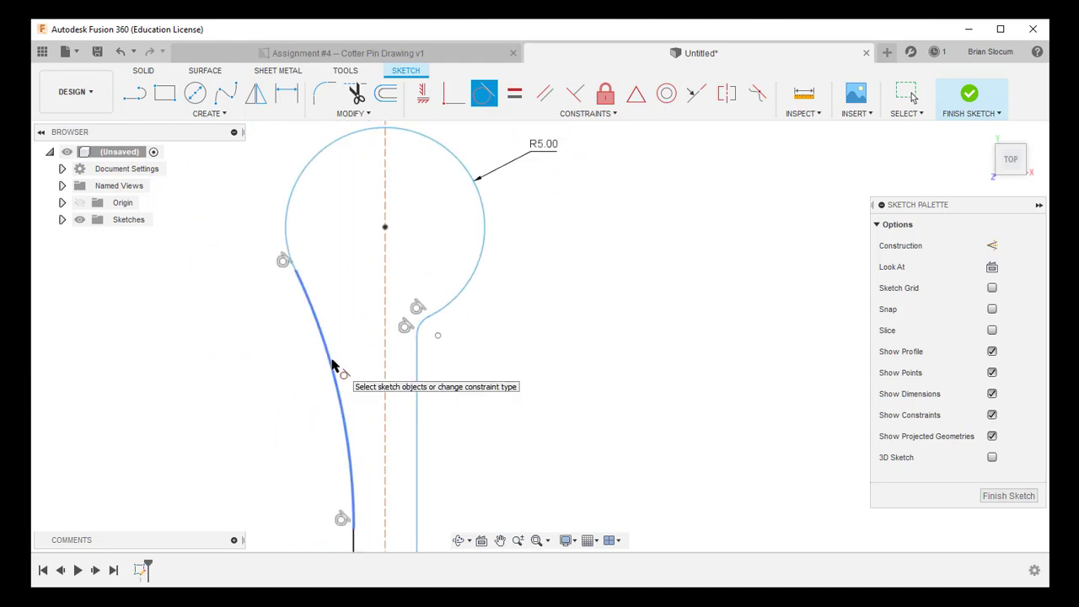
{"action": "left_click_drag", "start_coordinate": [332, 361], "coordinate": [349, 337]}
{"action": "key", "text": "Escape"}
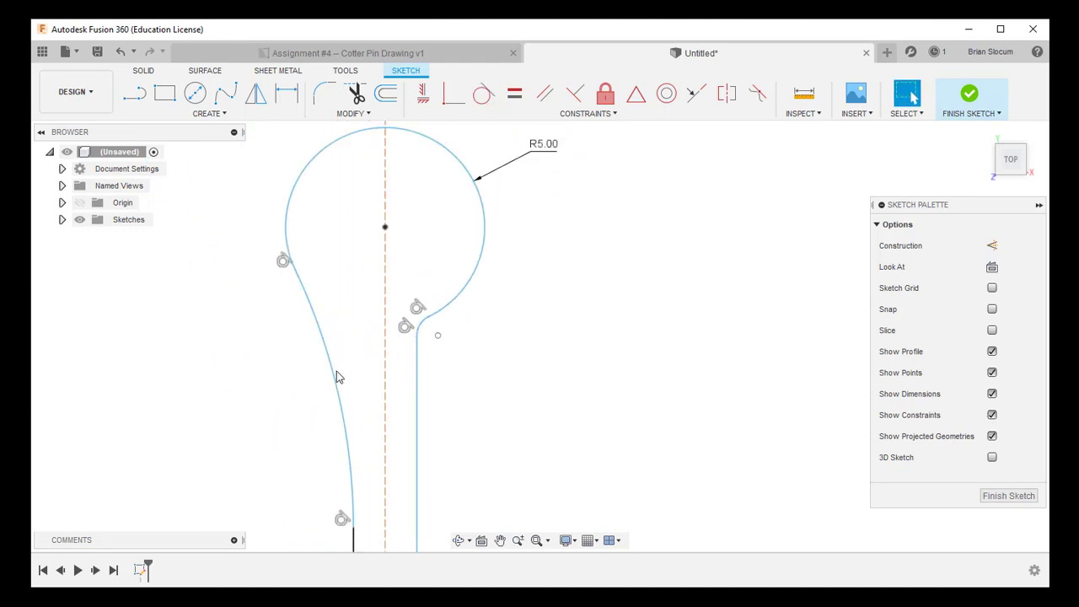
{"action": "left_click", "coordinate": [334, 376]}
{"action": "scroll", "coordinate": [375, 317], "scroll_direction": "up", "scroll_amount": 1}
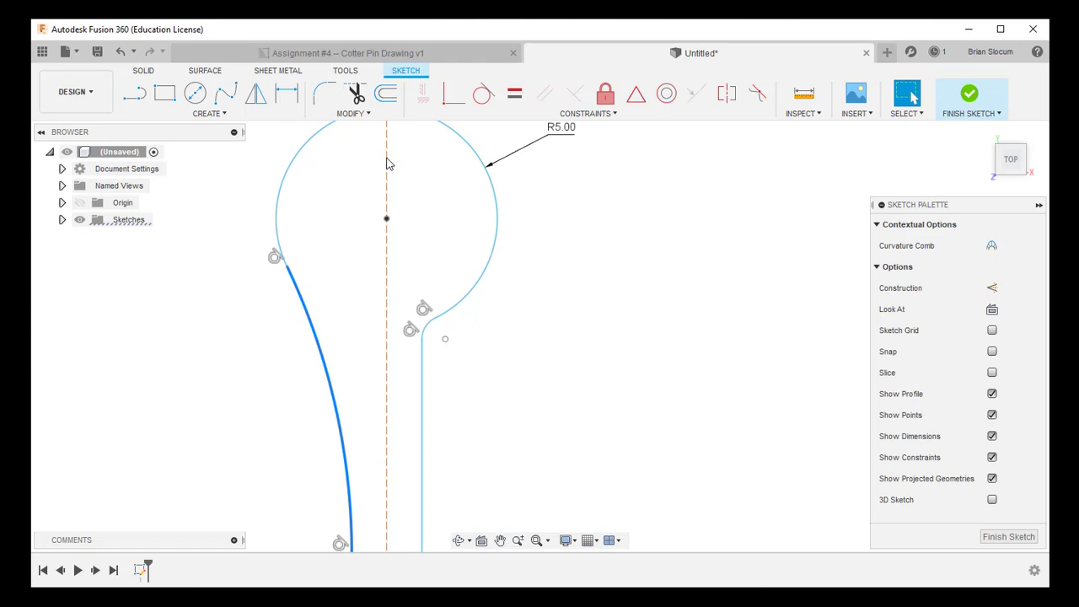
{"action": "left_click", "coordinate": [285, 93]}
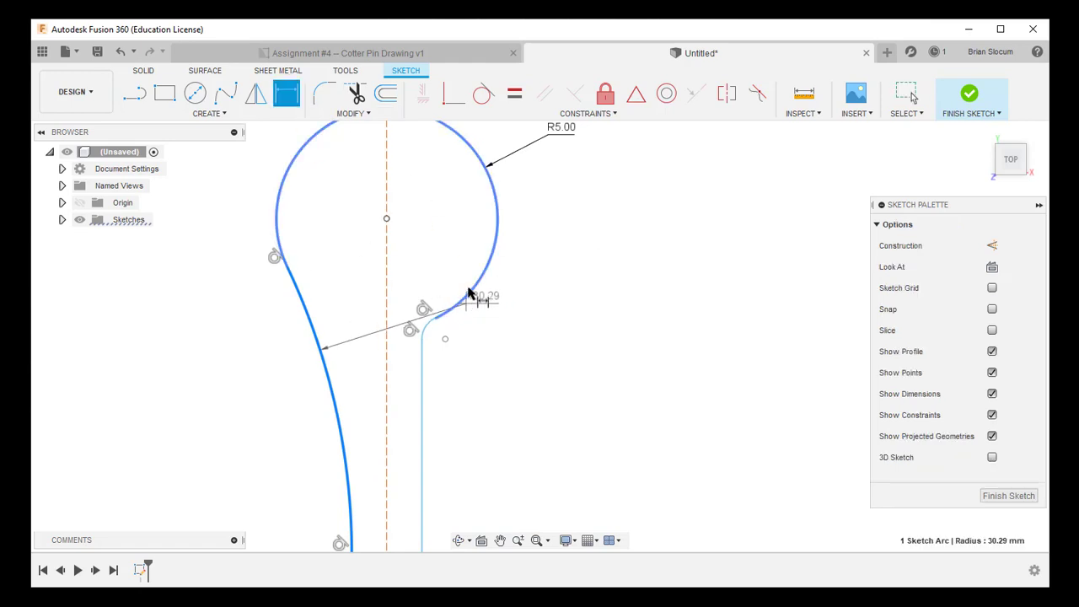
{"action": "key", "text": "Escape"}
Dimension the small arc joining the right leg to the loop with a radius of 10 mm
{"action": "left_click", "coordinate": [286, 94]}
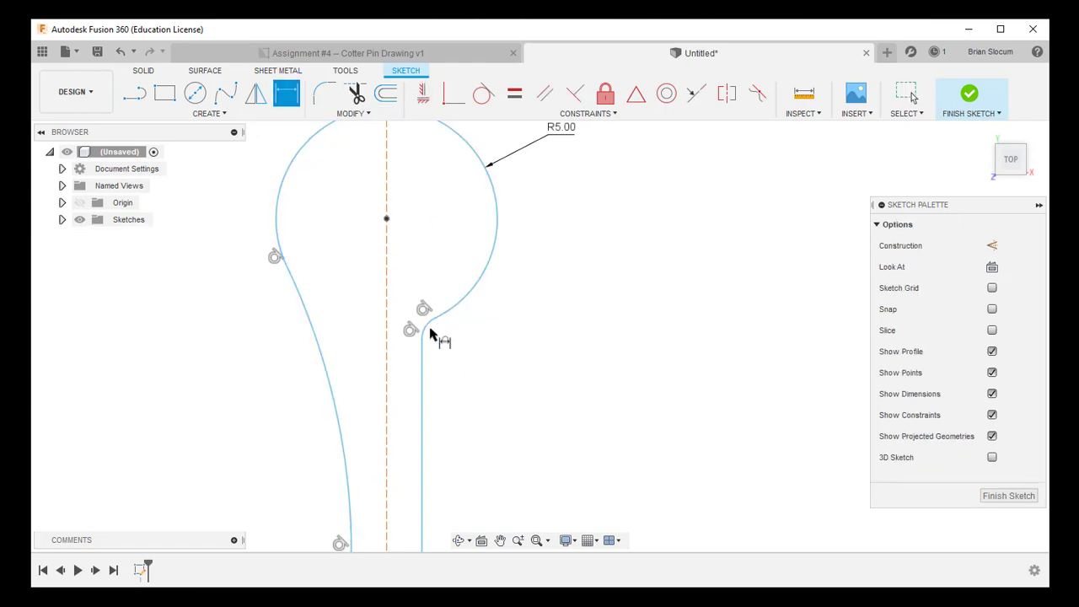
{"action": "left_click", "coordinate": [429, 328]}
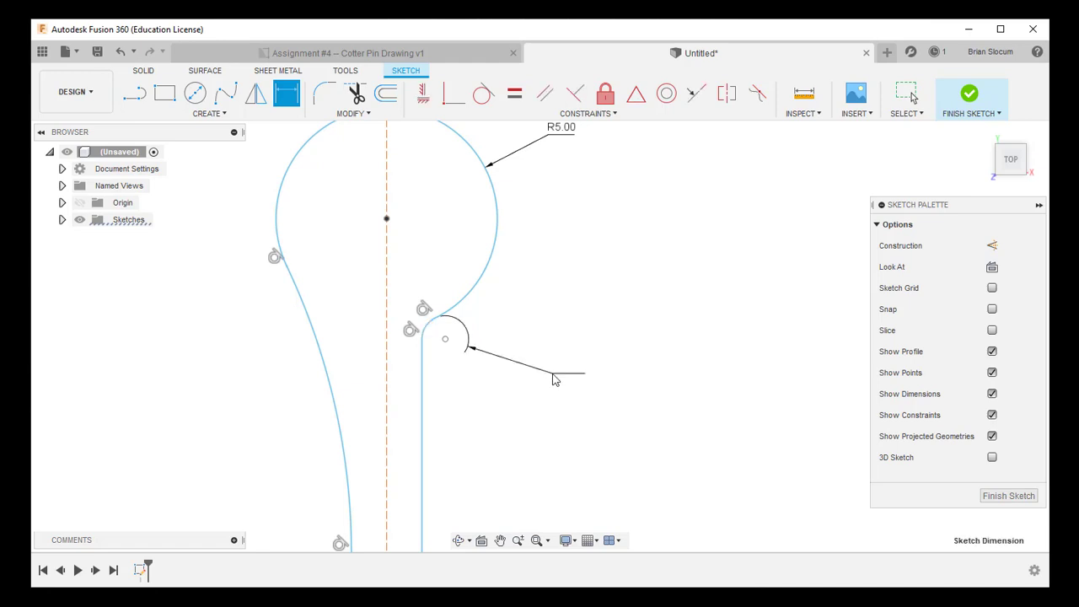
{"action": "left_click", "coordinate": [555, 380]}
{"action": "type", "text": "10"}
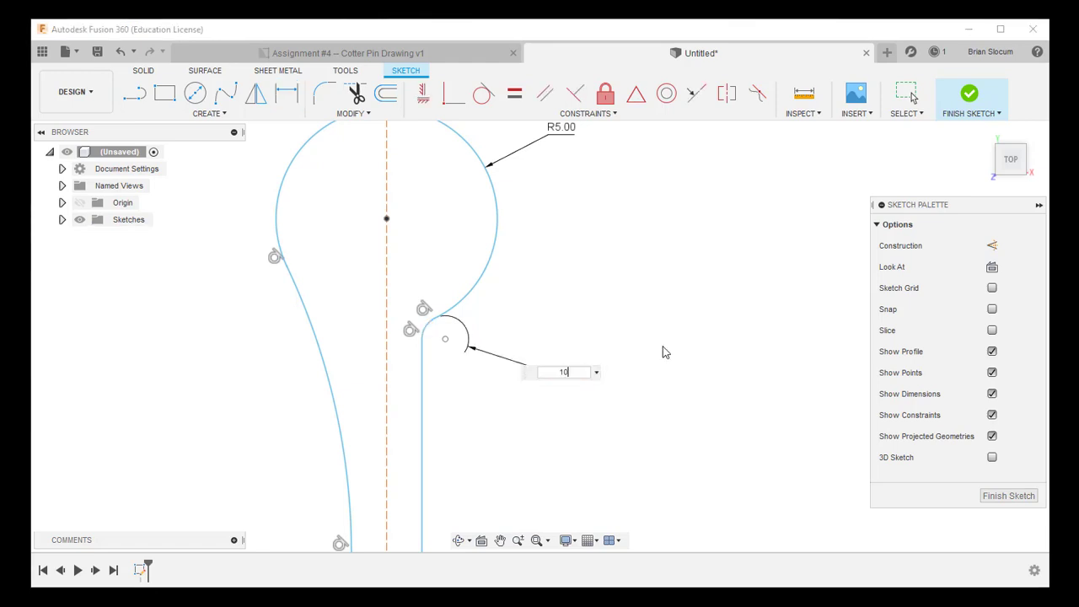
{"action": "key", "text": "Return"}
Reposition the 10 mm radius dimension so its text sits close beside the right small arc
{"action": "scroll", "coordinate": [733, 280], "scroll_direction": "down", "scroll_amount": 5}
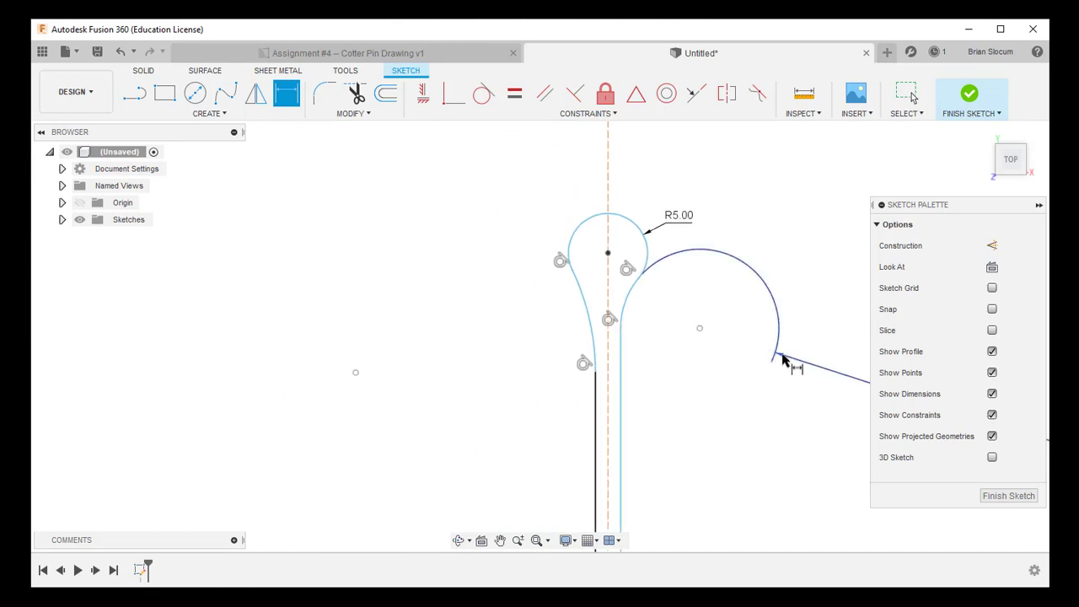
{"action": "key", "text": "Escape"}
{"action": "left_click_drag", "start_coordinate": [784, 362], "coordinate": [649, 308]}
{"action": "key", "text": "d"}
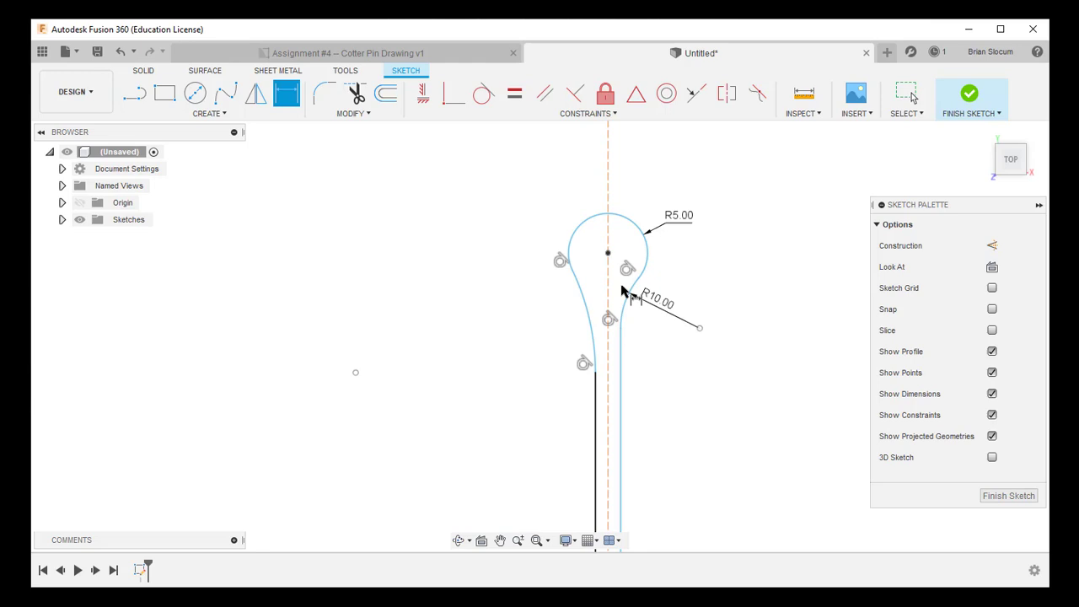
{"action": "key", "text": "Escape"}
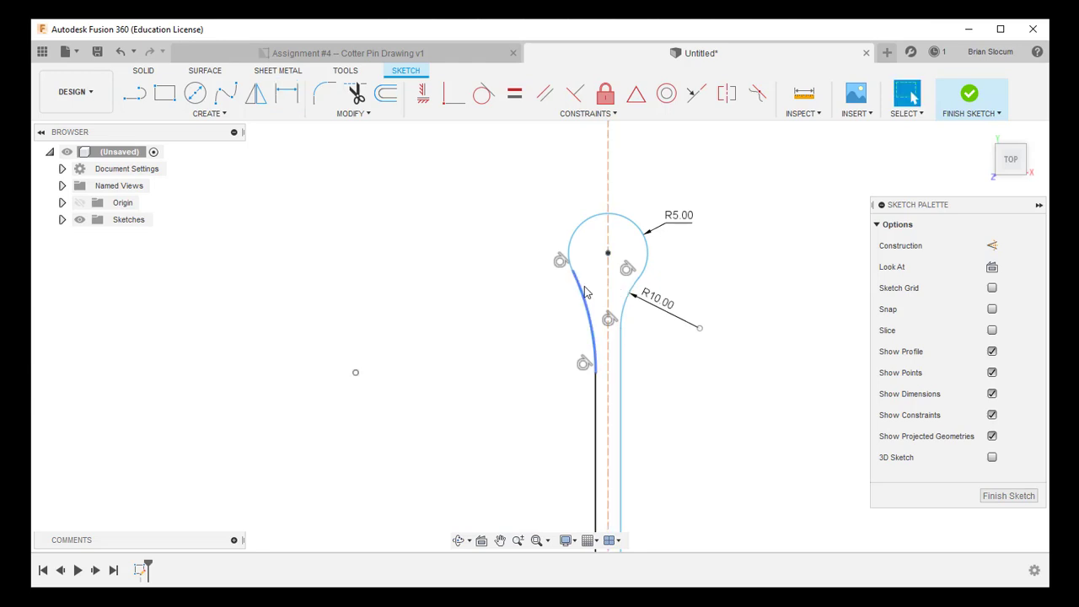
{"action": "left_click", "coordinate": [671, 310]}
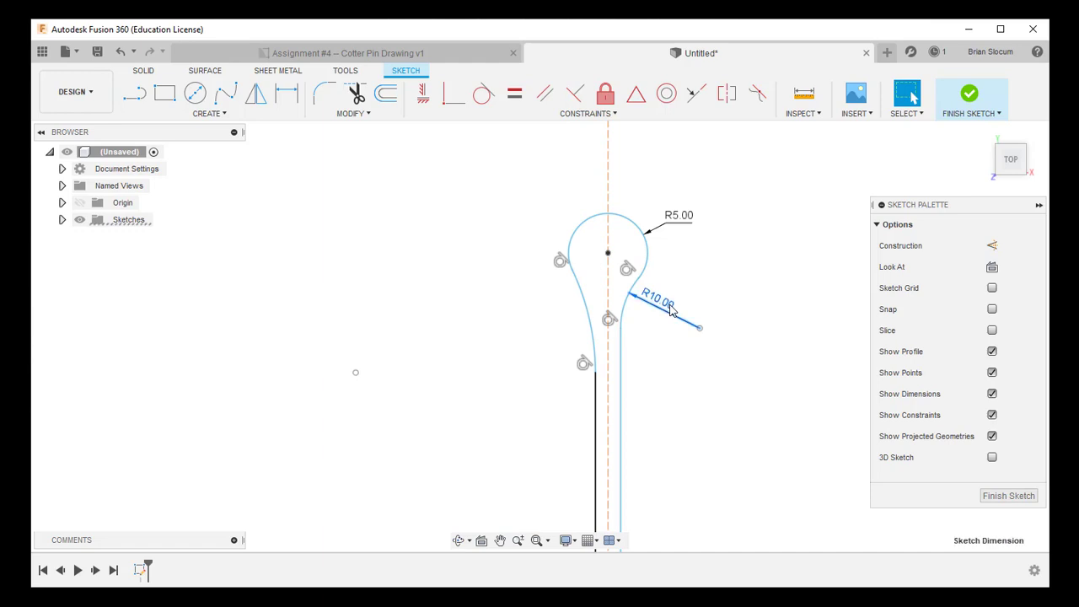
{"action": "key", "text": "Escape"}
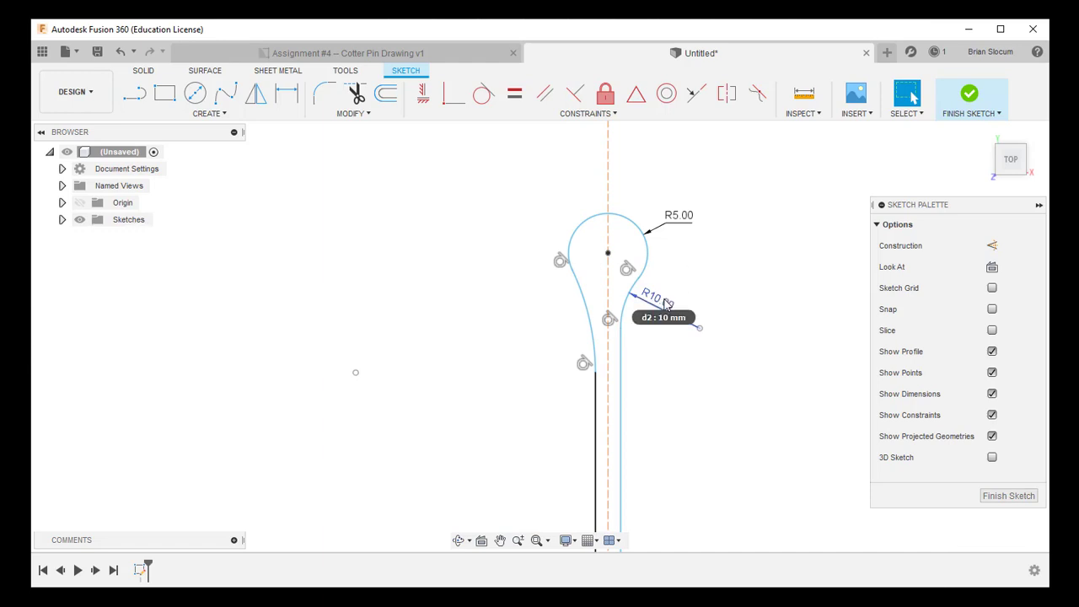
Apply an equal constraint between the right and left small arcs below the loop
{"action": "left_click", "coordinate": [588, 303]}
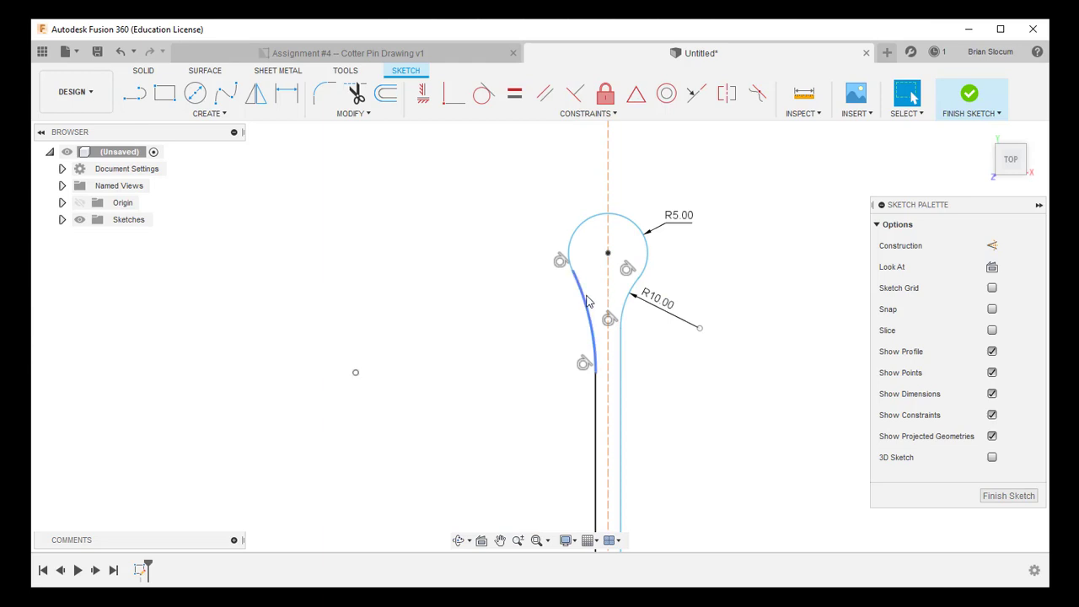
{"action": "left_click", "coordinate": [523, 328]}
{"action": "left_click", "coordinate": [634, 292]}
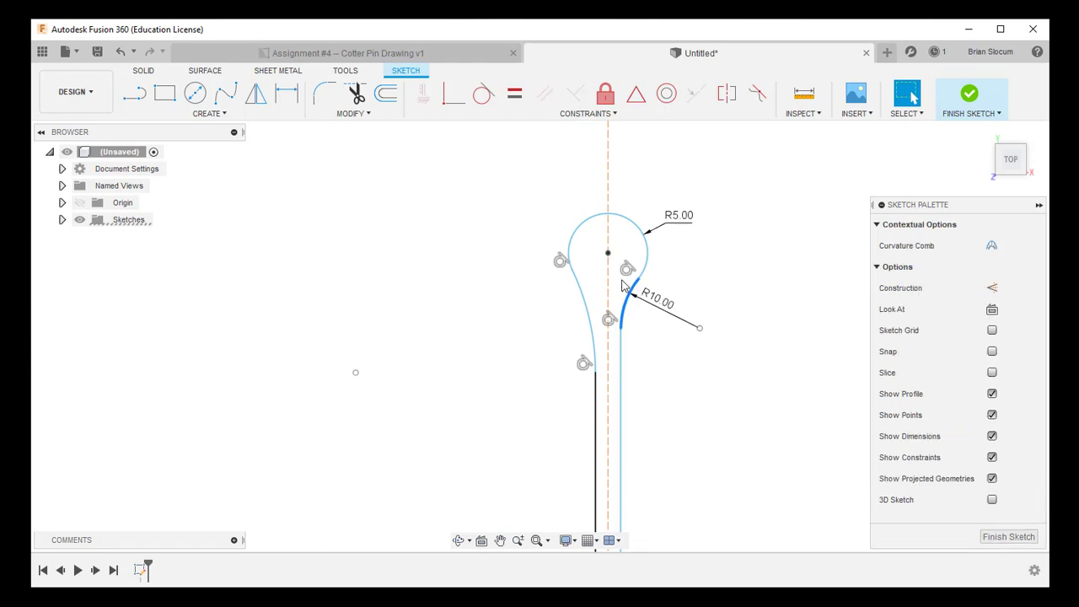
{"action": "left_click", "coordinate": [581, 298]}
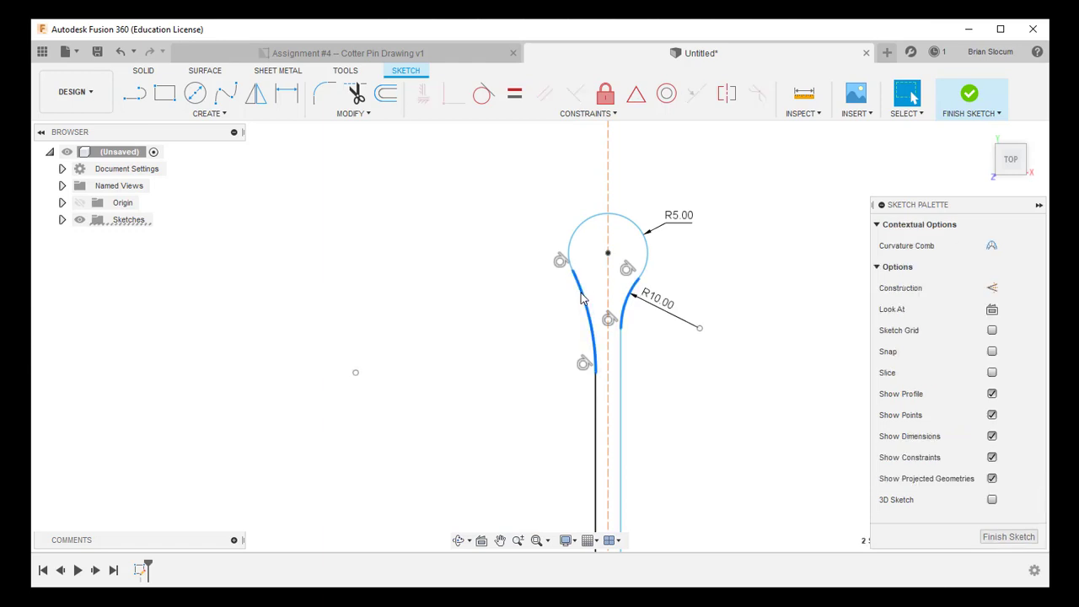
{"action": "left_click", "coordinate": [516, 94]}
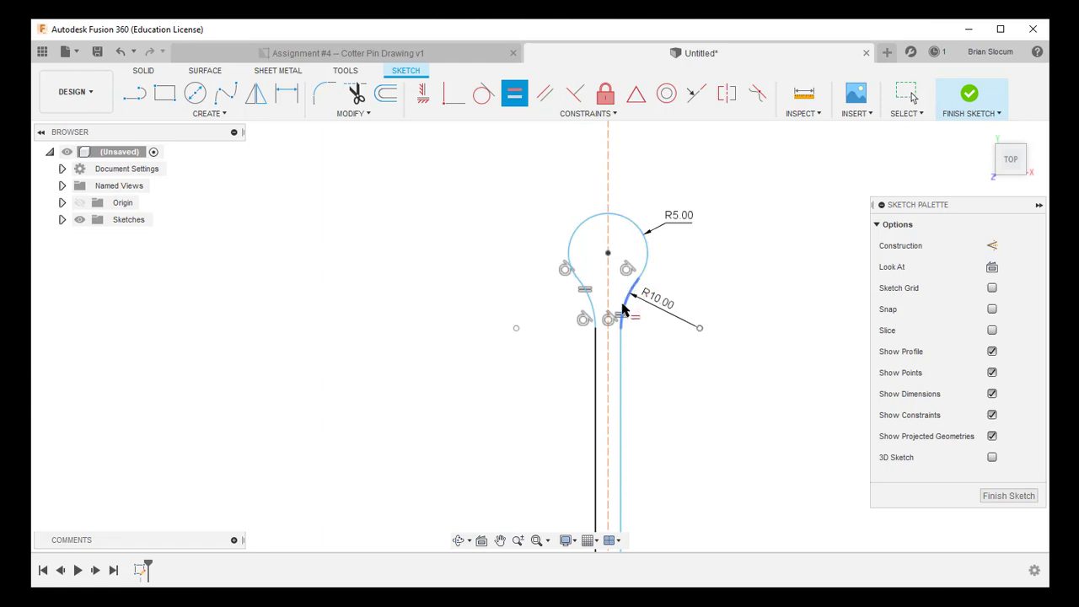
Dimension the horizontal gap between the lower endpoints of the two legs as 2.5 mm
{"action": "scroll", "coordinate": [639, 345], "scroll_direction": "down", "scroll_amount": 5}
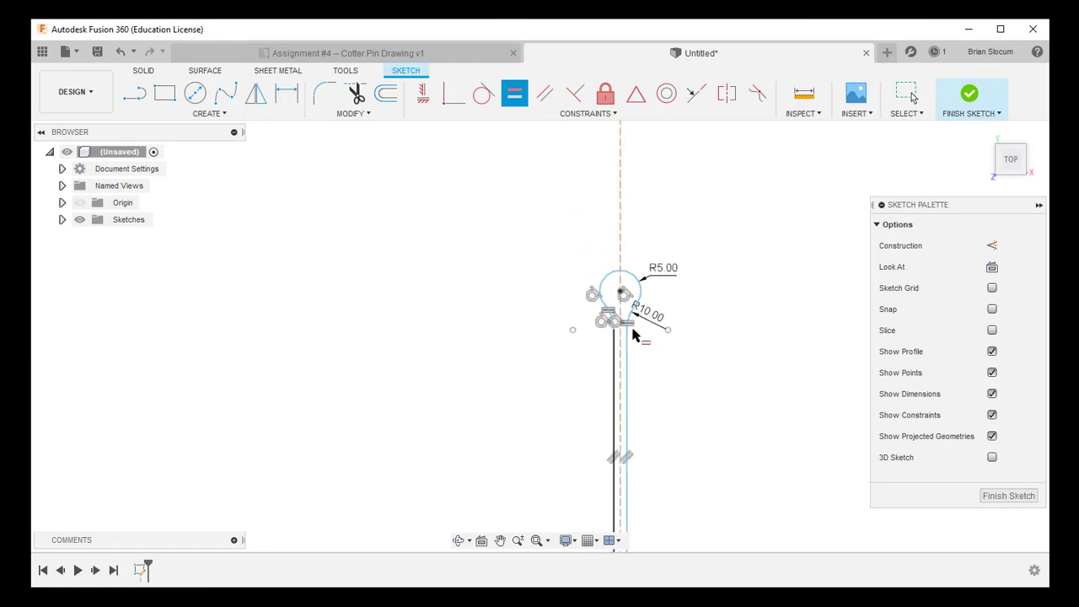
{"action": "mouse_move", "coordinate": [666, 439]}
{"action": "middle_mouse_down"}
{"action": "mouse_move", "coordinate": [641, 275]}
{"action": "mouse_move", "coordinate": [641, 294]}
{"action": "middle_mouse_up"}
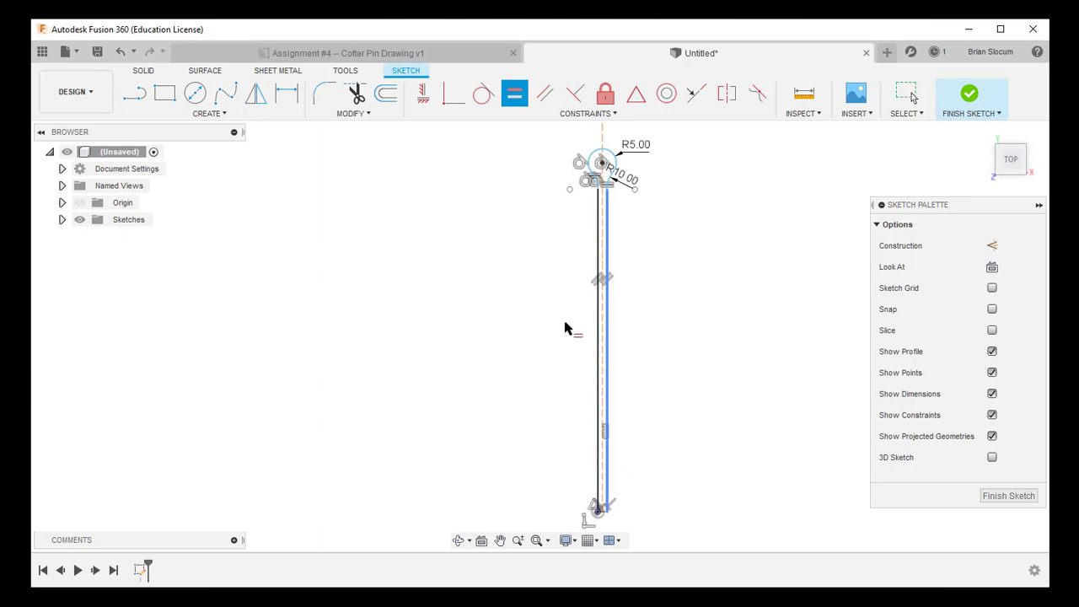
{"action": "left_click", "coordinate": [285, 95]}
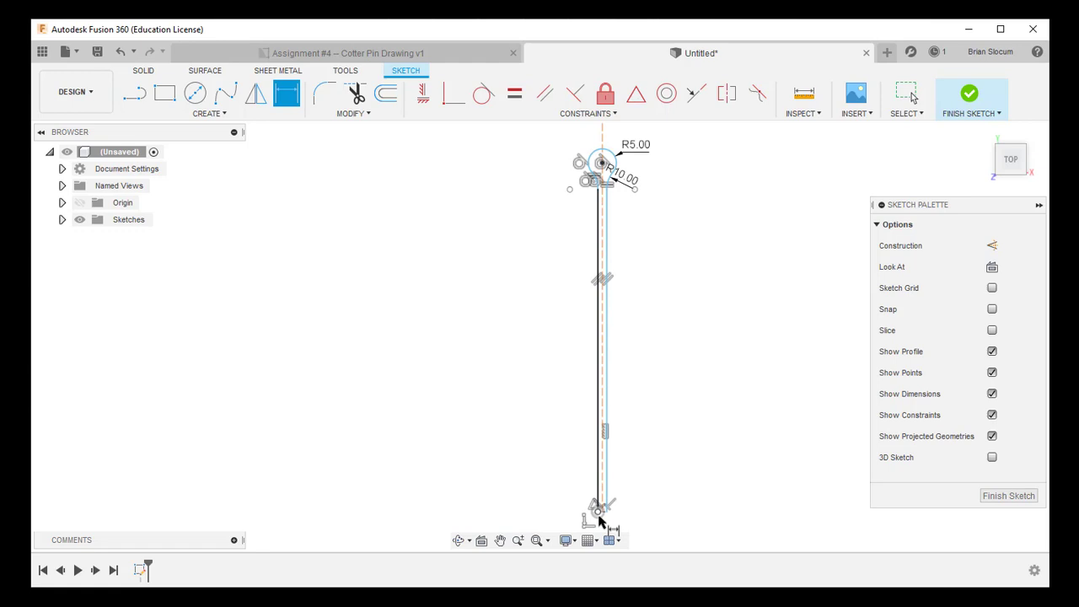
{"action": "left_click", "coordinate": [598, 511]}
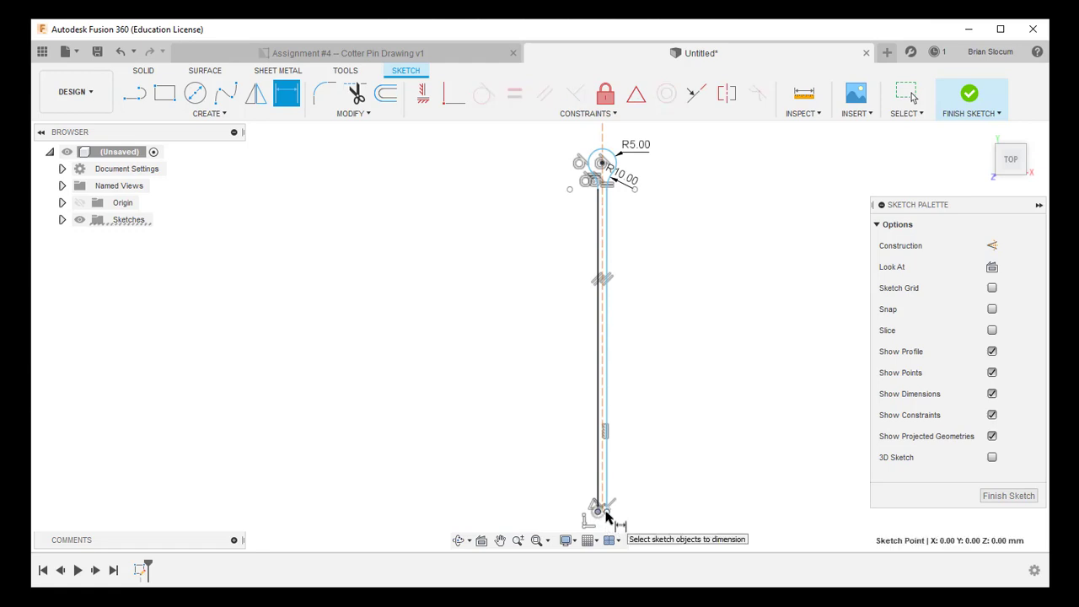
{"action": "left_click", "coordinate": [603, 516]}
{"action": "middle_click_drag", "start_coordinate": [602, 515], "coordinate": [593, 418]}
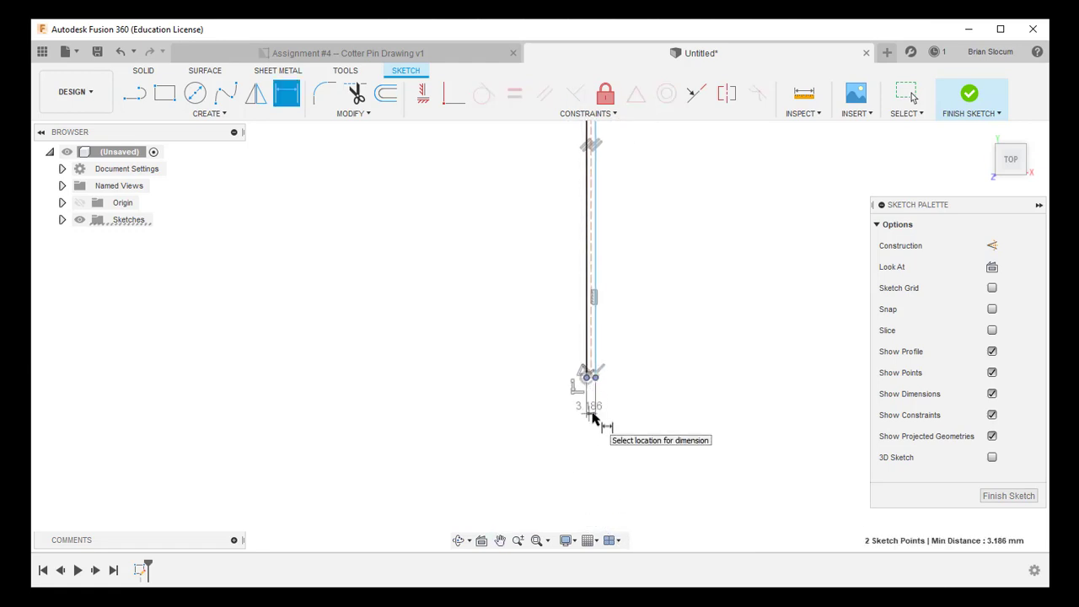
{"action": "left_click", "coordinate": [620, 419]}
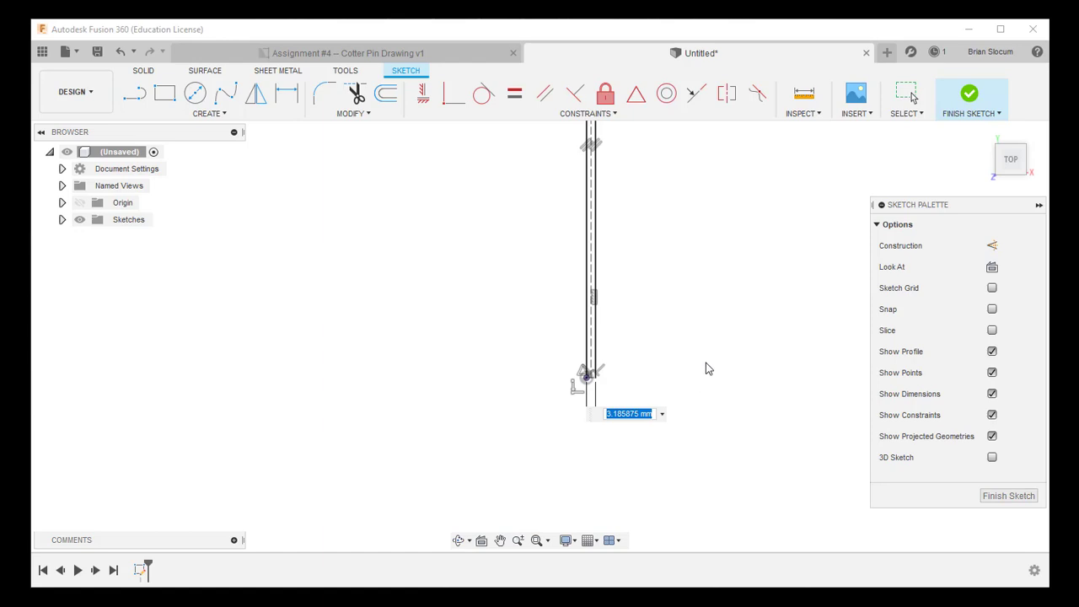
{"action": "type", "text": "2.5"}
{"action": "key", "text": "Return"}
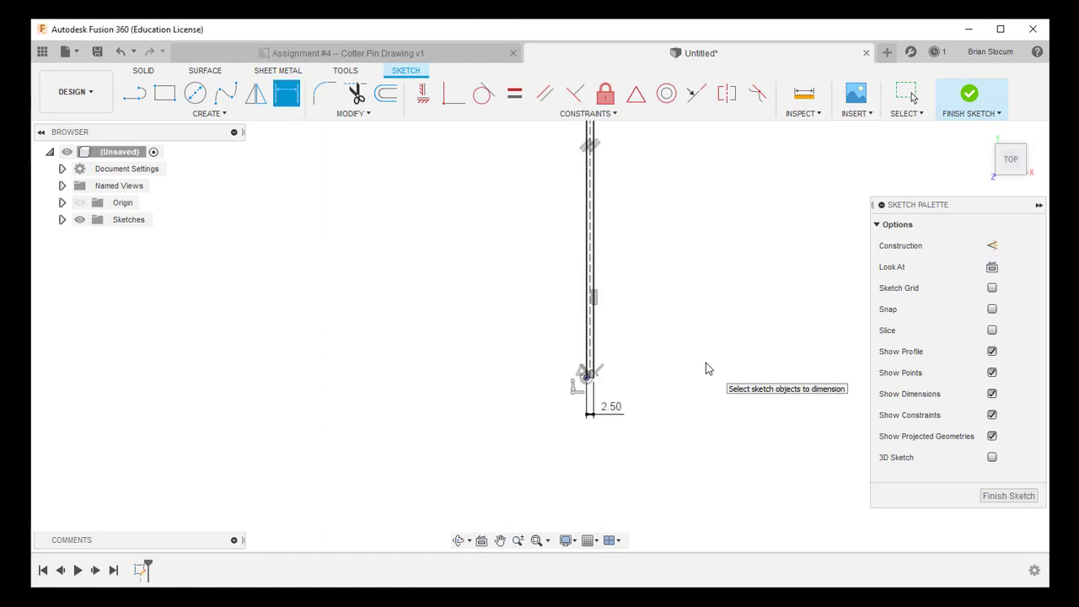
Check the length in the assignment drawing and dimension the vertical distance from the left leg's lower end to the loop centre as 100 mm
{"action": "left_click", "coordinate": [373, 53]}
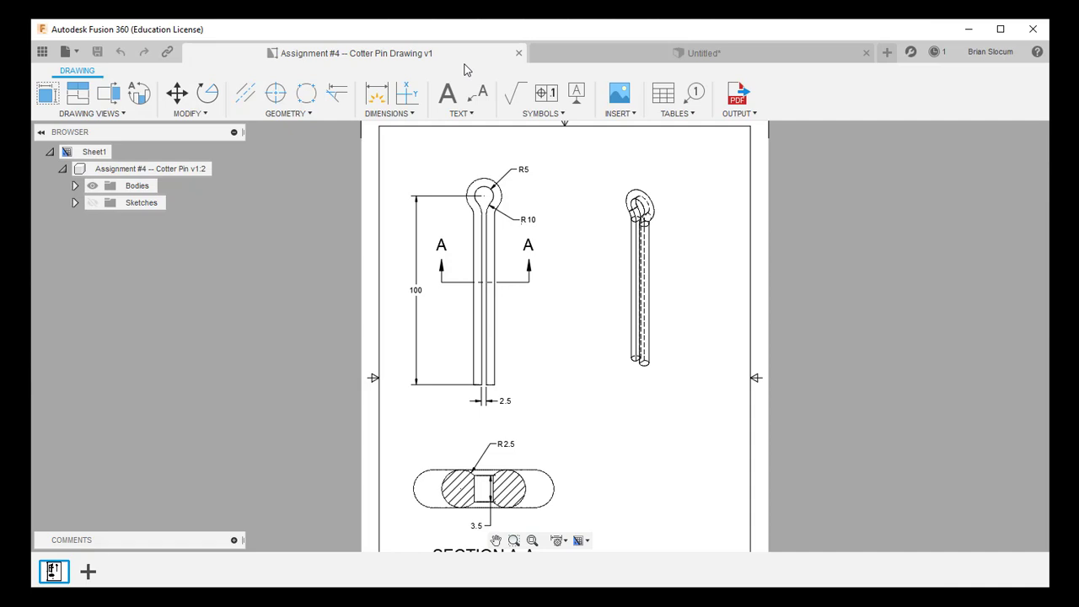
{"action": "left_click", "coordinate": [599, 53]}
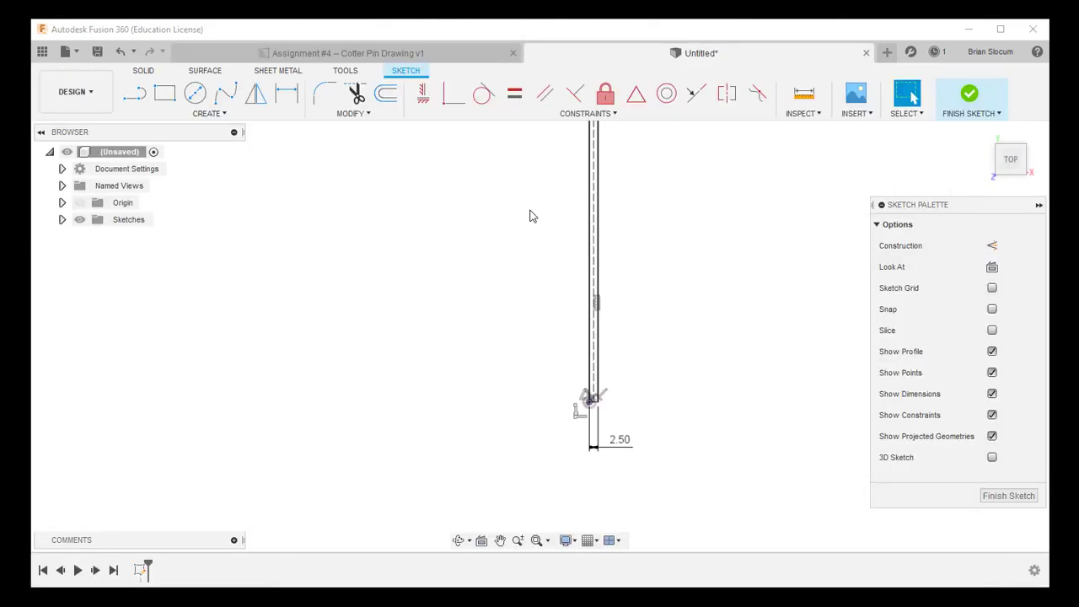
{"action": "left_click", "coordinate": [287, 93]}
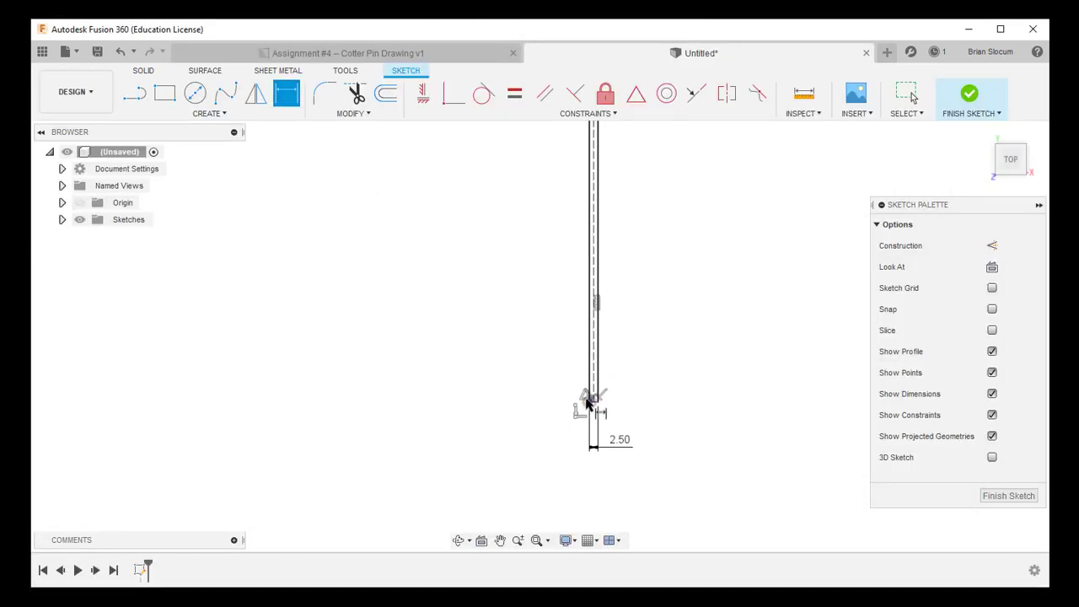
{"action": "scroll", "coordinate": [540, 302], "scroll_direction": "up", "scroll_amount": 4}
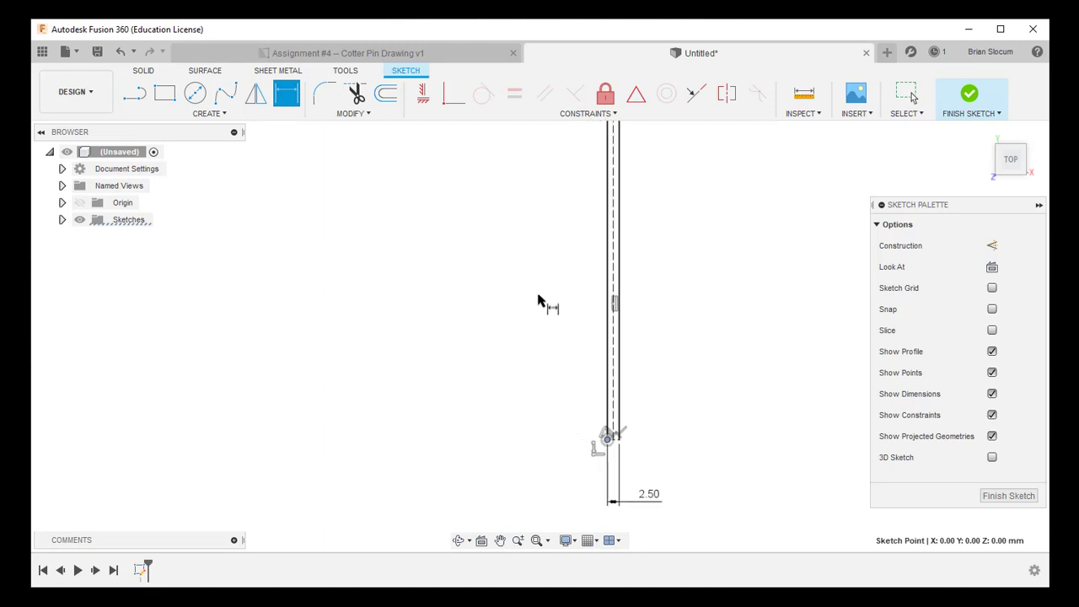
{"action": "scroll", "coordinate": [539, 302], "scroll_direction": "down", "scroll_amount": 3}
{"action": "scroll", "coordinate": [543, 364], "scroll_direction": "up", "scroll_amount": 3}
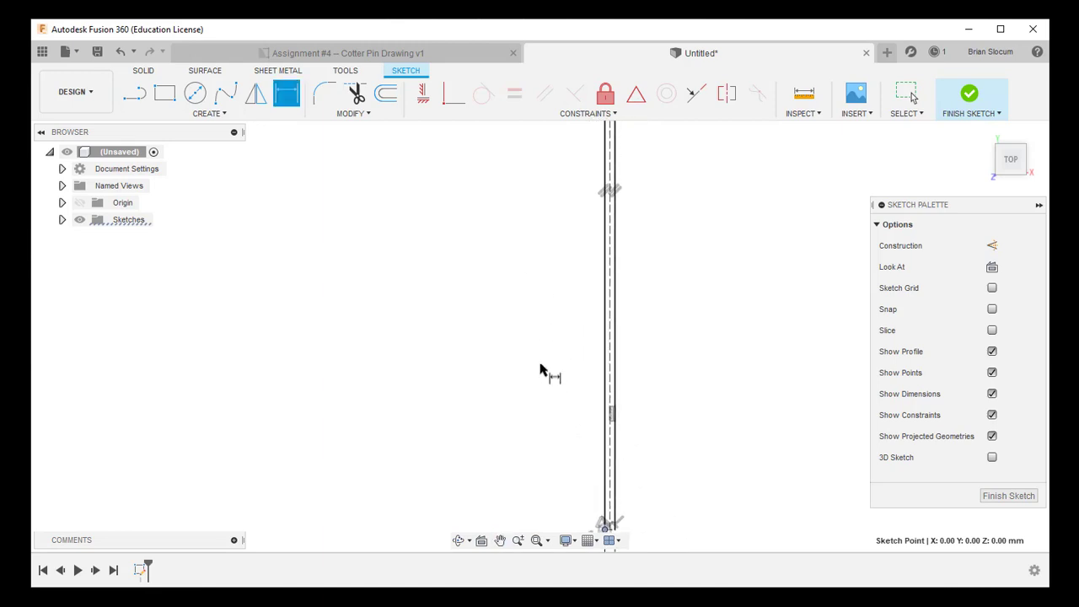
{"action": "scroll", "coordinate": [725, 228], "scroll_direction": "down", "scroll_amount": 3}
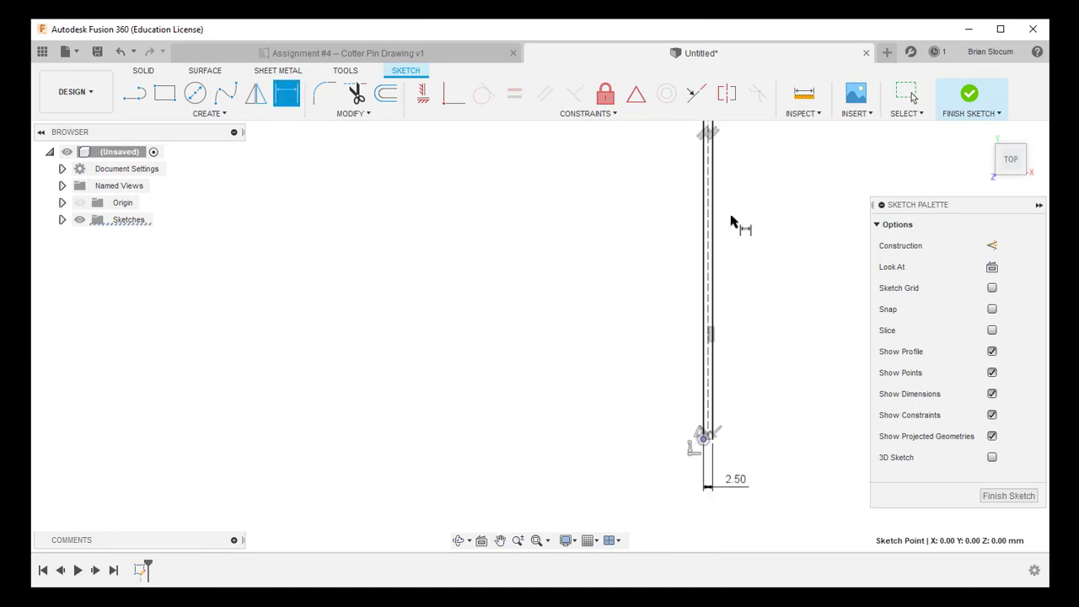
{"action": "middle_click_drag", "start_coordinate": [741, 201], "coordinate": [643, 332]}
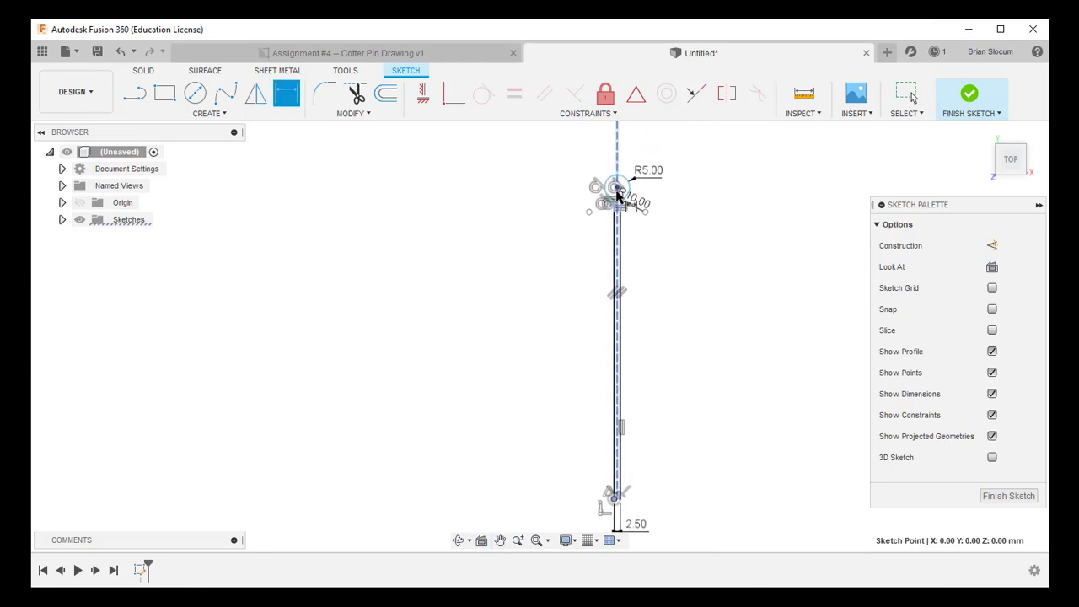
{"action": "left_click", "coordinate": [617, 189]}
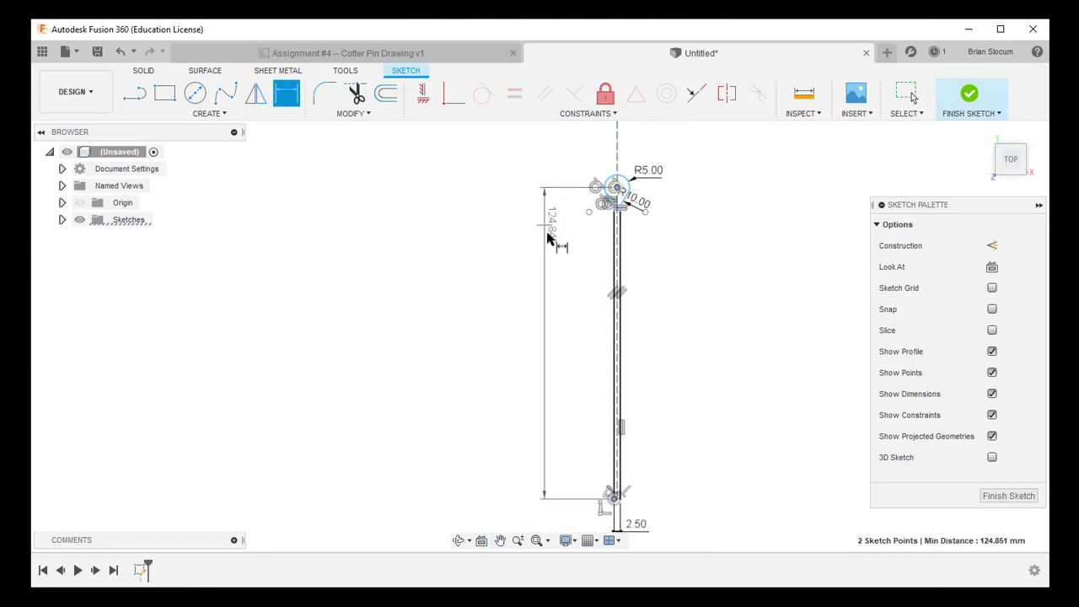
{"action": "left_click", "coordinate": [552, 341]}
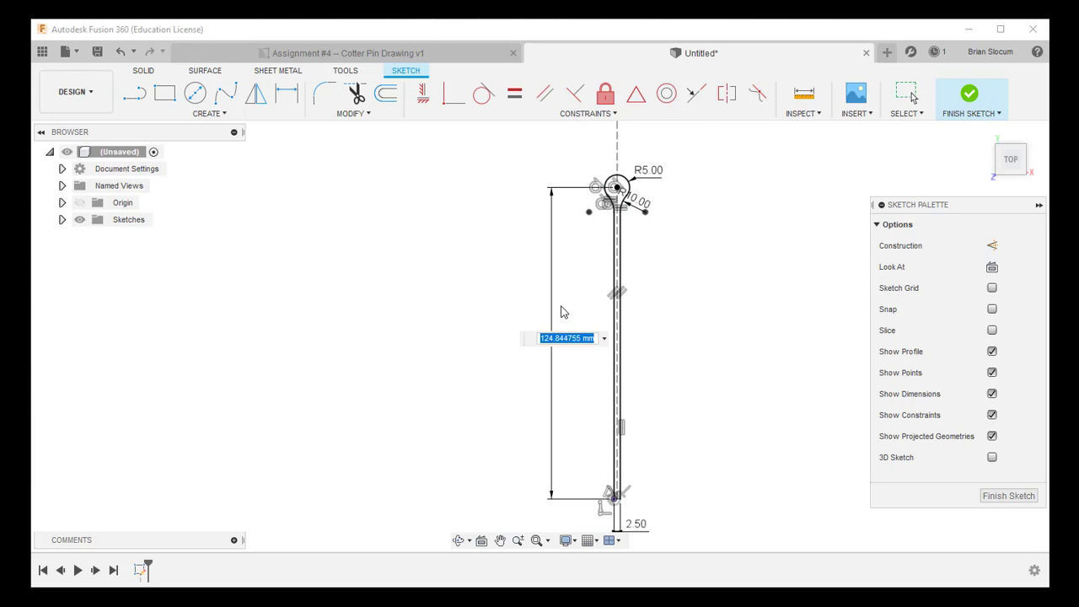
{"action": "type", "text": "100"}
{"action": "key", "text": "Return"}
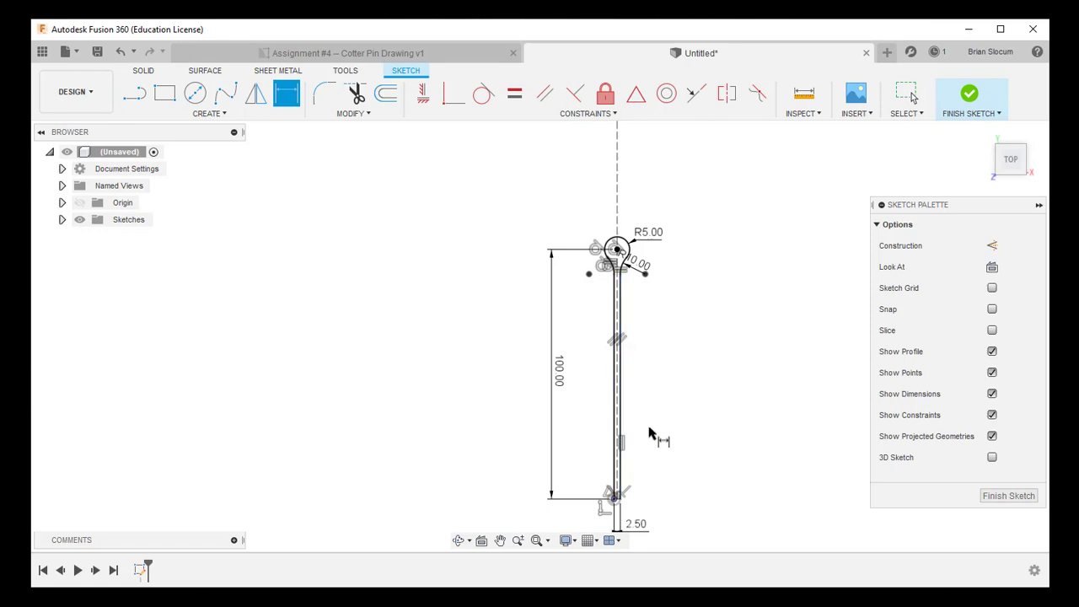
{"action": "scroll", "coordinate": [621, 493], "scroll_direction": "up", "scroll_amount": 5}
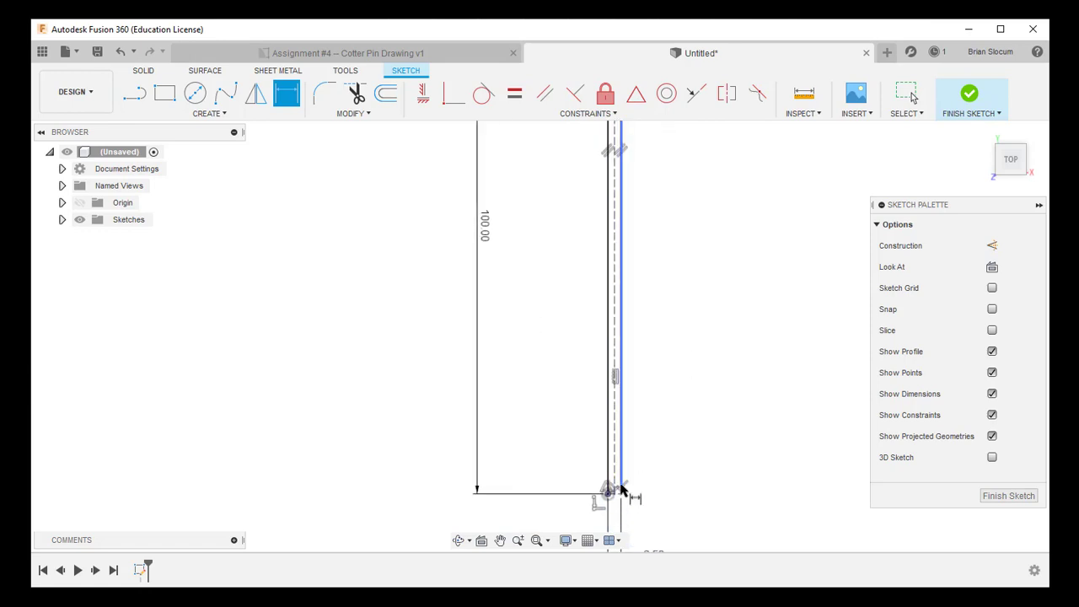
{"action": "scroll", "coordinate": [621, 491], "scroll_direction": "up", "scroll_amount": 2}
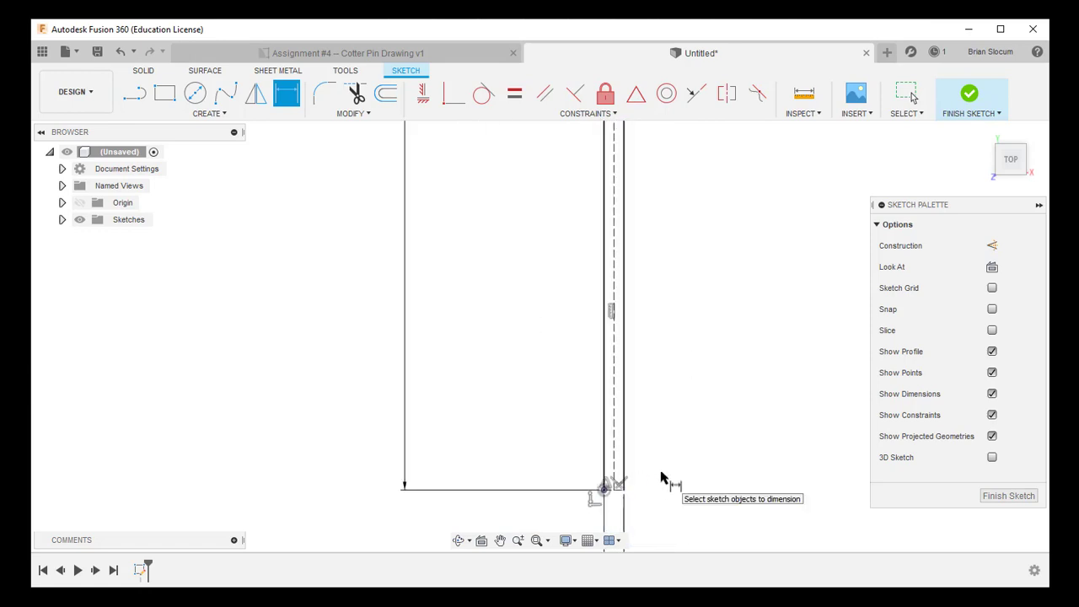
Look over the fully dimensioned pin outline from the leg ends to the loop and finish the sketch
{"action": "scroll", "coordinate": [710, 314], "scroll_direction": "down", "scroll_amount": 3}
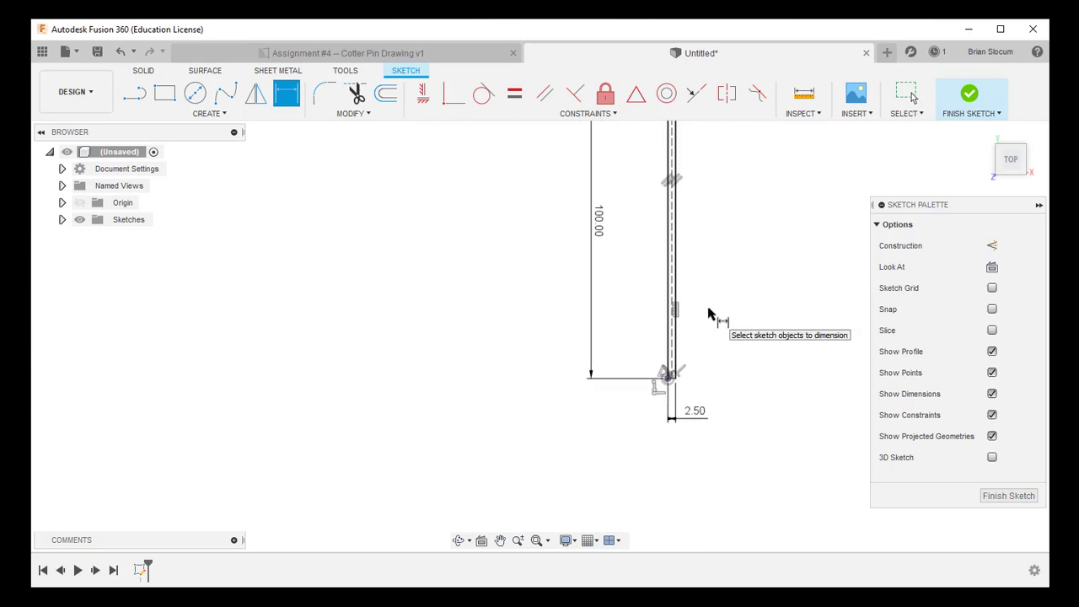
{"action": "scroll", "coordinate": [712, 312], "scroll_direction": "down", "scroll_amount": 2}
{"action": "scroll", "coordinate": [717, 149], "scroll_direction": "up", "scroll_amount": 3}
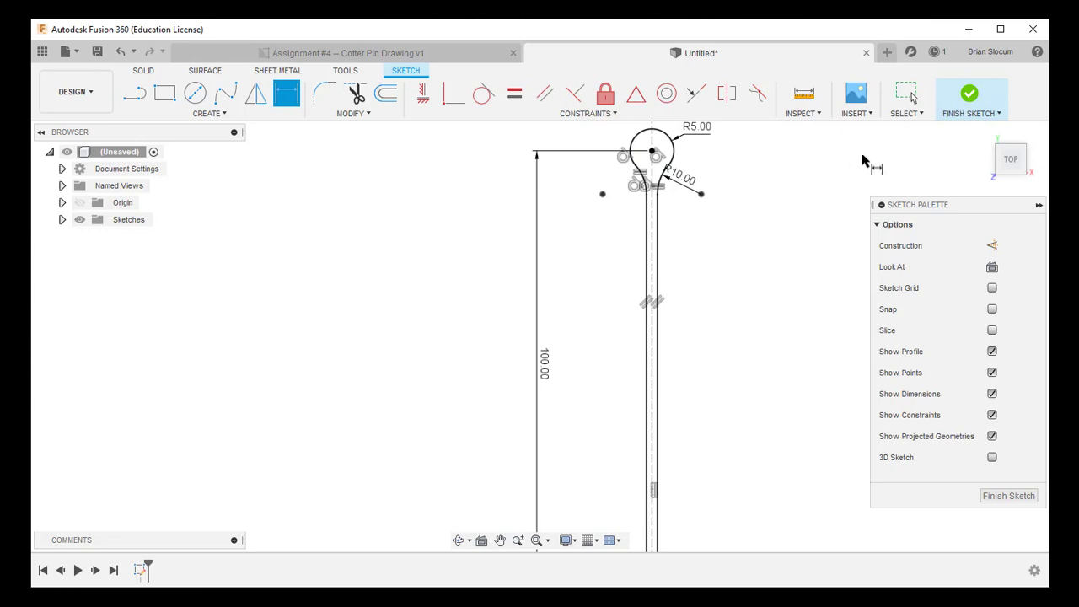
{"action": "left_click", "coordinate": [961, 98]}
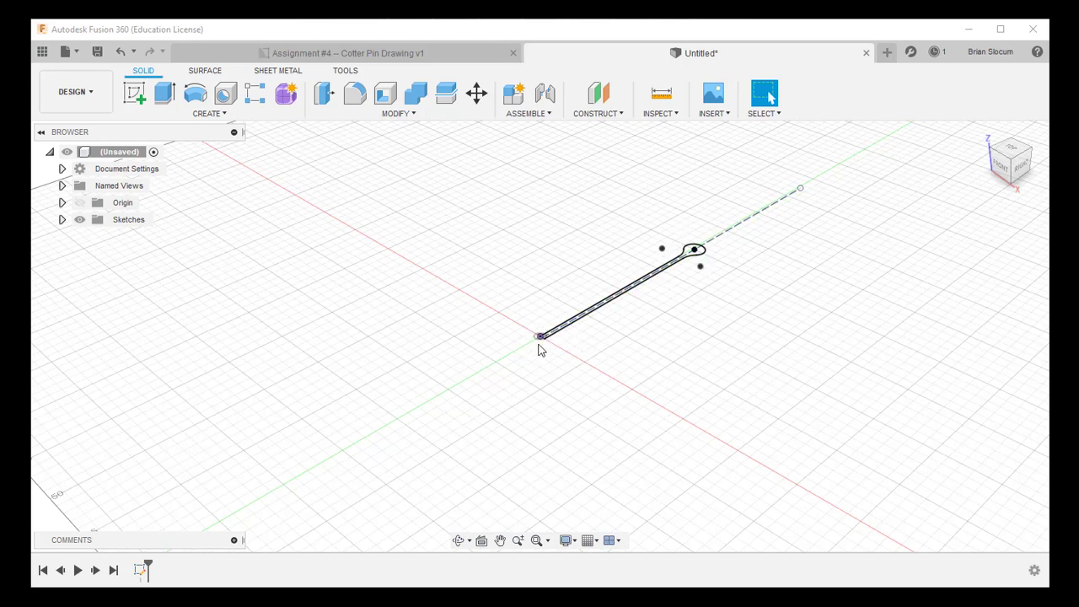
Start a new sketch on the vertical front origin plane at the lower ends of the legs
{"action": "scroll", "coordinate": [540, 350], "scroll_direction": "up", "scroll_amount": 5}
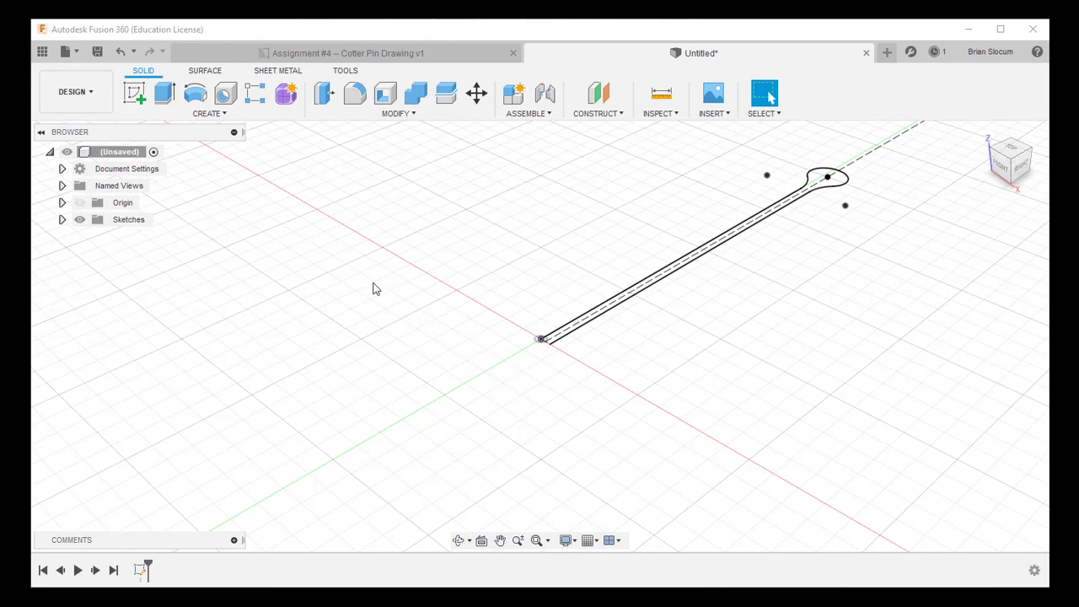
{"action": "left_click", "coordinate": [135, 95]}
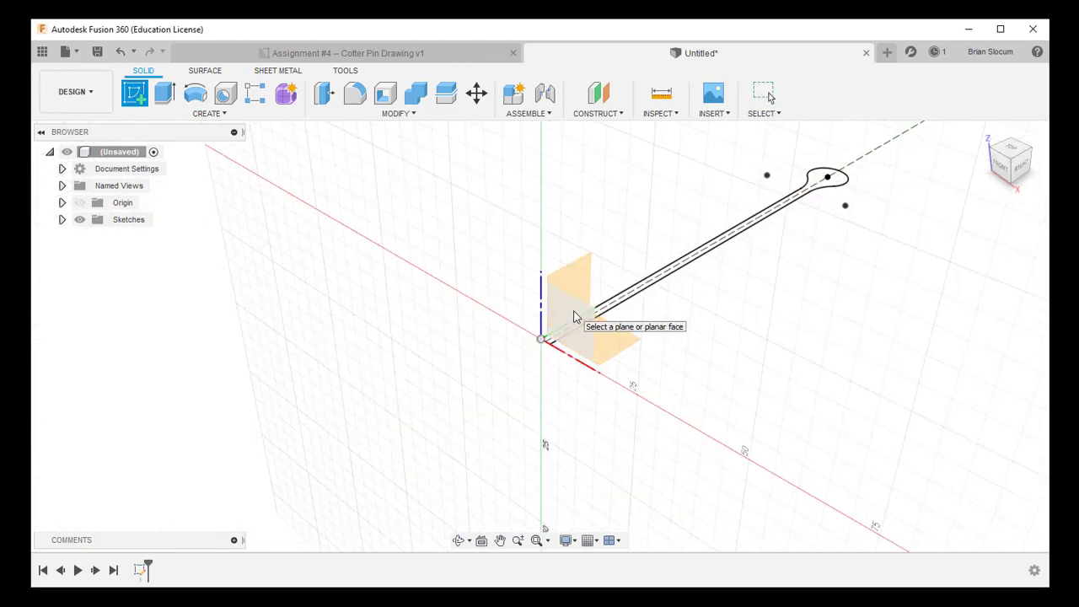
{"action": "left_click", "coordinate": [573, 316]}
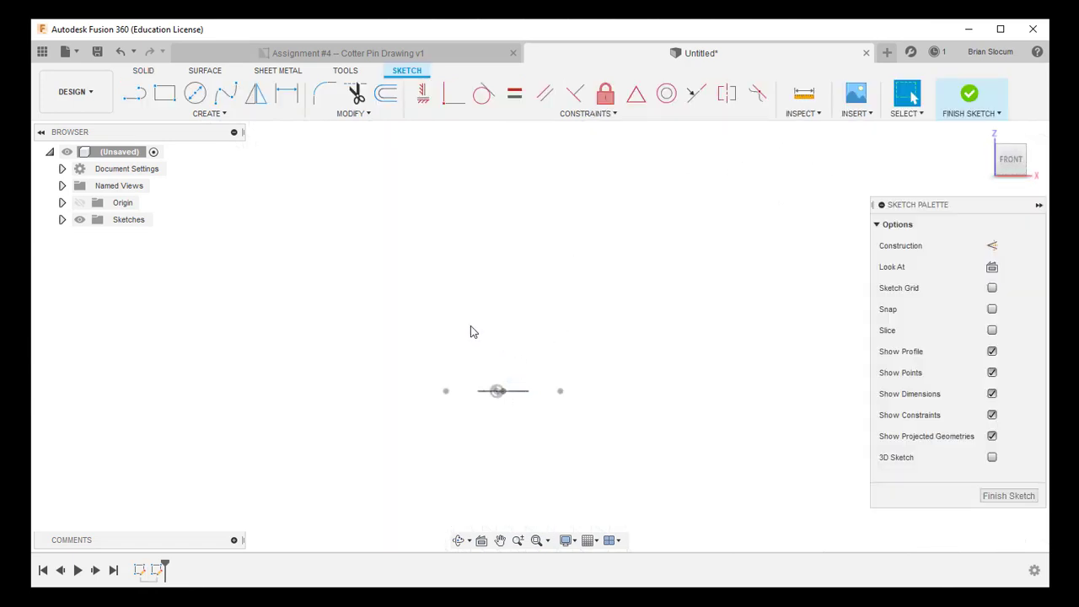
Draw a vertical line about 2.2 mm long just left of the left leg's lower endpoint
{"action": "middle_click_drag", "start_coordinate": [431, 311], "coordinate": [434, 317], "text": "shift"}
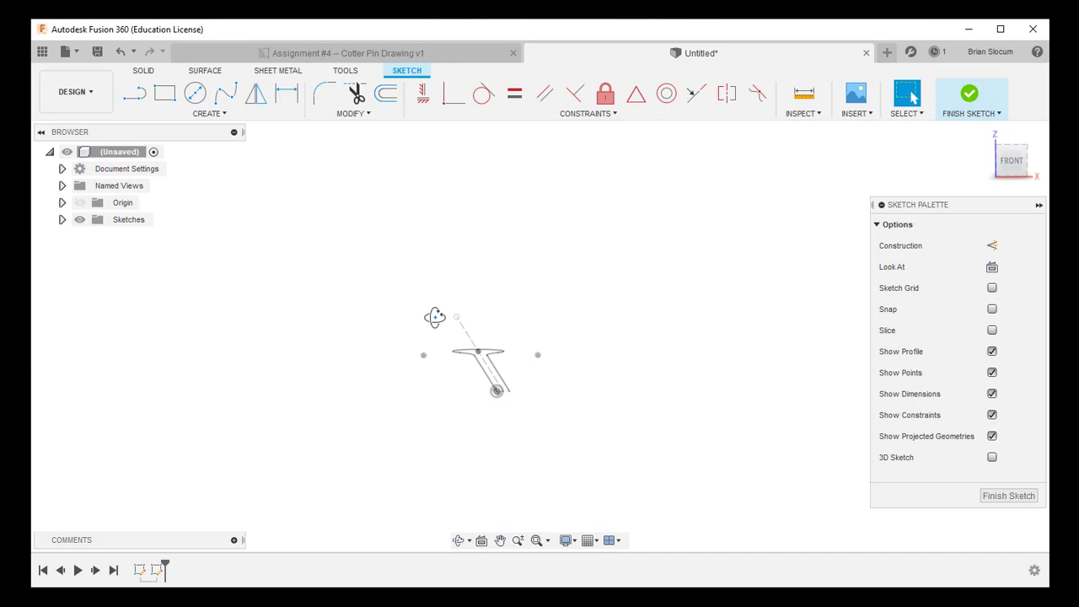
{"action": "scroll", "coordinate": [469, 406], "scroll_direction": "up", "scroll_amount": 5}
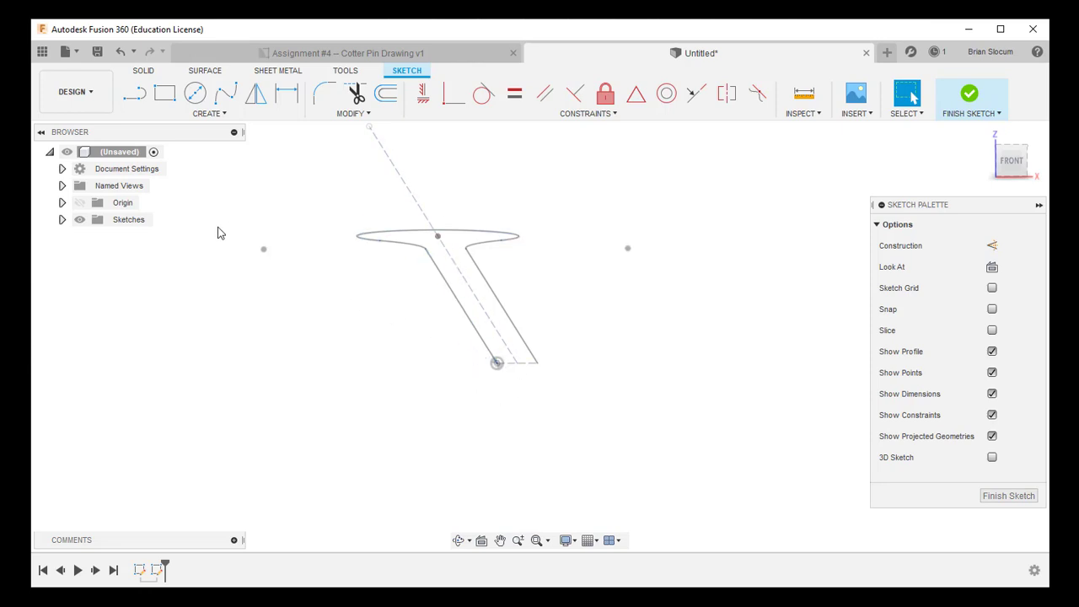
{"action": "left_click", "coordinate": [137, 95]}
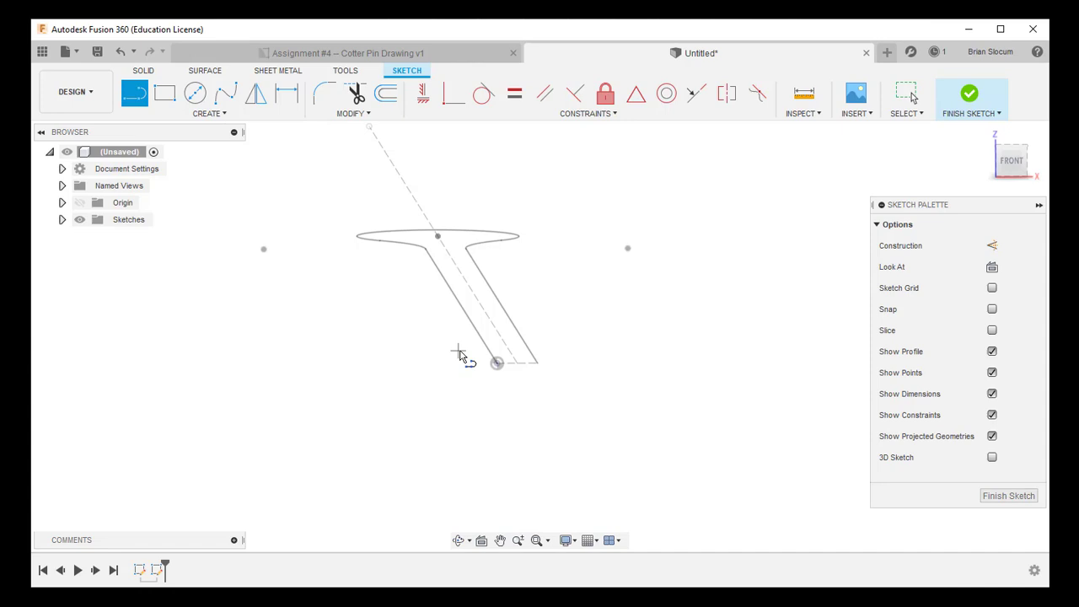
{"action": "left_click", "coordinate": [470, 354]}
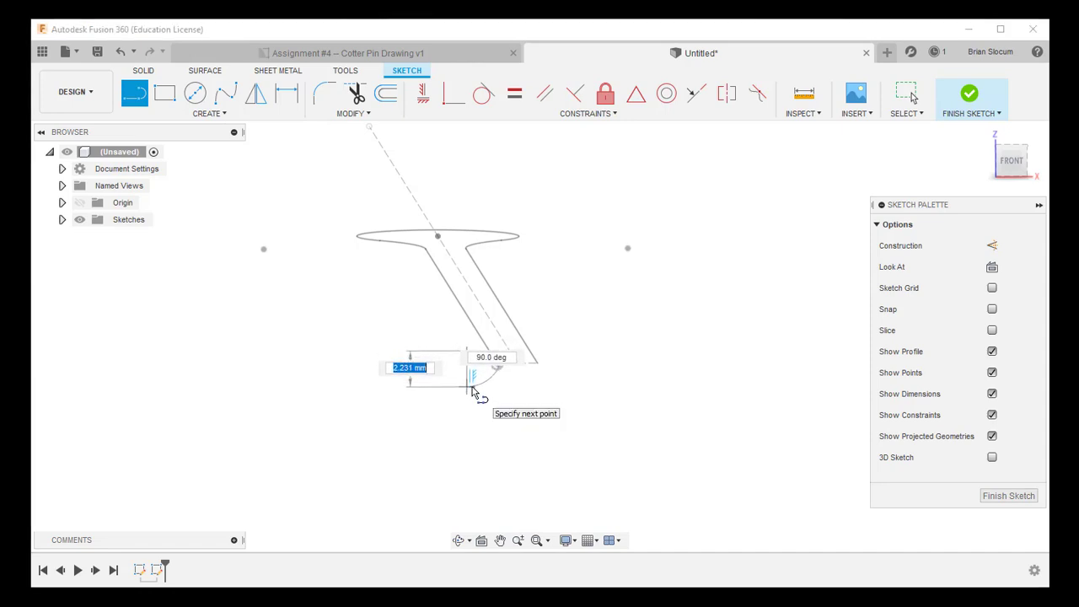
{"action": "left_click", "coordinate": [467, 387]}
{"action": "key", "text": "Escape"}
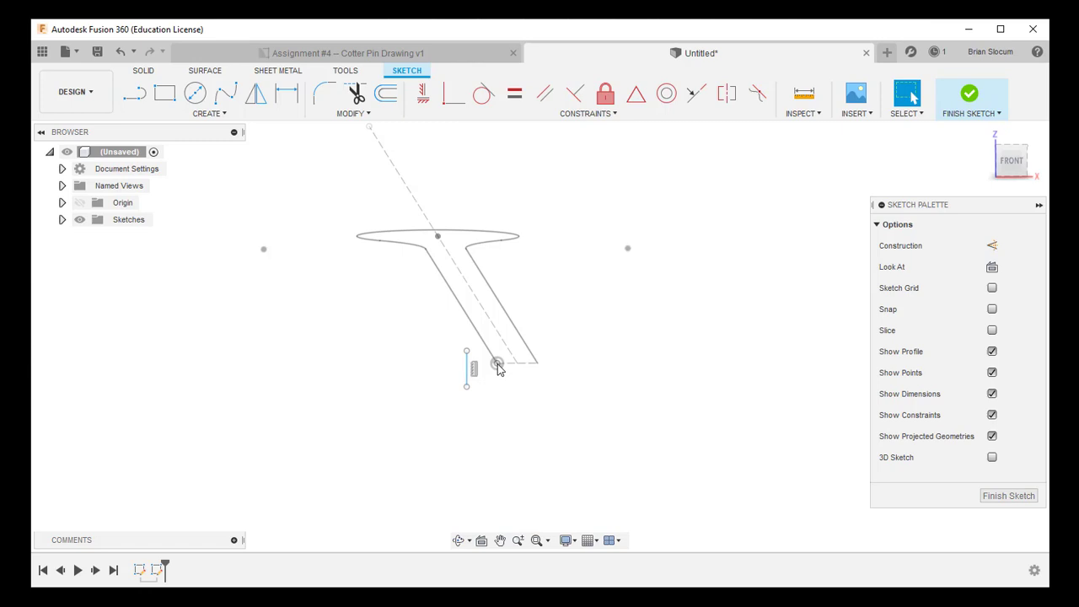
Apply a midpoint constraint that centres the vertical line on the left leg's lower endpoint
{"action": "left_click", "coordinate": [469, 368]}
{"action": "left_click", "coordinate": [638, 100]}
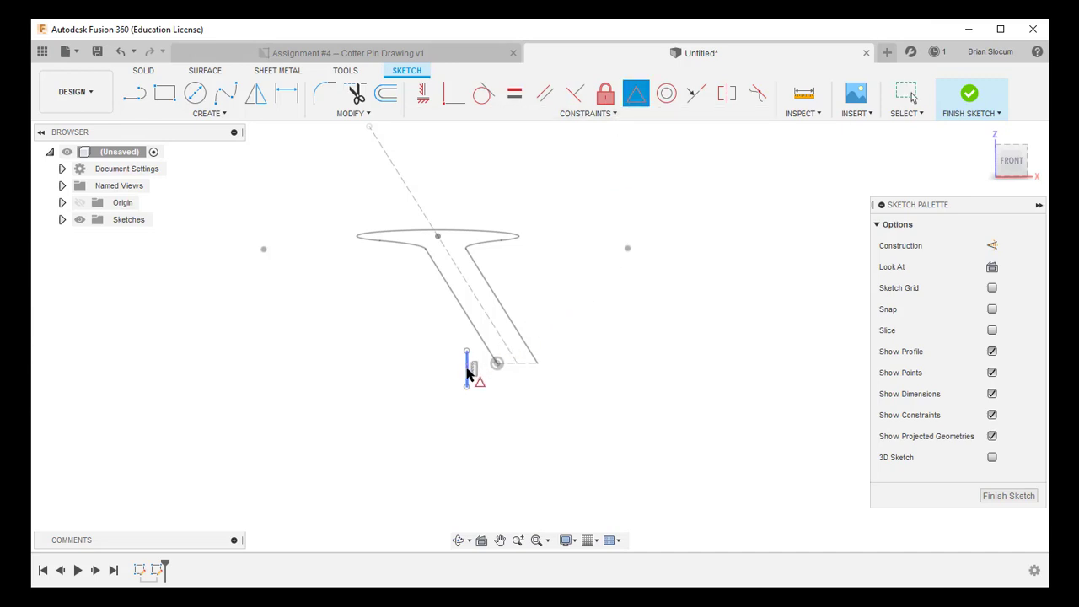
{"action": "left_click", "coordinate": [467, 371]}
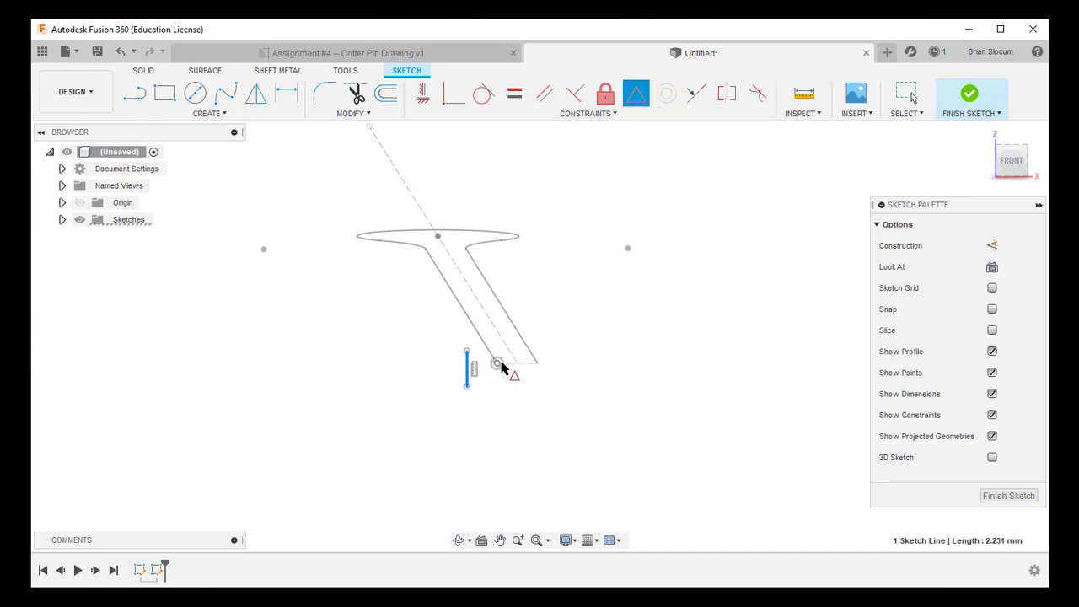
{"action": "left_click", "coordinate": [498, 364]}
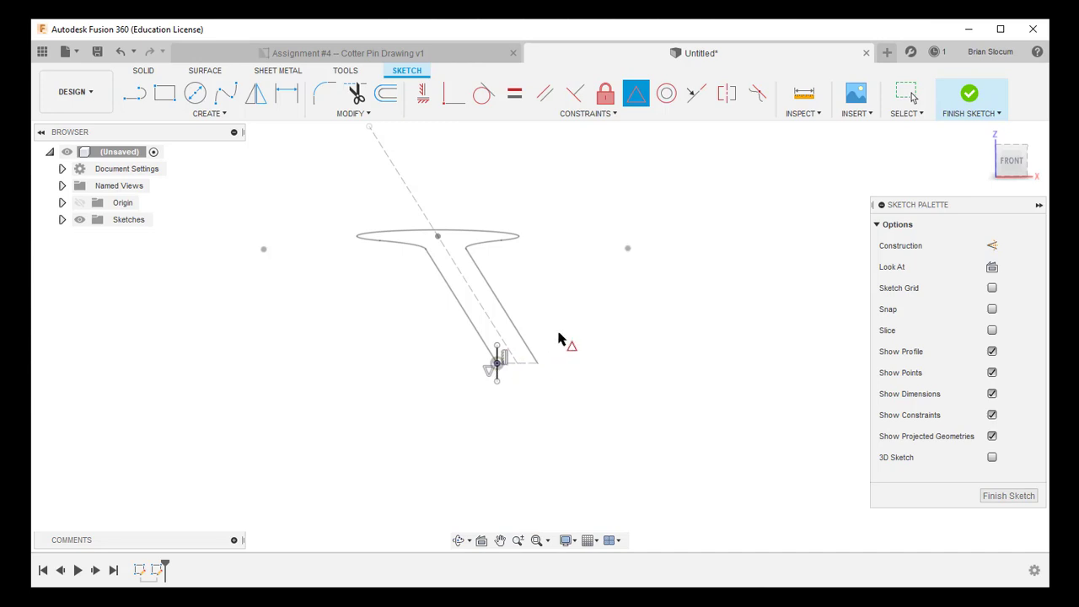
{"action": "left_click", "coordinate": [499, 363]}
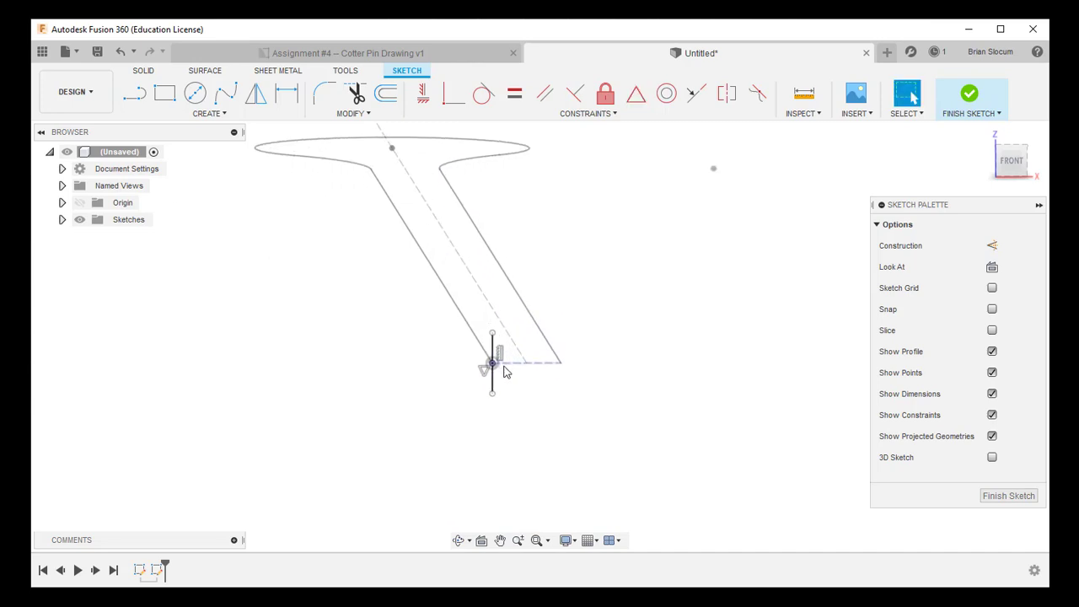
Draw a 3-point circle through both ends of the vertical line, bulging to its left with a radius of about 1.4 mm
{"action": "scroll", "coordinate": [506, 372], "scroll_direction": "up", "scroll_amount": 2}
{"action": "scroll", "coordinate": [506, 372], "scroll_direction": "up", "scroll_amount": 1}
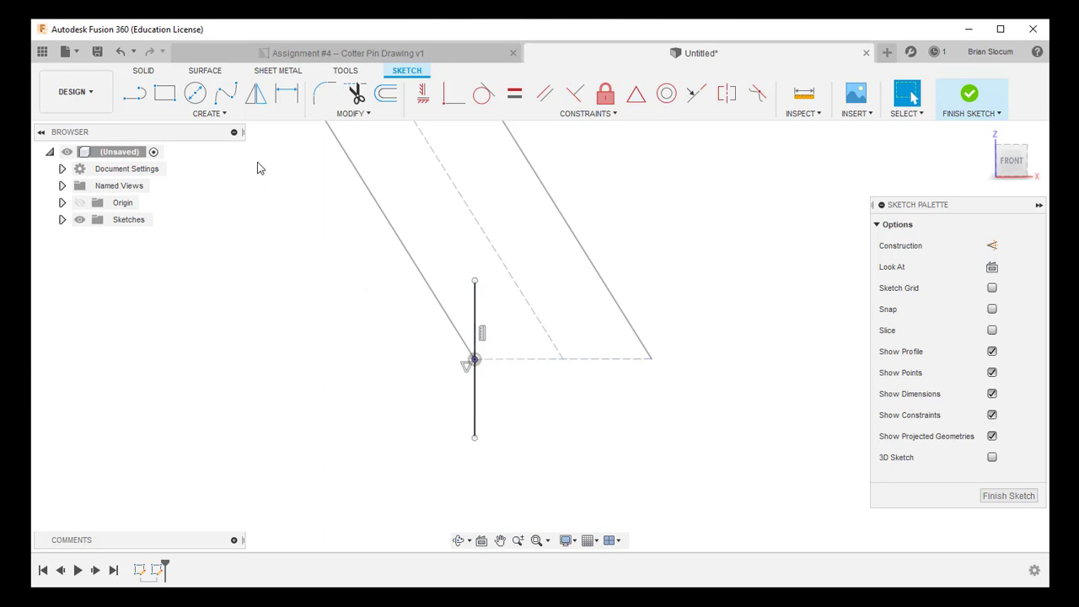
{"action": "left_click", "coordinate": [209, 115]}
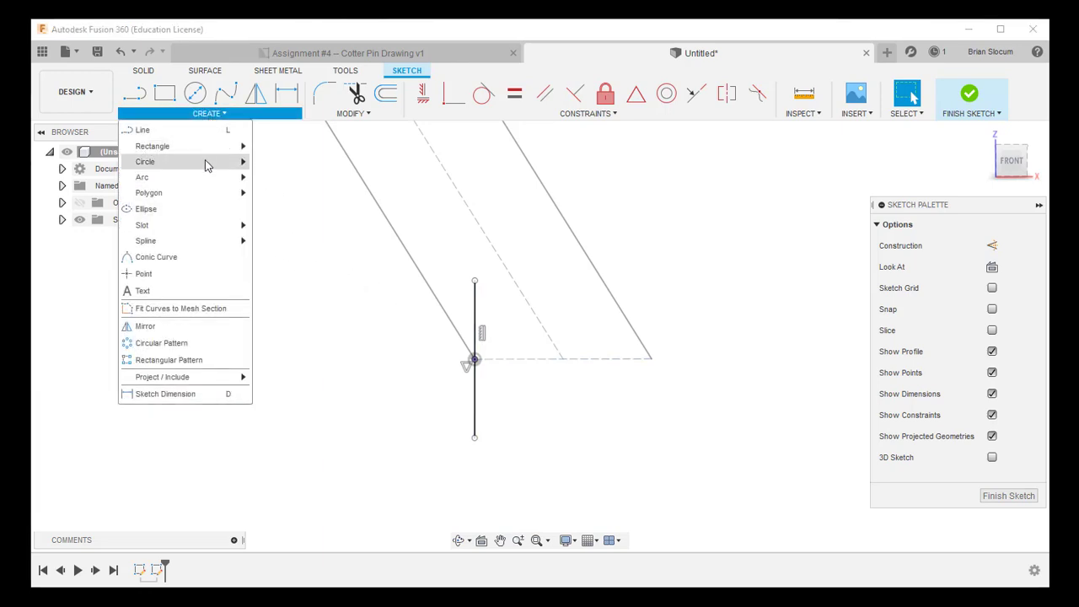
{"action": "mouse_move", "coordinate": [205, 162]}
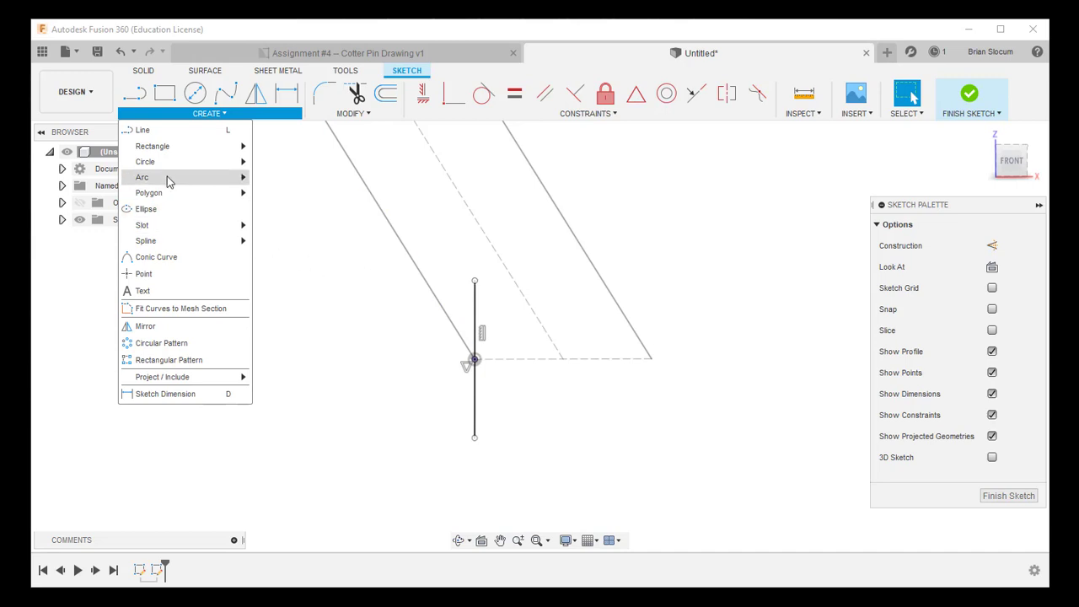
{"action": "mouse_move", "coordinate": [167, 171]}
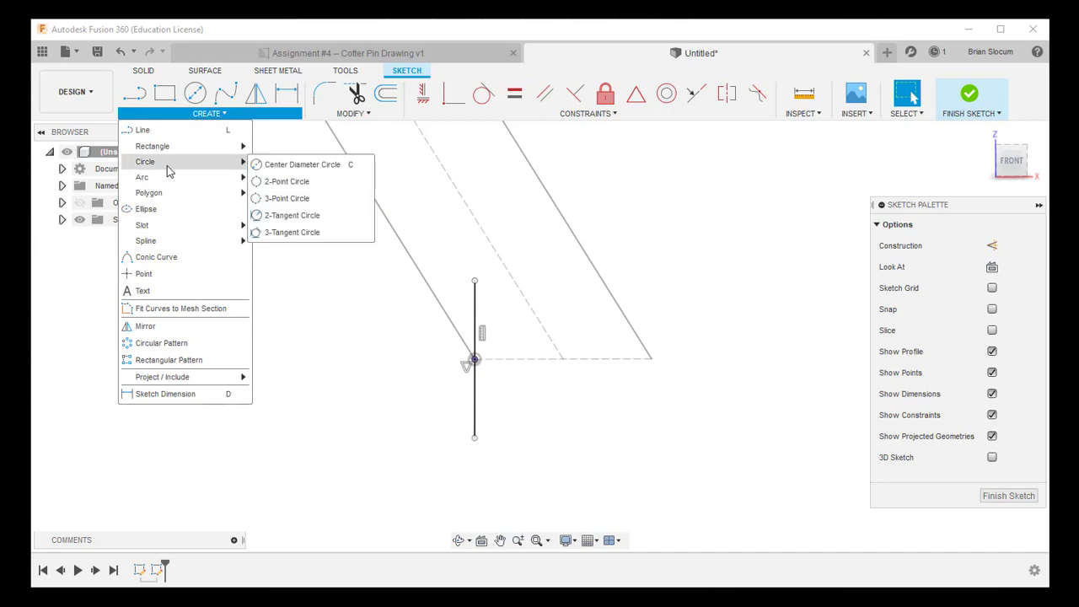
{"action": "left_click", "coordinate": [278, 199]}
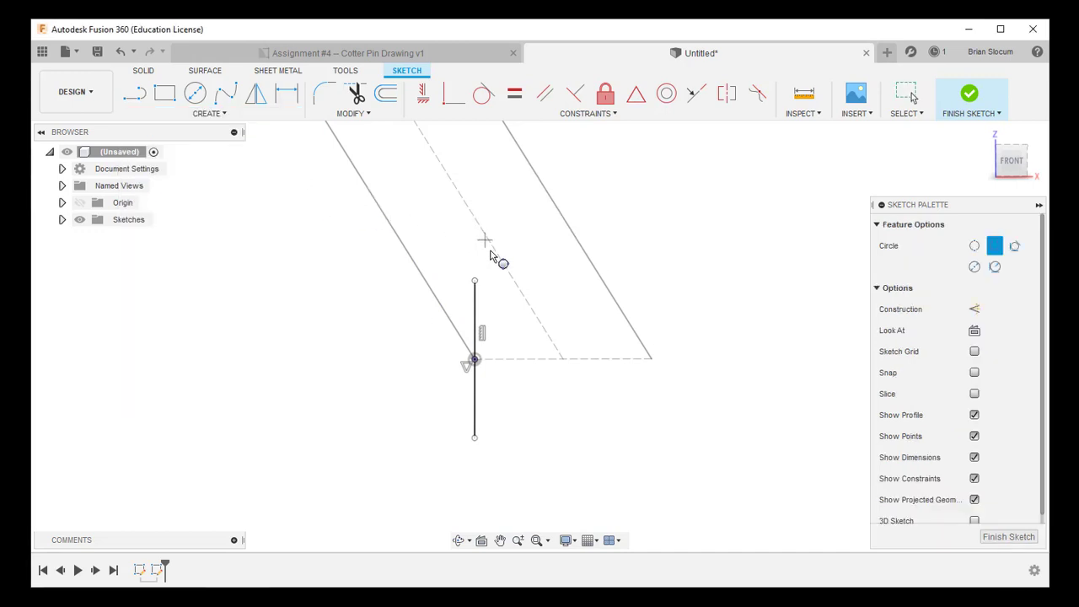
{"action": "left_click", "coordinate": [475, 281]}
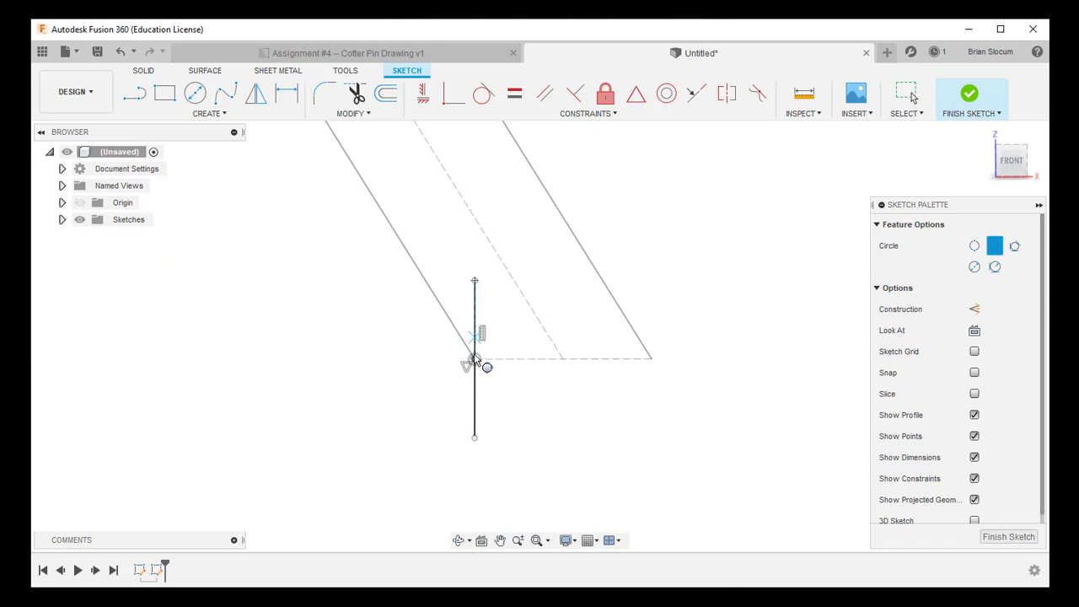
{"action": "left_click", "coordinate": [474, 437]}
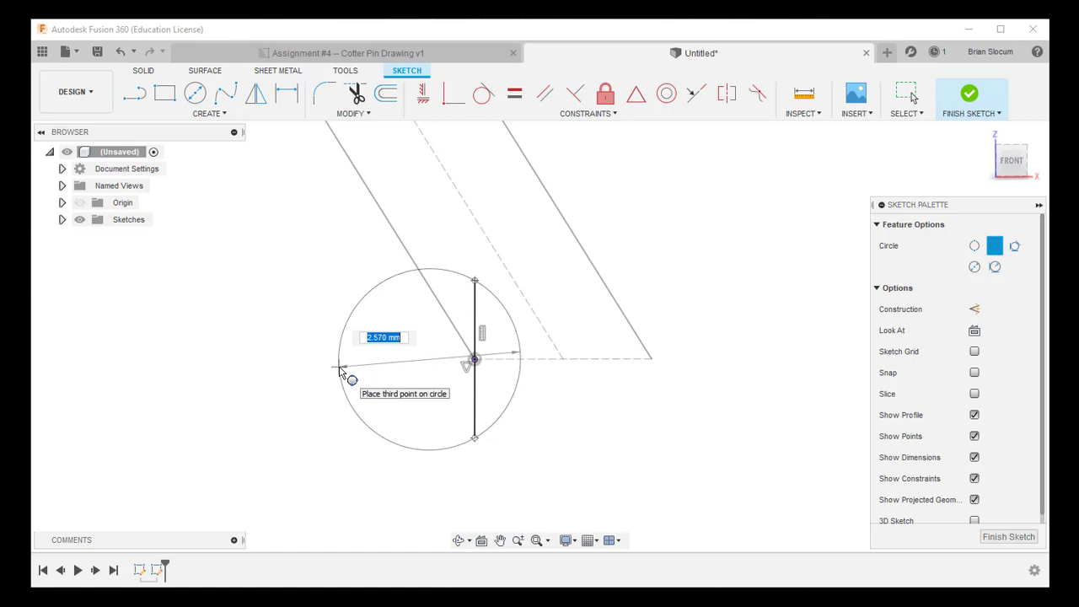
{"action": "left_click", "coordinate": [329, 371]}
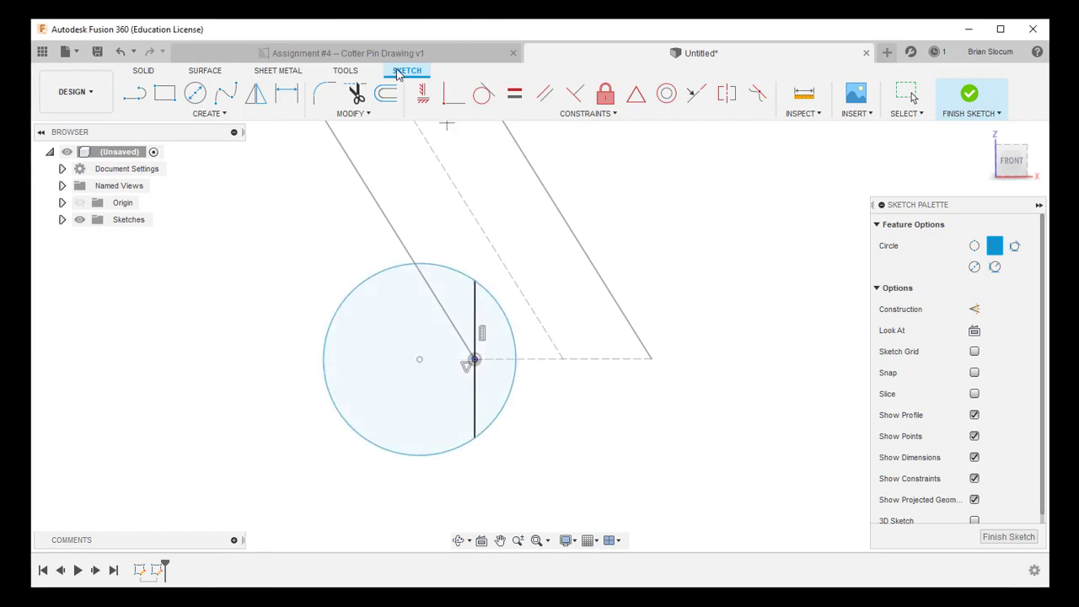
Check the section view in the assignment drawing and trim away the part of the circle right of the vertical line
{"action": "left_click", "coordinate": [313, 54]}
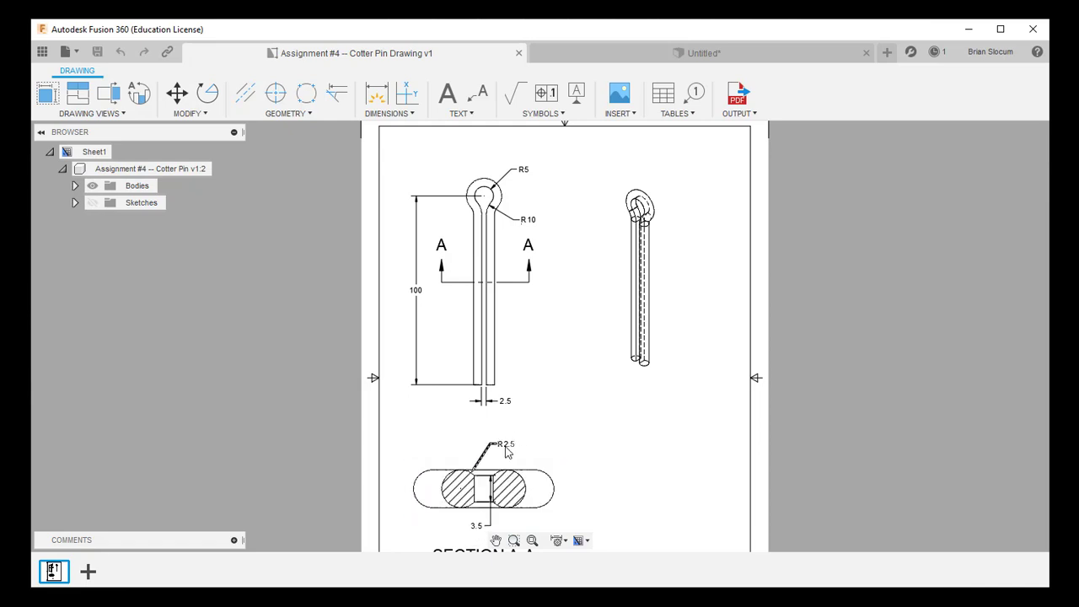
{"action": "left_click", "coordinate": [581, 56]}
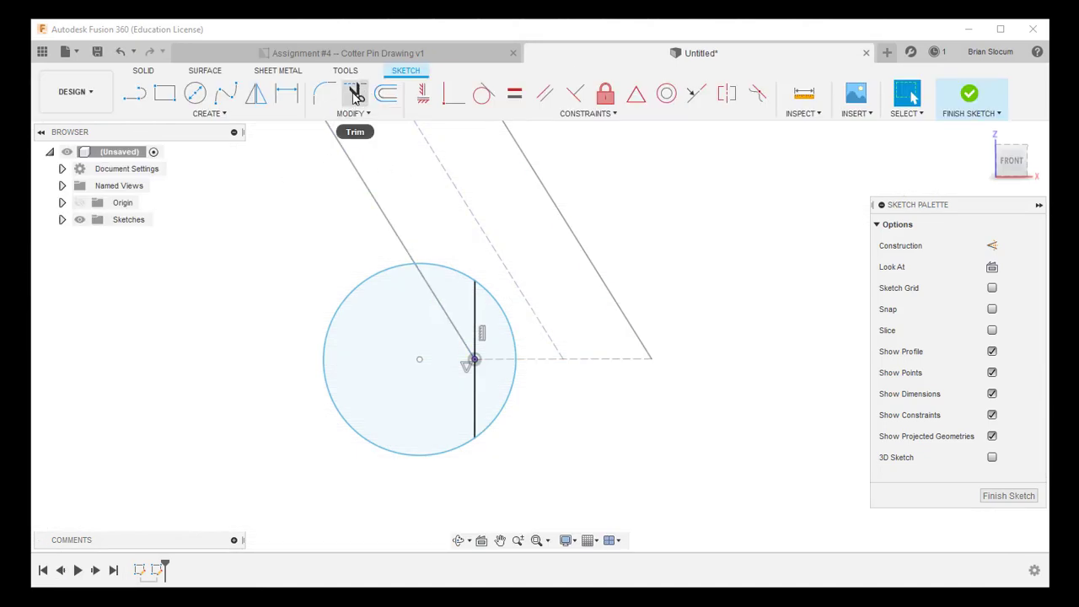
{"action": "left_click", "coordinate": [356, 94]}
{"action": "left_click", "coordinate": [482, 284]}
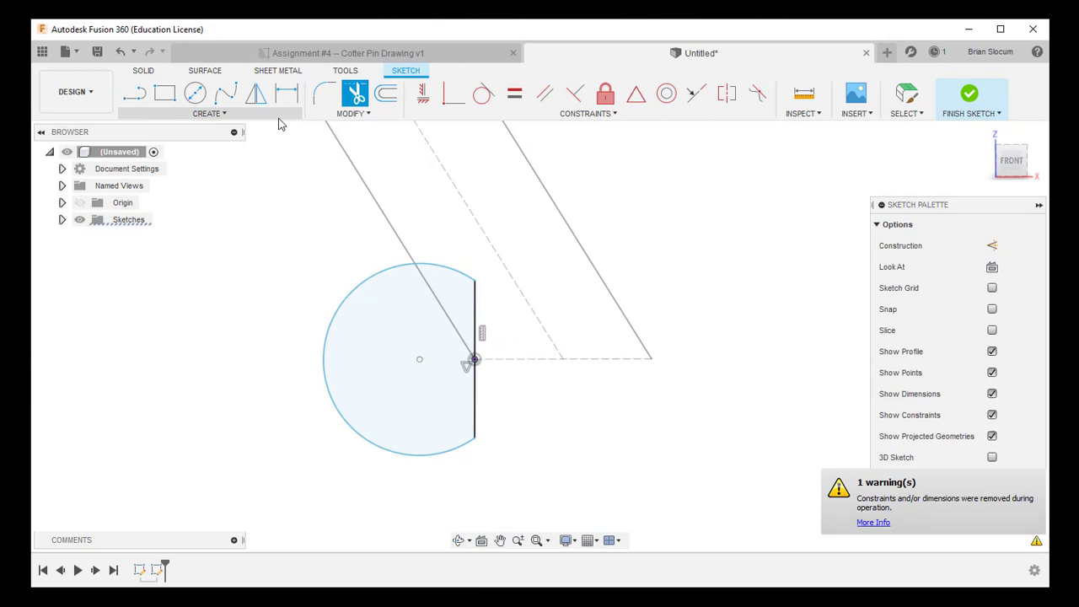
Dimension the remaining arc's radius as 2.5 mm
{"action": "left_click", "coordinate": [287, 92]}
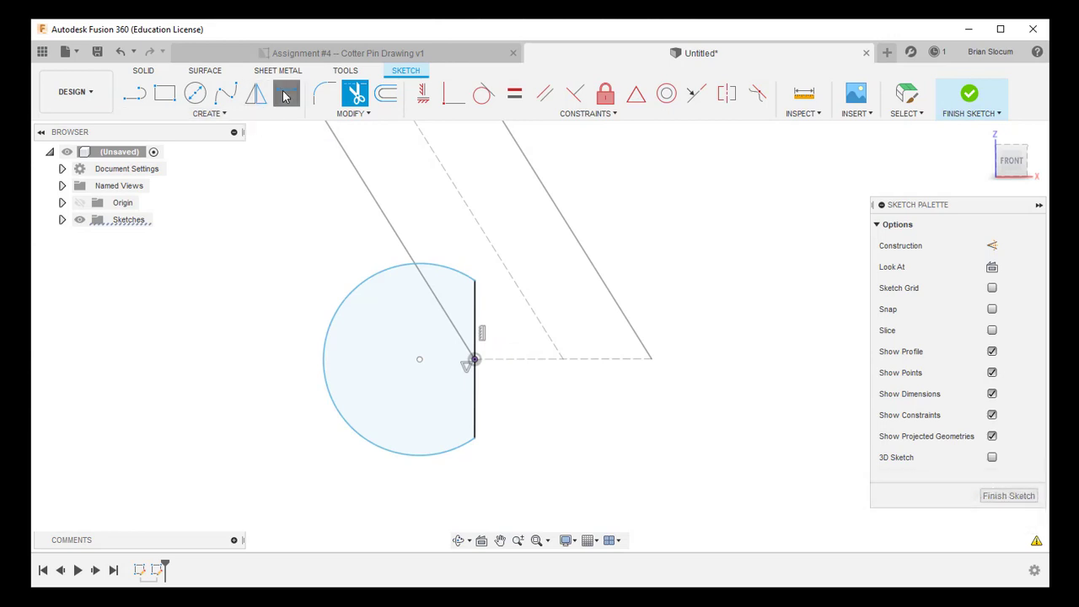
{"action": "left_click", "coordinate": [354, 296]}
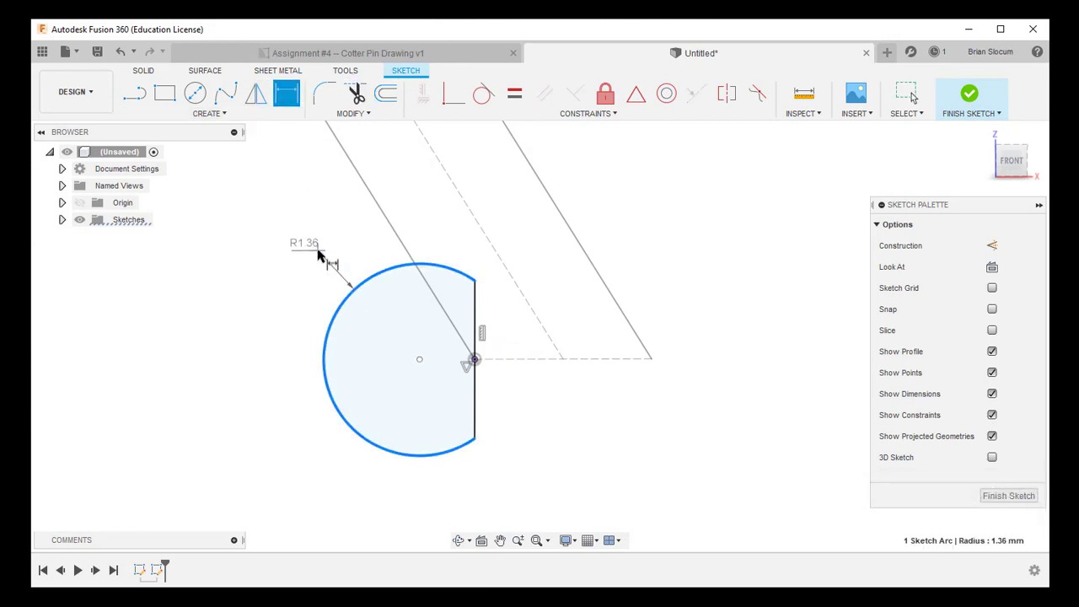
{"action": "left_click", "coordinate": [319, 246]}
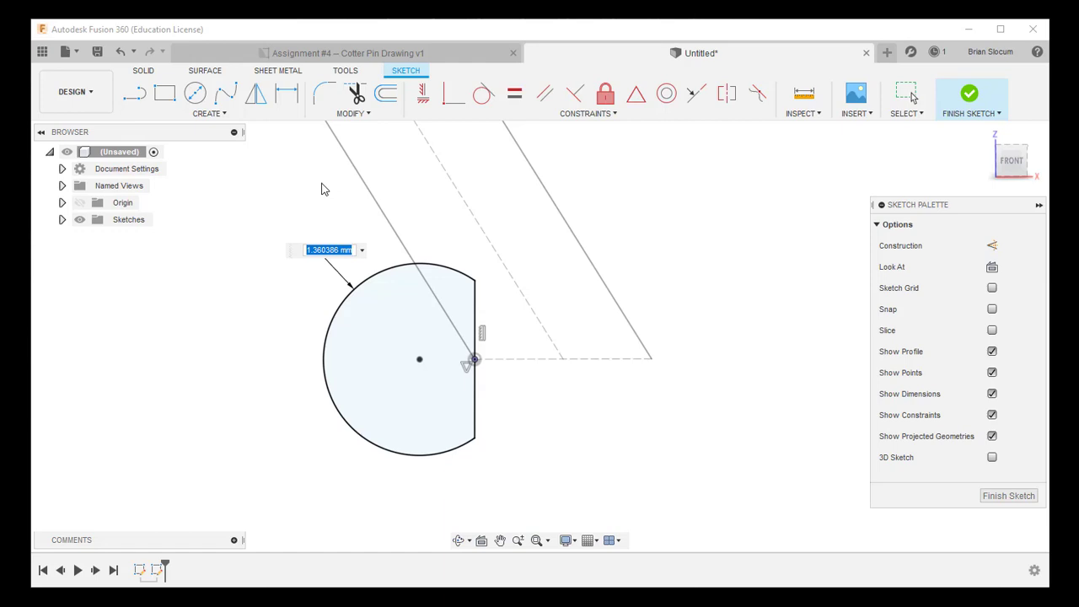
{"action": "type", "text": "2.5"}
{"action": "key", "text": "Return"}
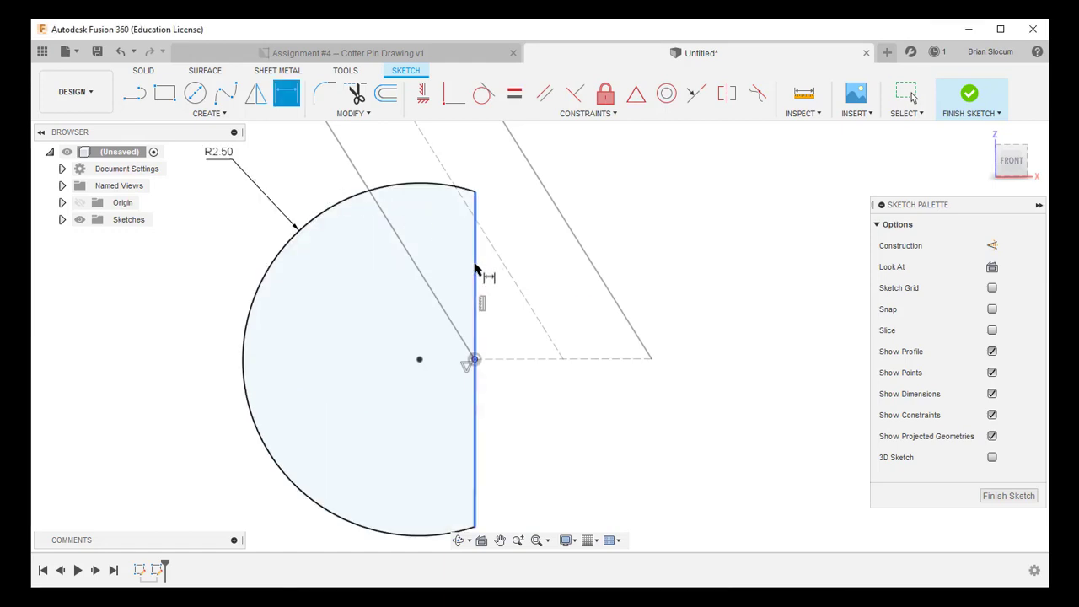
Dimension the vertical flat line's length as 3.5 mm
{"action": "left_click", "coordinate": [475, 269]}
{"action": "left_click", "coordinate": [563, 328]}
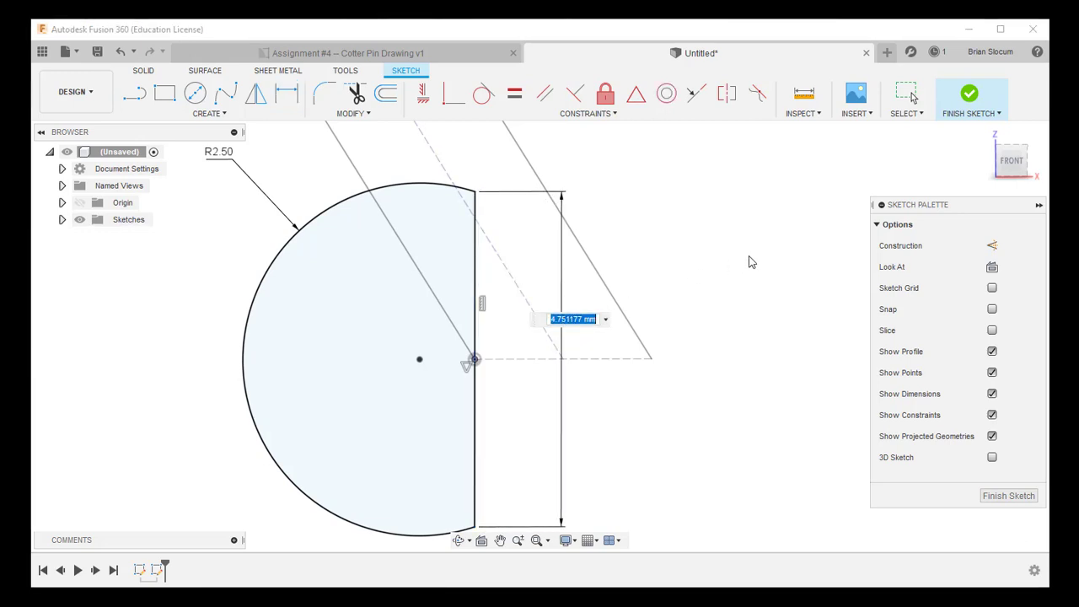
{"action": "type", "text": "3.5"}
{"action": "key", "text": "Return"}
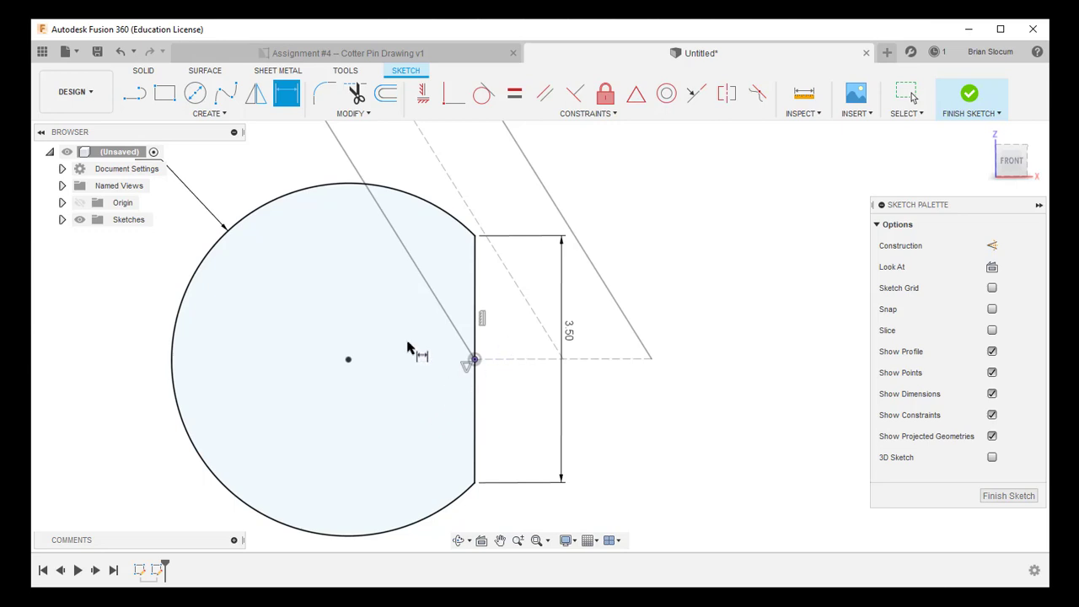
Finish the flat-sided circular profile sketch and bring both sketches into view
{"action": "scroll", "coordinate": [407, 349], "scroll_direction": "up", "scroll_amount": 1}
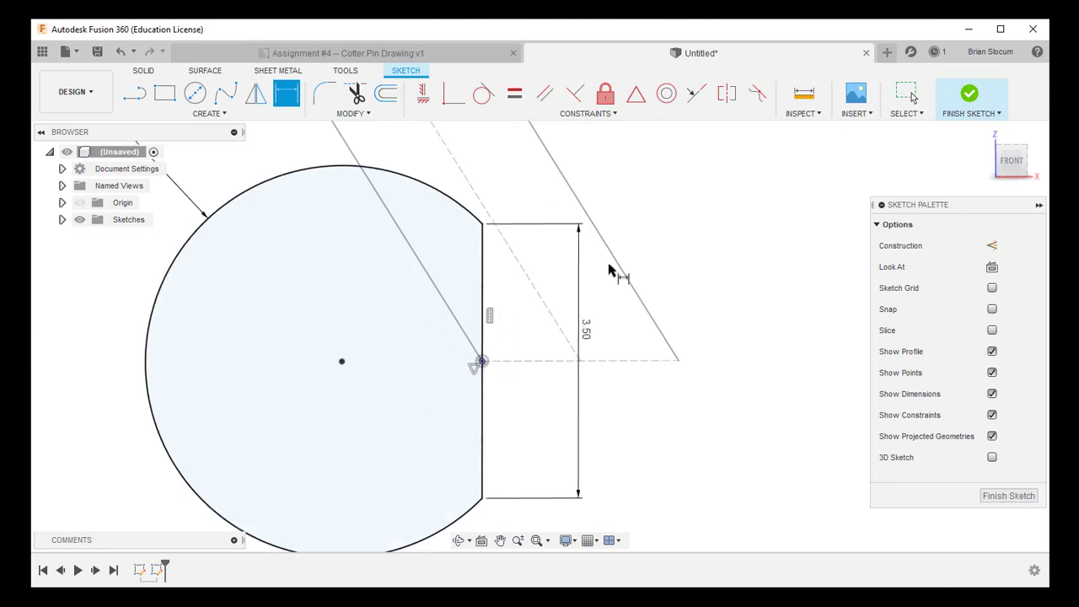
{"action": "left_click", "coordinate": [968, 96]}
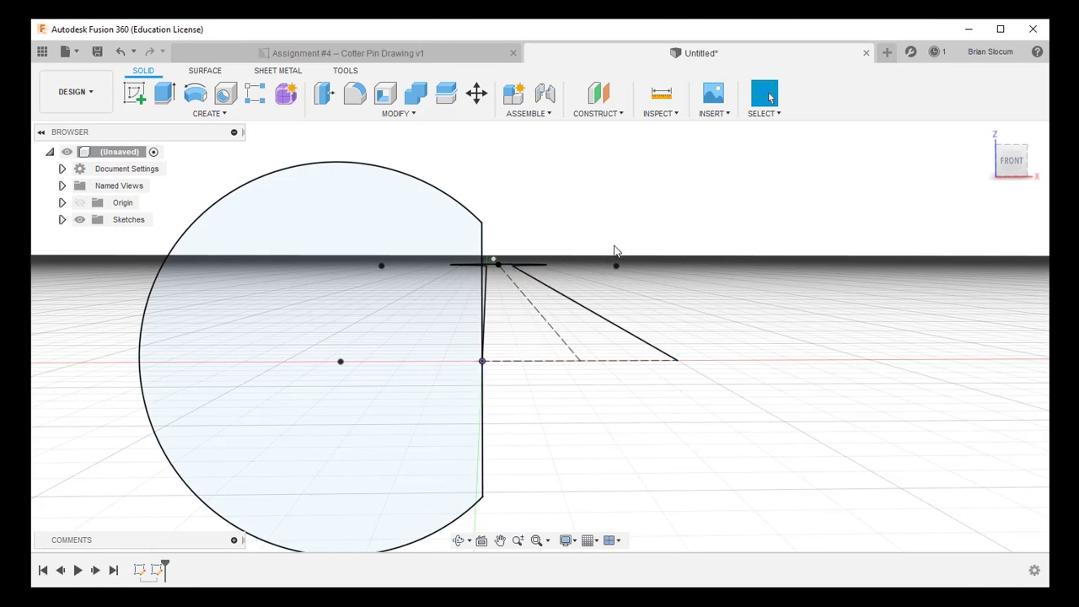
{"action": "scroll", "coordinate": [528, 309], "scroll_direction": "up", "scroll_amount": 1}
{"action": "scroll", "coordinate": [527, 311], "scroll_direction": "down", "scroll_amount": 2}
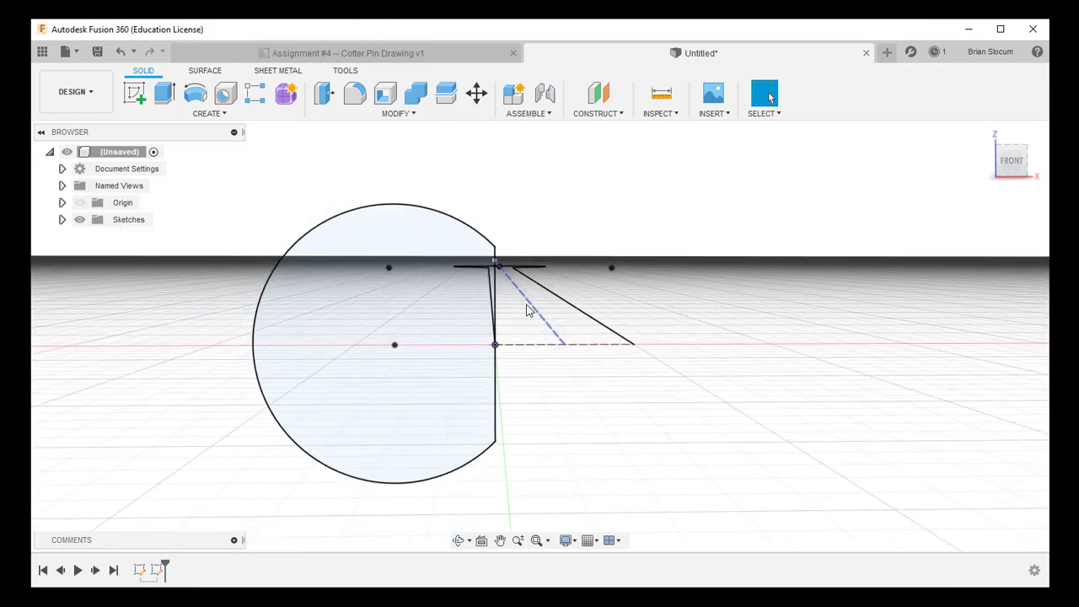
Sweep the flat-sided circular profile along the chained looped outline as a single-path new body with perpendicular orientation
{"action": "mouse_move", "coordinate": [585, 306]}
{"action": "middle_mouse_down", "text": "shift"}
{"action": "mouse_move", "coordinate": [586, 293]}
{"action": "mouse_move", "coordinate": [598, 314]}
{"action": "middle_mouse_up", "text": "shift"}
{"action": "scroll", "coordinate": [595, 310], "scroll_direction": "down", "scroll_amount": 3}
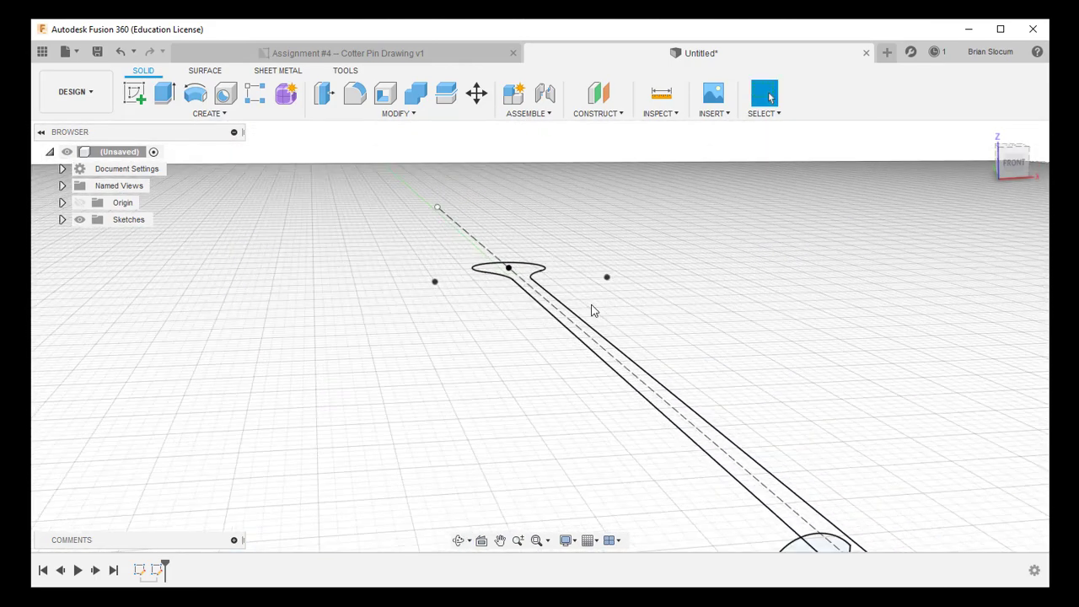
{"action": "scroll", "coordinate": [592, 311], "scroll_direction": "down", "scroll_amount": 2}
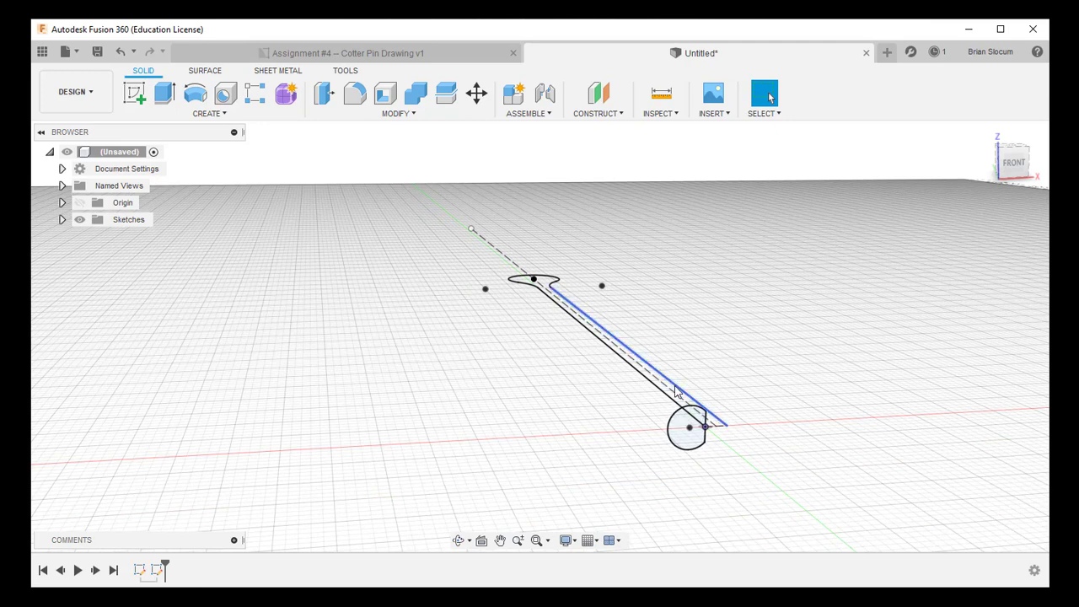
{"action": "left_click", "coordinate": [200, 113]}
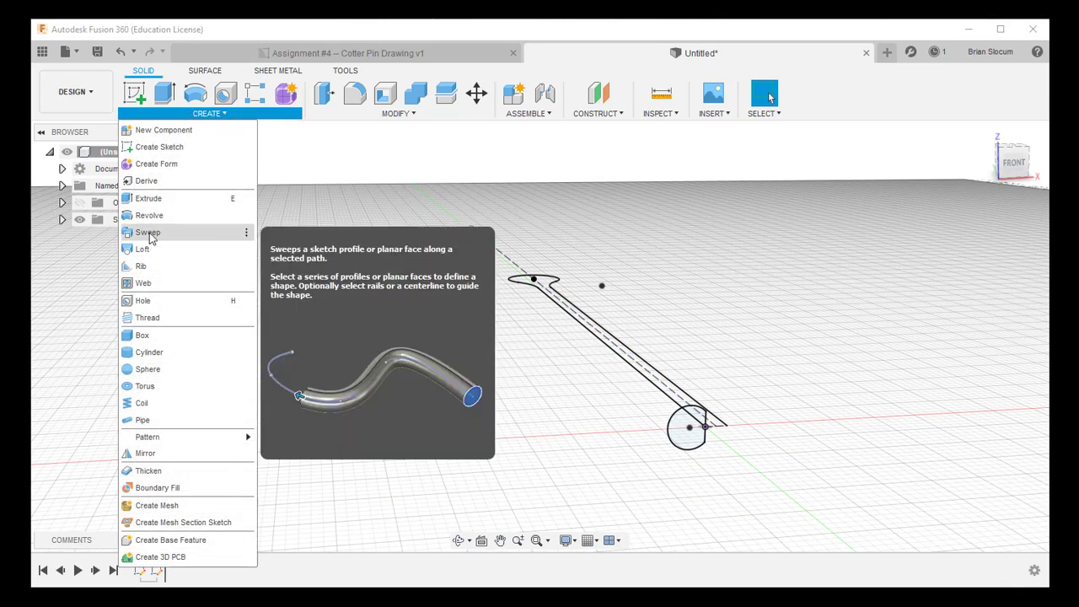
{"action": "left_click", "coordinate": [148, 233]}
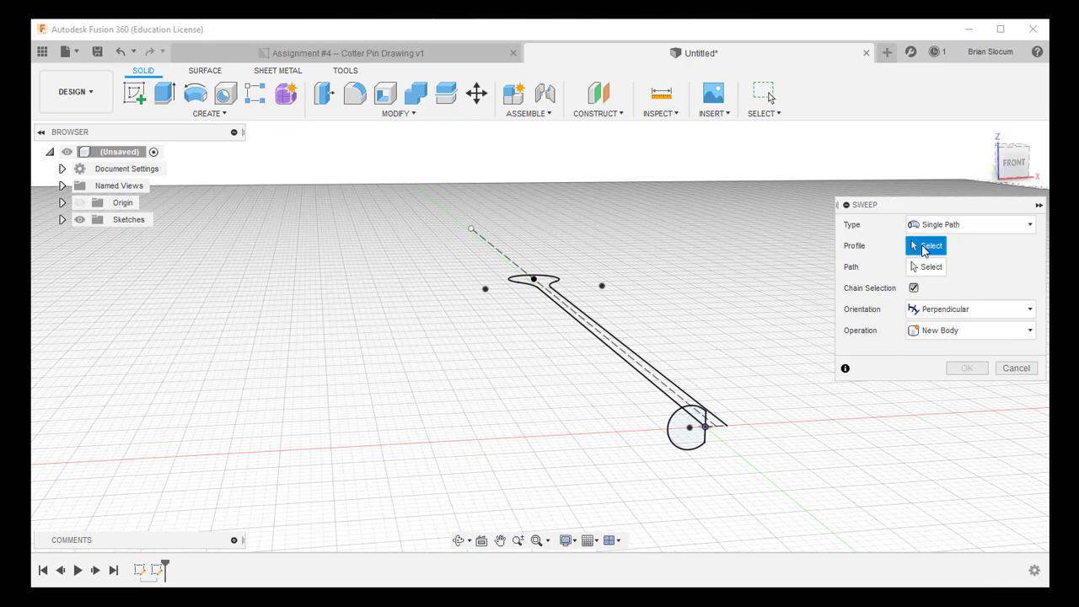
{"action": "left_click", "coordinate": [675, 429]}
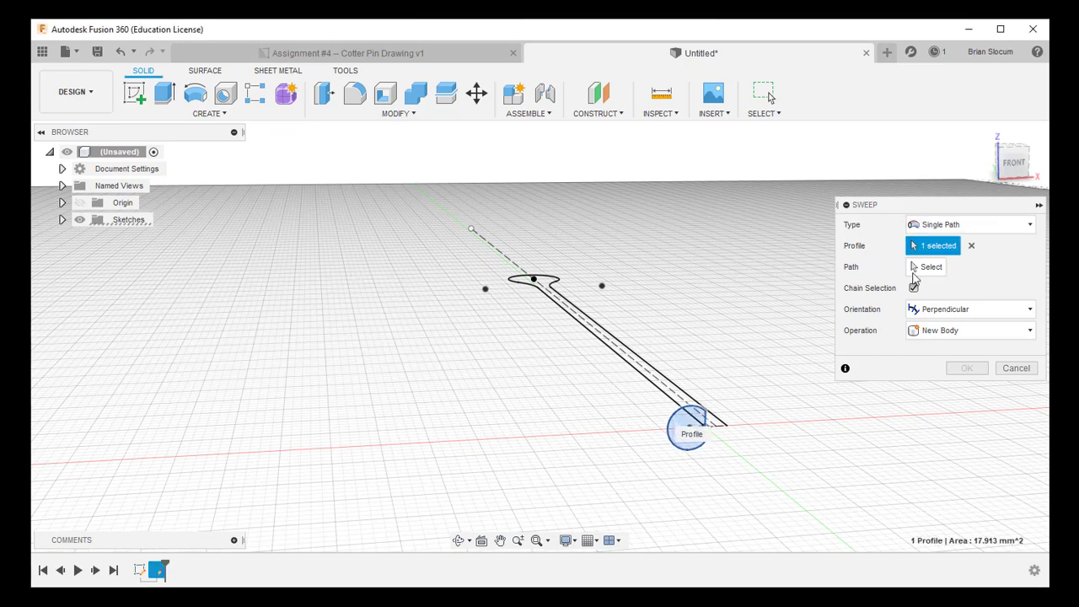
{"action": "left_click", "coordinate": [927, 266]}
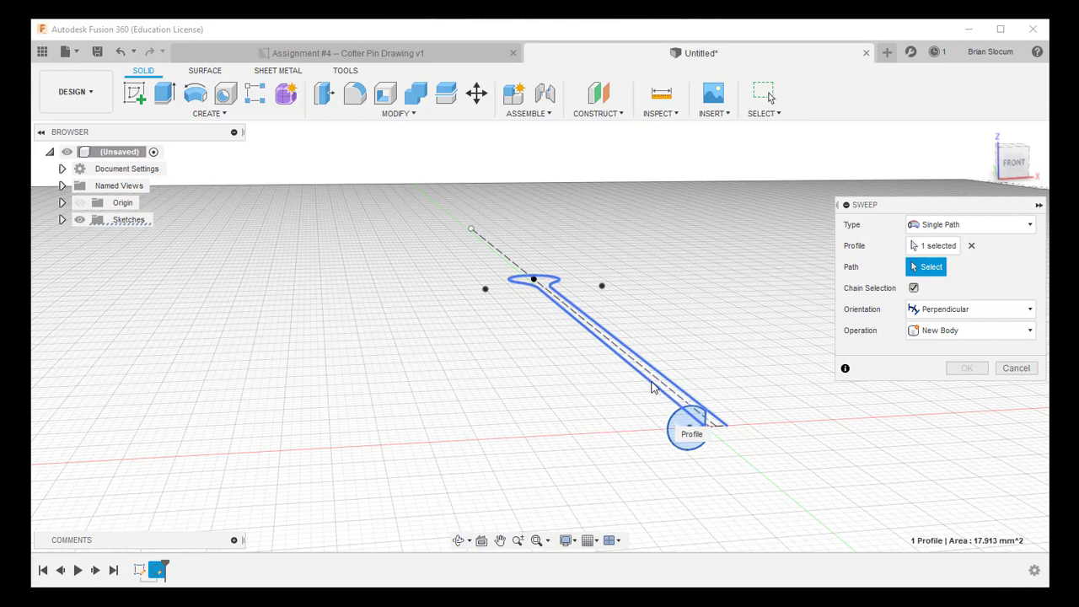
{"action": "left_click", "coordinate": [651, 384]}
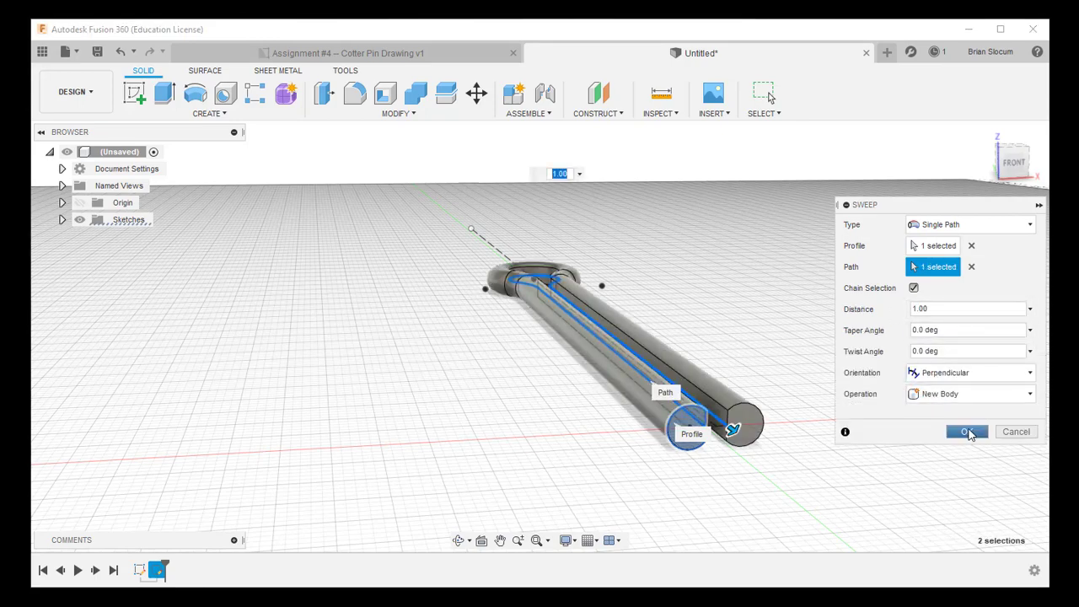
{"action": "left_click", "coordinate": [967, 430]}
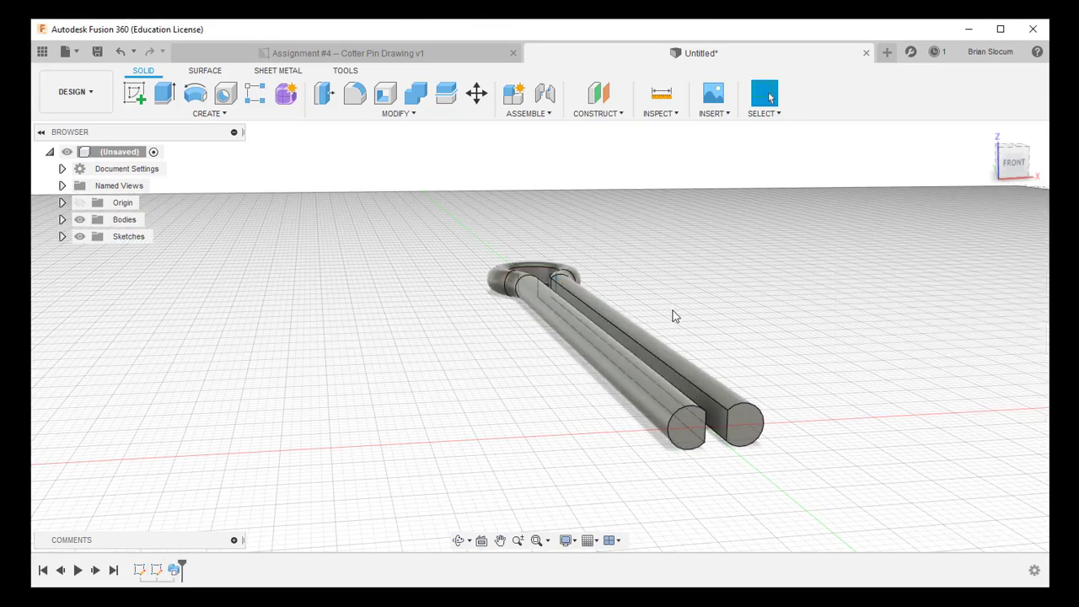
{"action": "middle_click_drag", "start_coordinate": [672, 311], "coordinate": [617, 352], "text": "shift"}
{"action": "scroll", "coordinate": [619, 341], "scroll_direction": "down", "scroll_amount": 5}
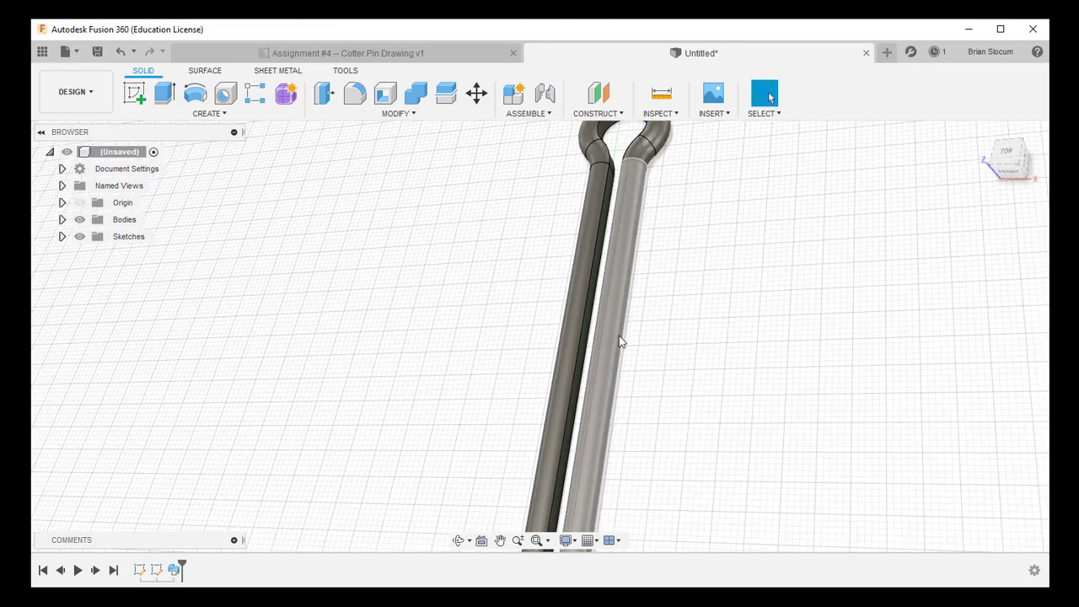